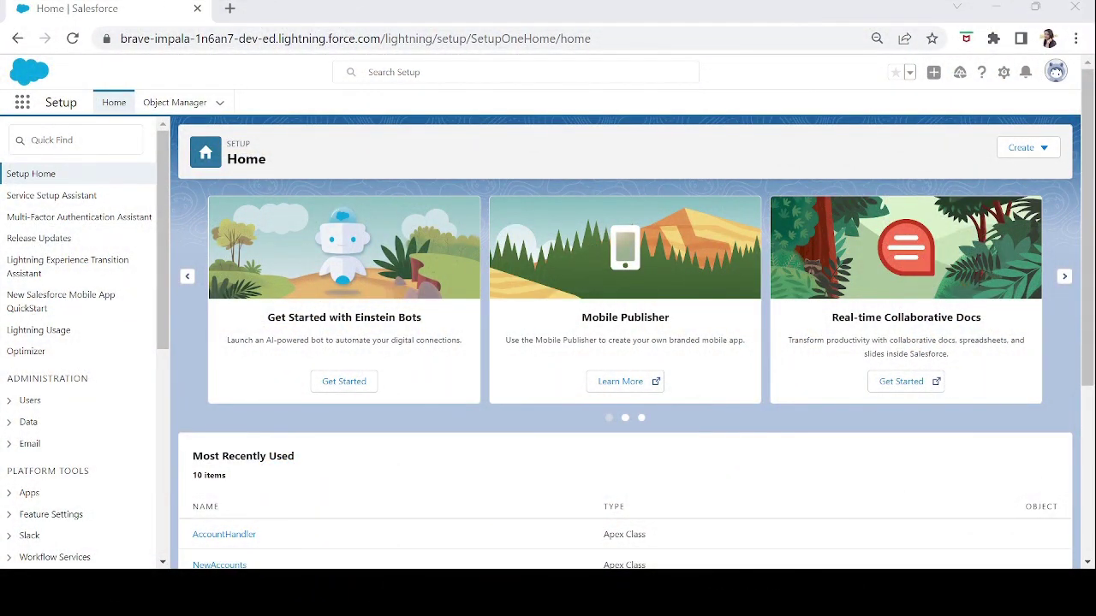
# - Create a new Screen Flow from the Create > Flow menu in Setup
pyautogui.click(1048, 150)
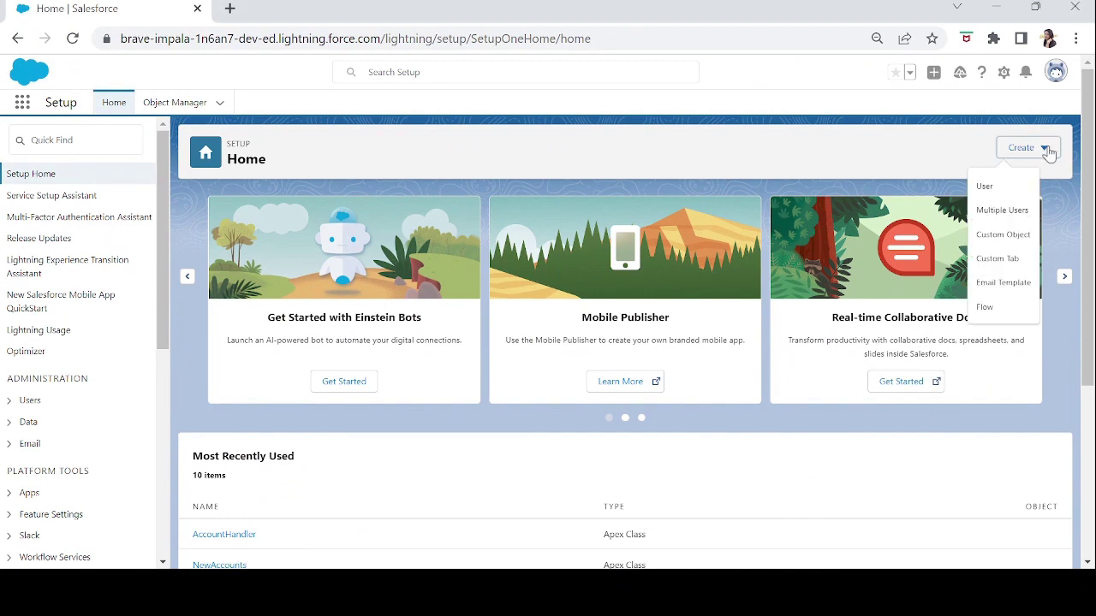
pyautogui.click(986, 308)
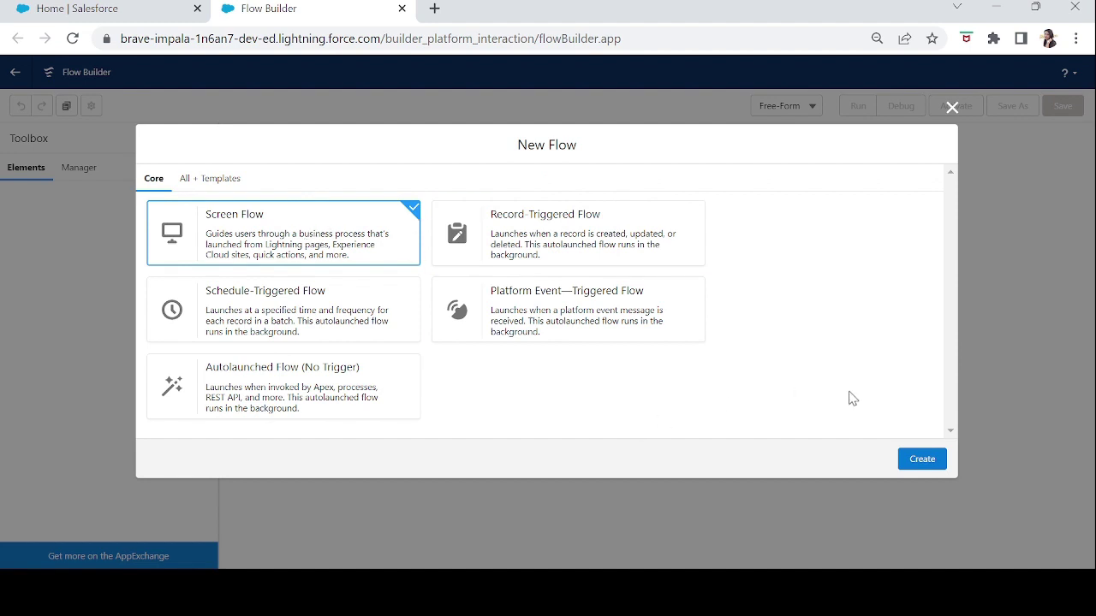
pyautogui.click(930, 458)
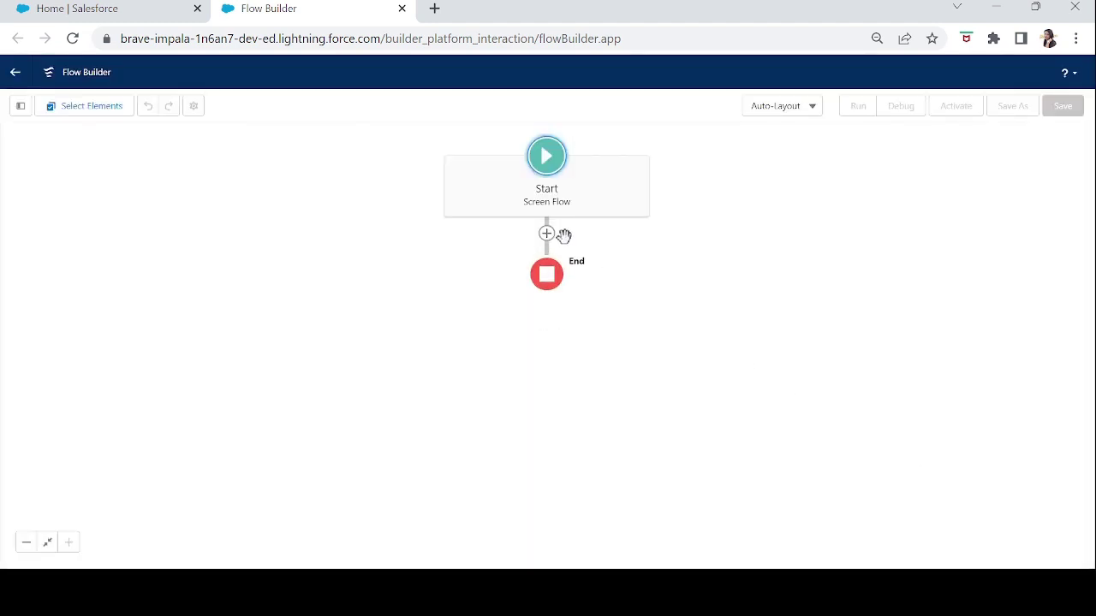
pyautogui.click(547, 233)
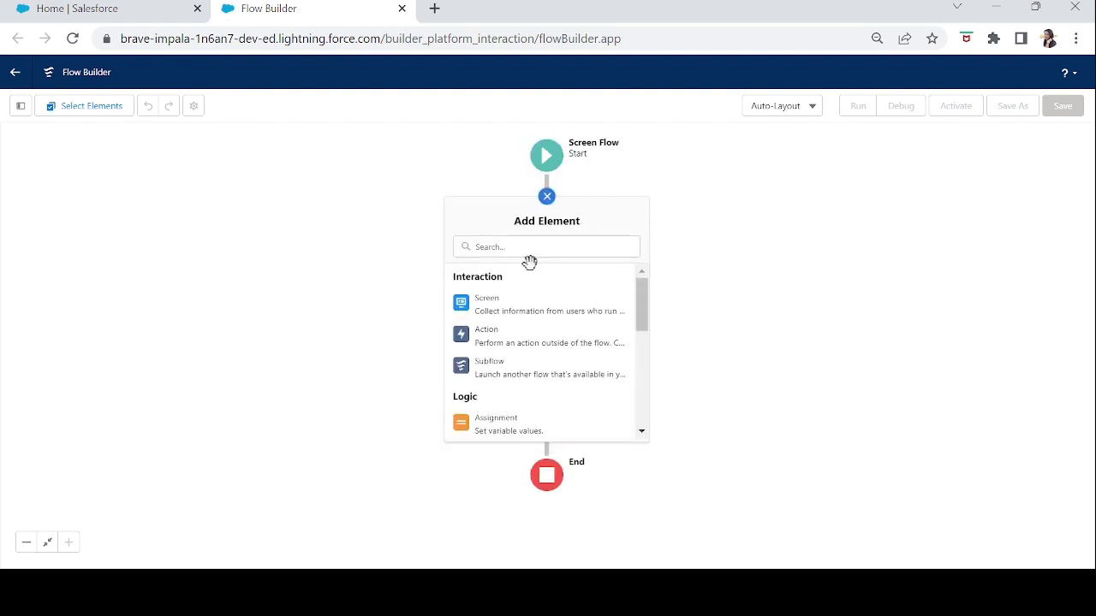
pyautogui.click(508, 317)
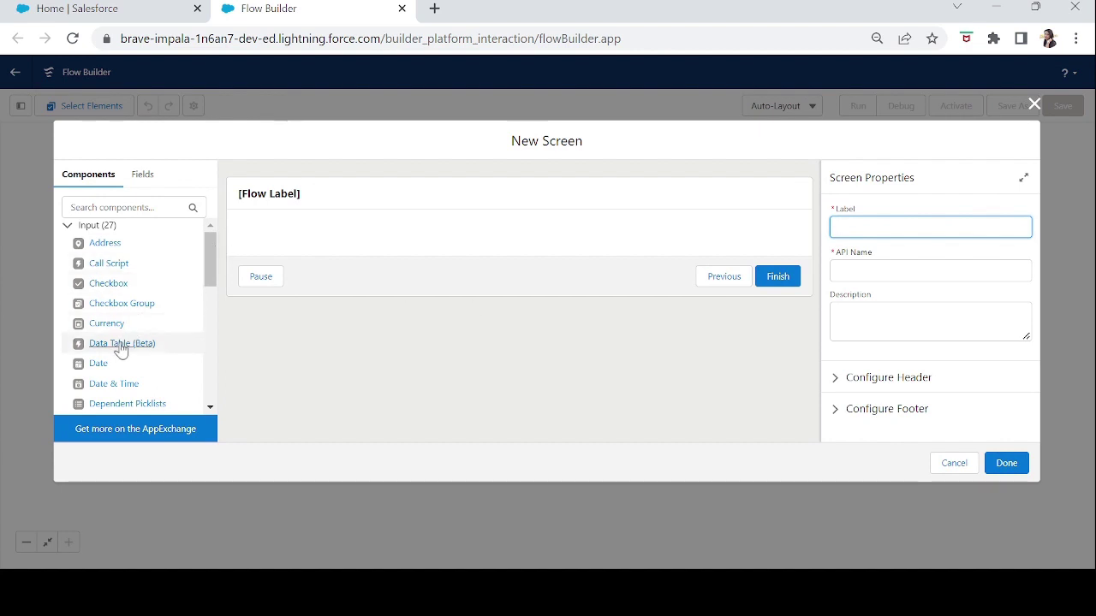
pyautogui.moveTo(119, 350); pyautogui.dragTo(298, 244)
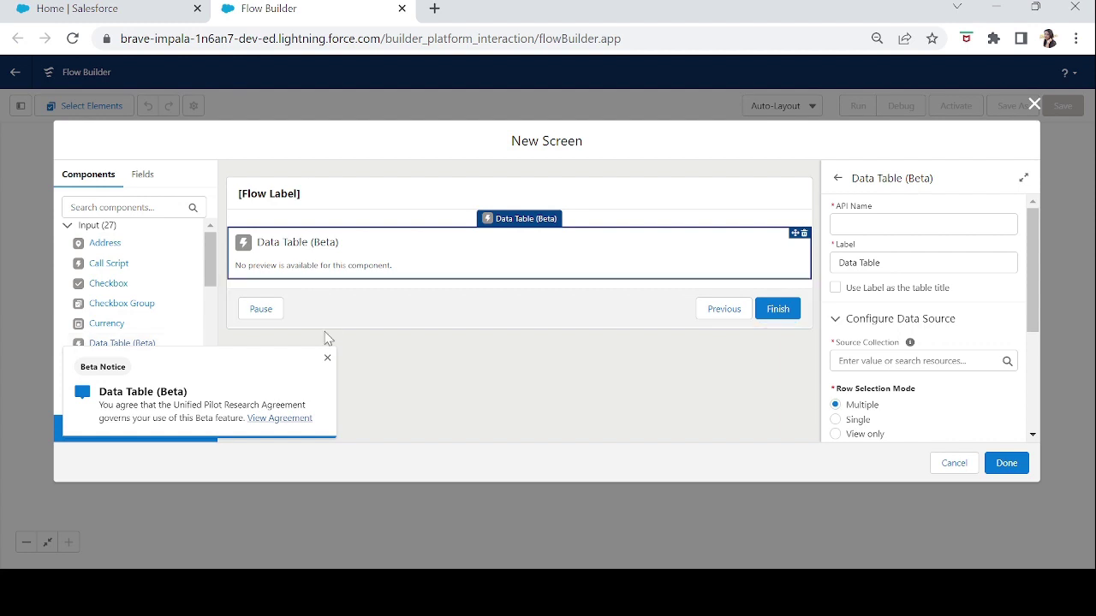
pyautogui.click(327, 360)
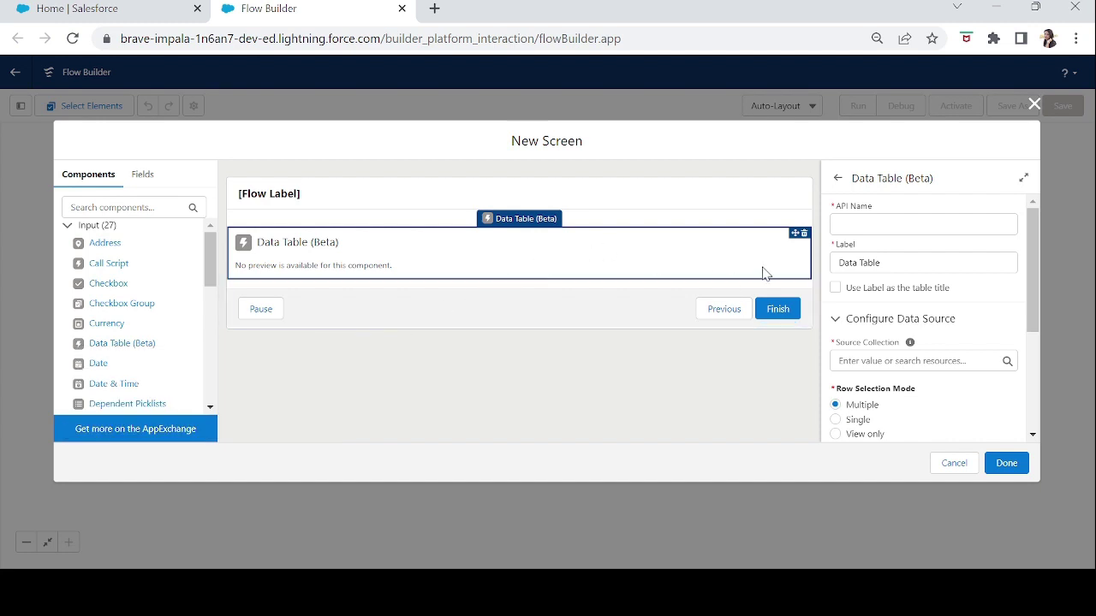
pyautogui.click(879, 227)
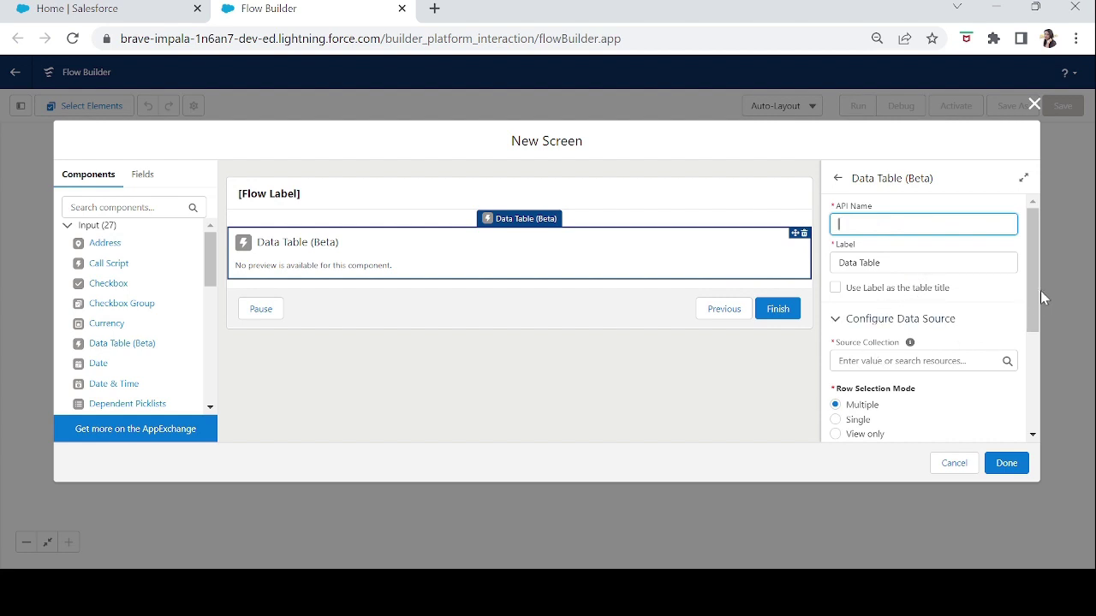
pyautogui.moveTo(1037, 302); pyautogui.dragTo(1019, 339)
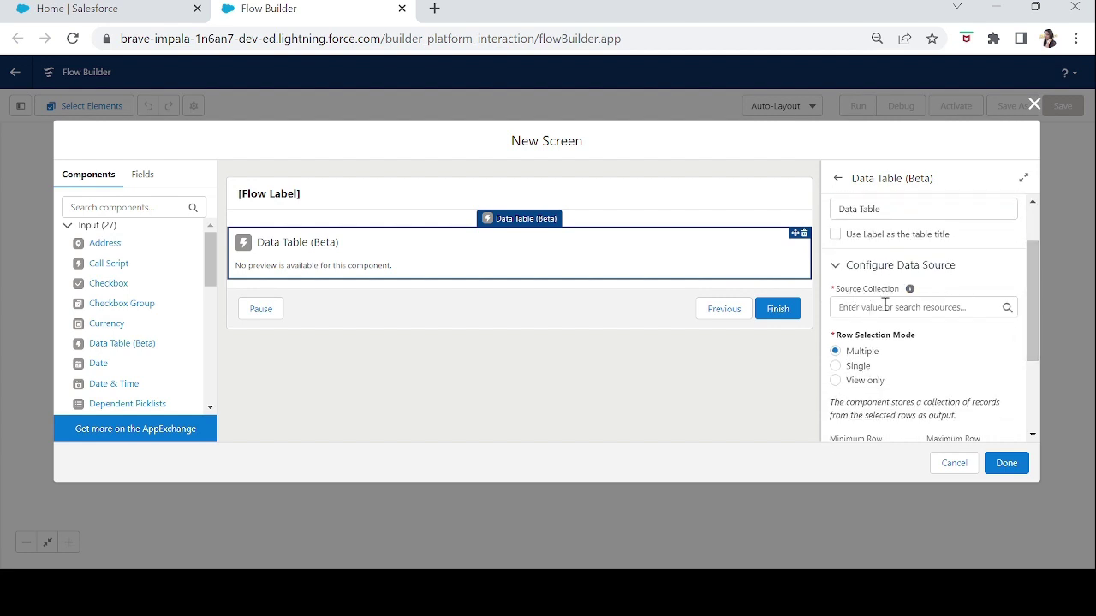
pyautogui.moveTo(911, 291)
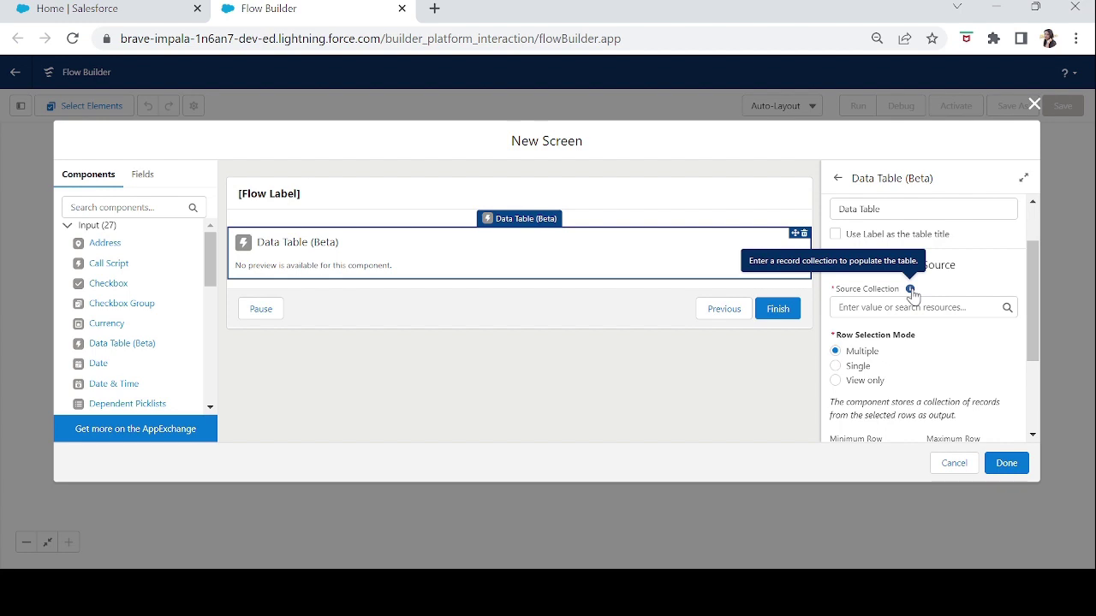
pyautogui.click(953, 463)
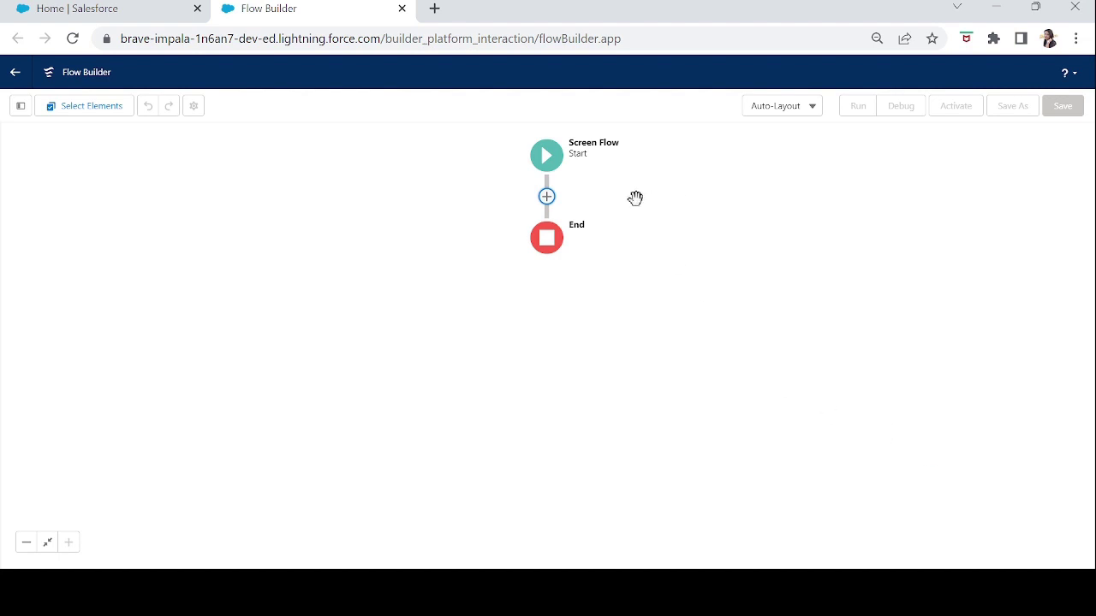
# - Add a Get Records element after Start labelled 'Get Accounts' with description 'Getting accounts to show in the data table'
pyautogui.click(546, 197)
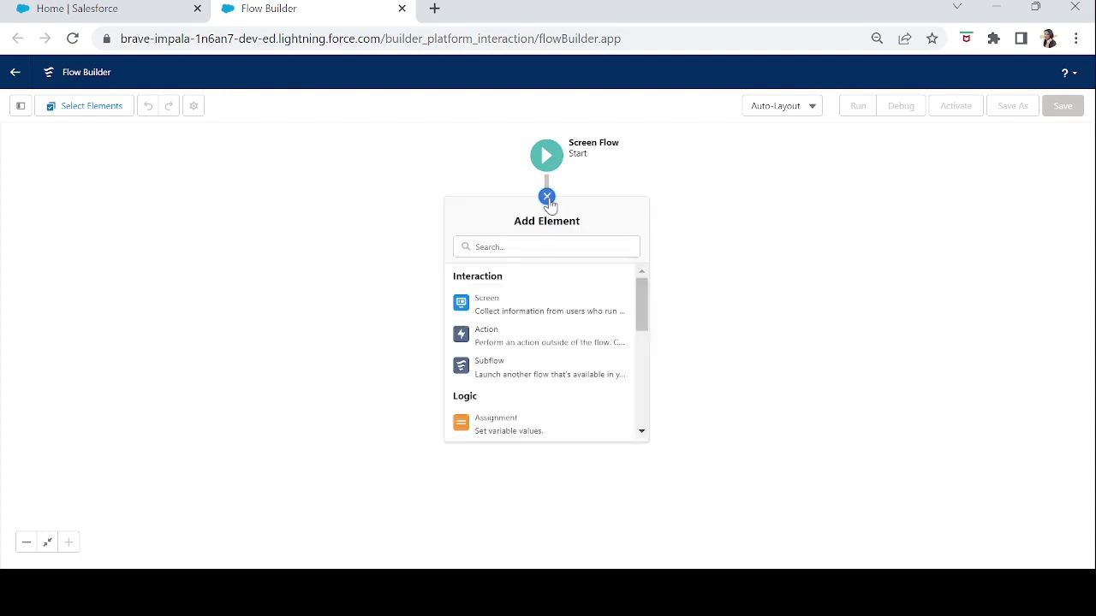
pyautogui.moveTo(642, 309); pyautogui.dragTo(647, 401)
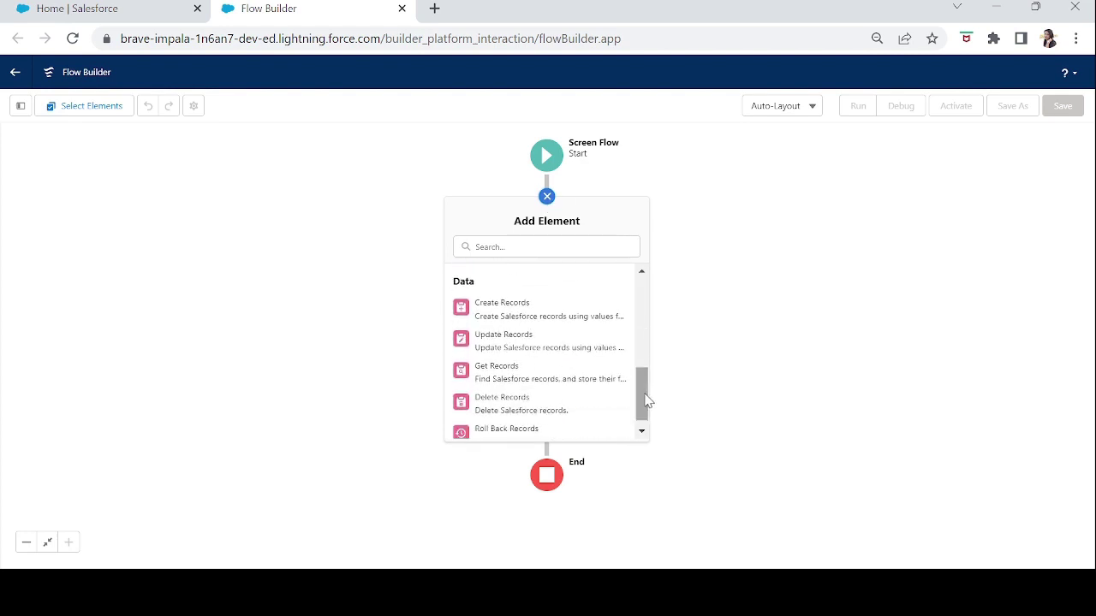
pyautogui.click(522, 382)
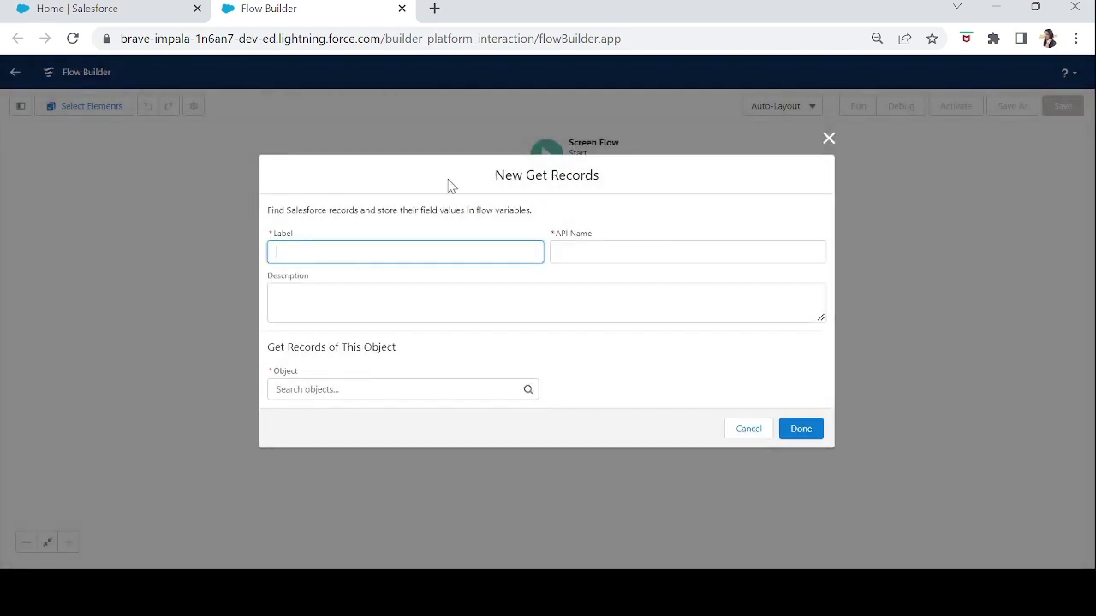
pyautogui.write('Get Accounts')
pyautogui.press('Tab')
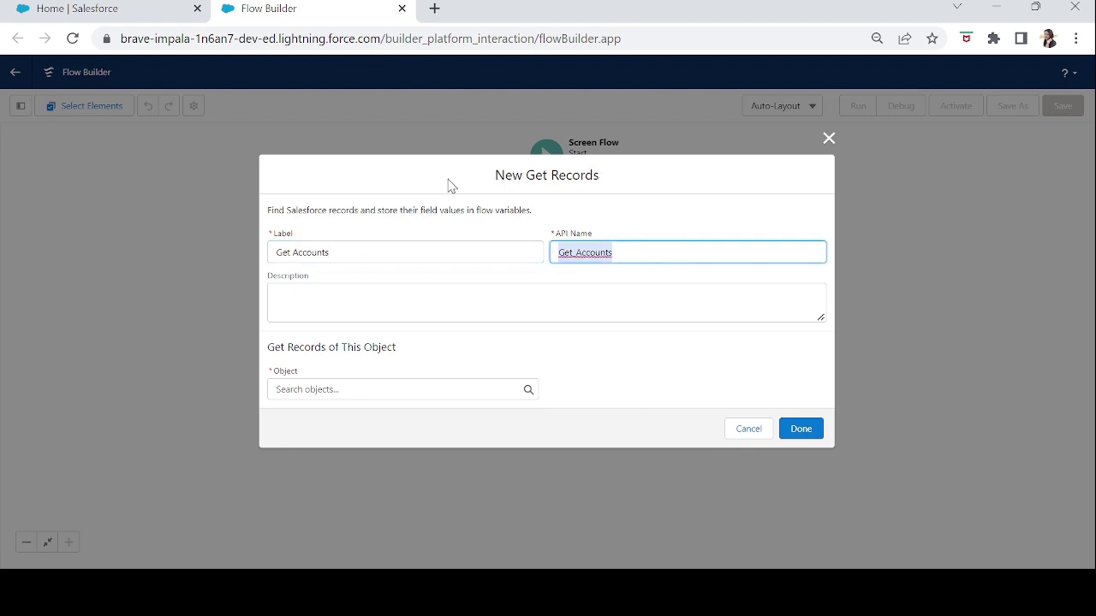
pyautogui.click(342, 317)
pyautogui.write('Get')
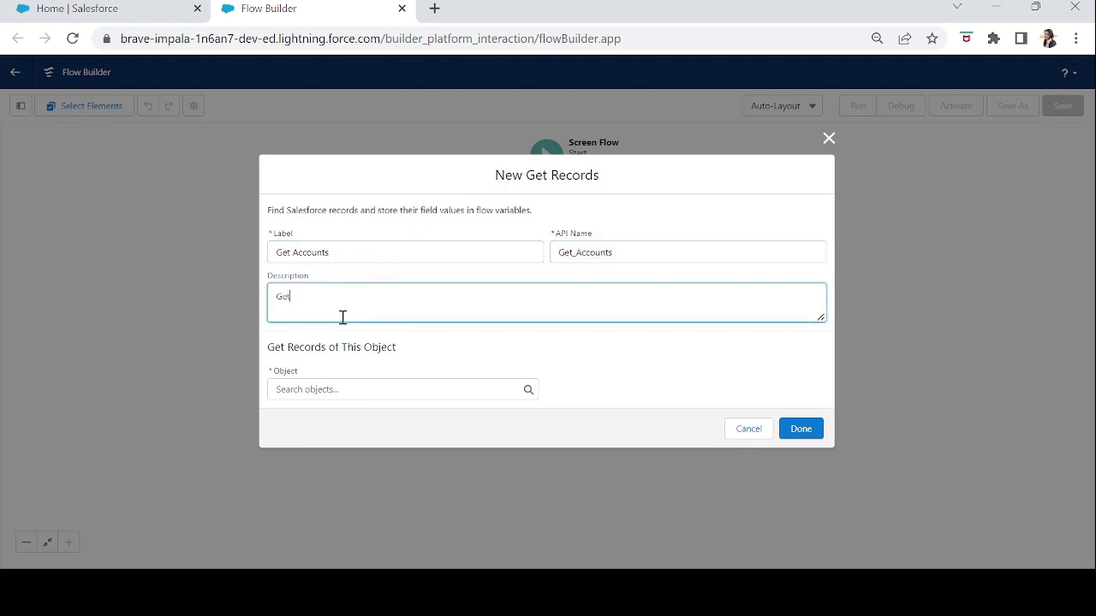
pyautogui.write('ting accounts to show in the data table')
# - Set the element to retrieve all Account records with conditions None and confirm it
pyautogui.click(310, 389)
pyautogui.write('accou')
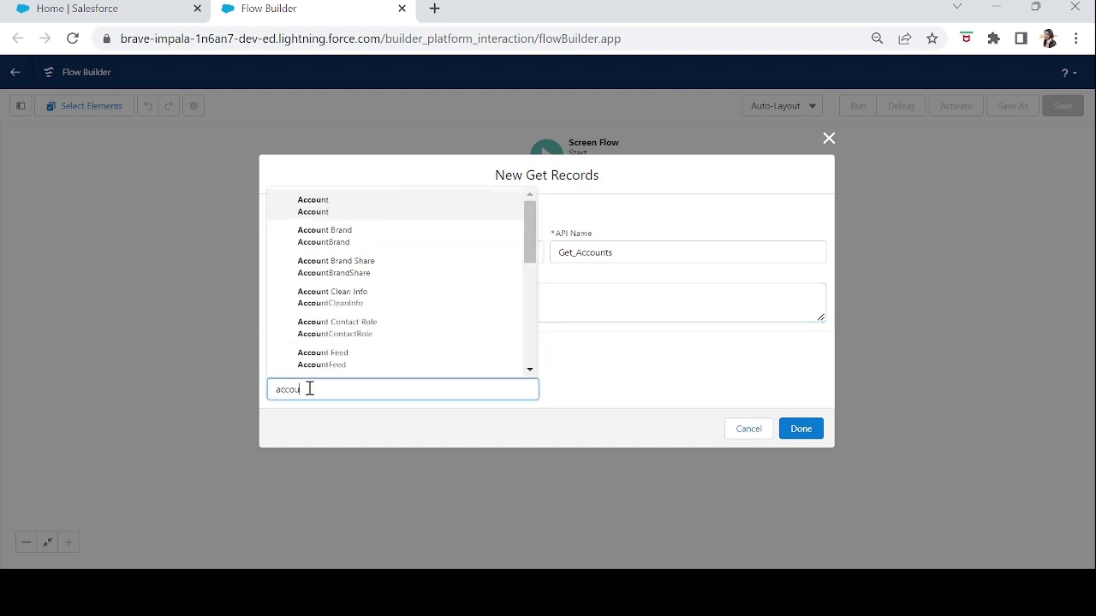
pyautogui.click(365, 205)
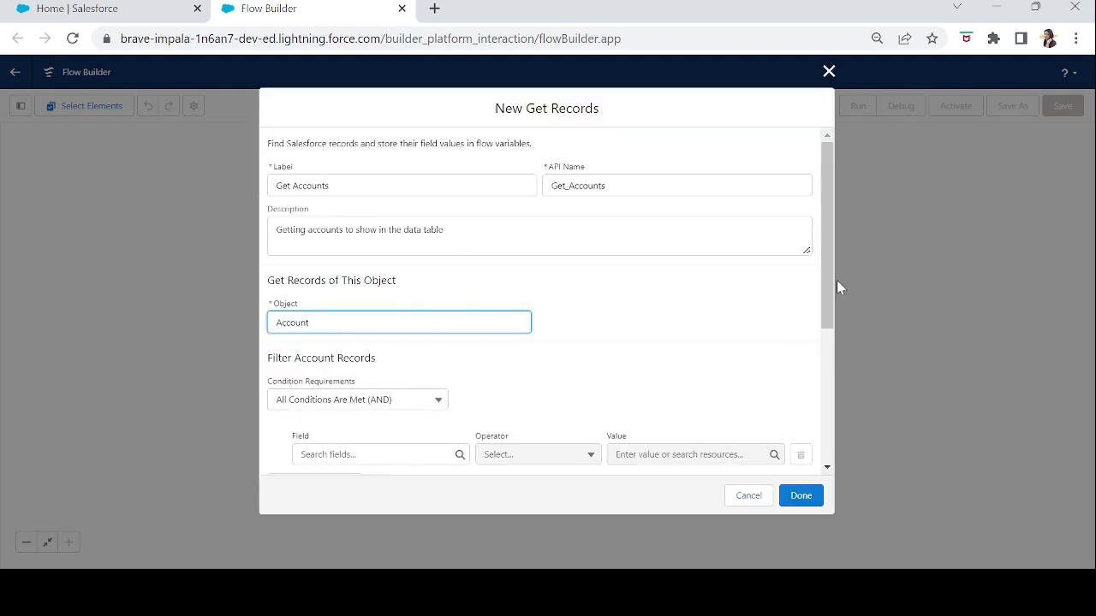
pyautogui.moveTo(824, 300); pyautogui.dragTo(826, 431)
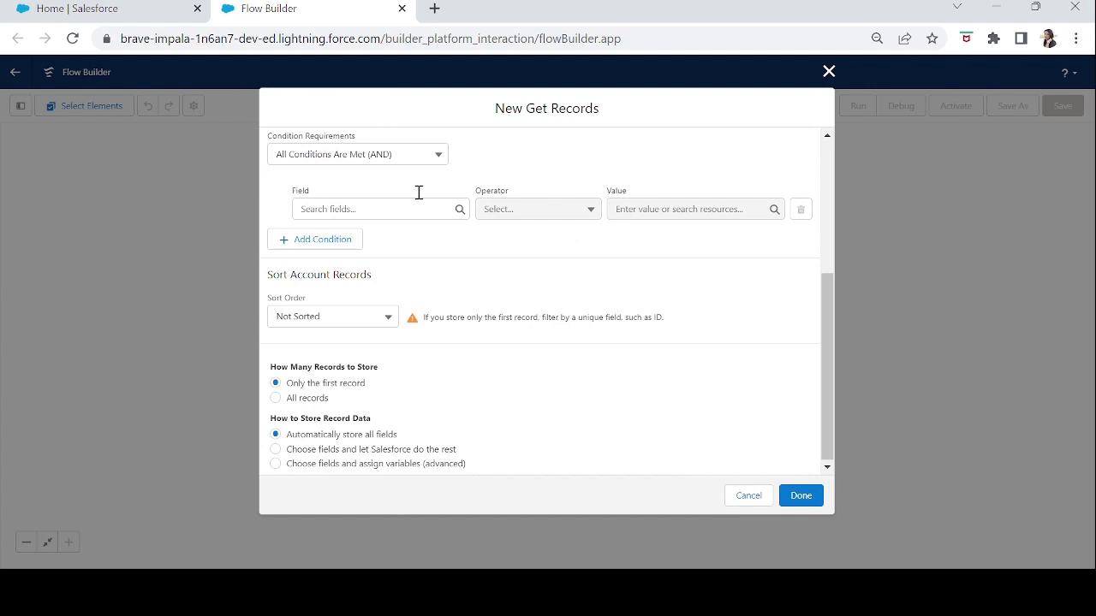
pyautogui.click(379, 152)
pyautogui.click(328, 184)
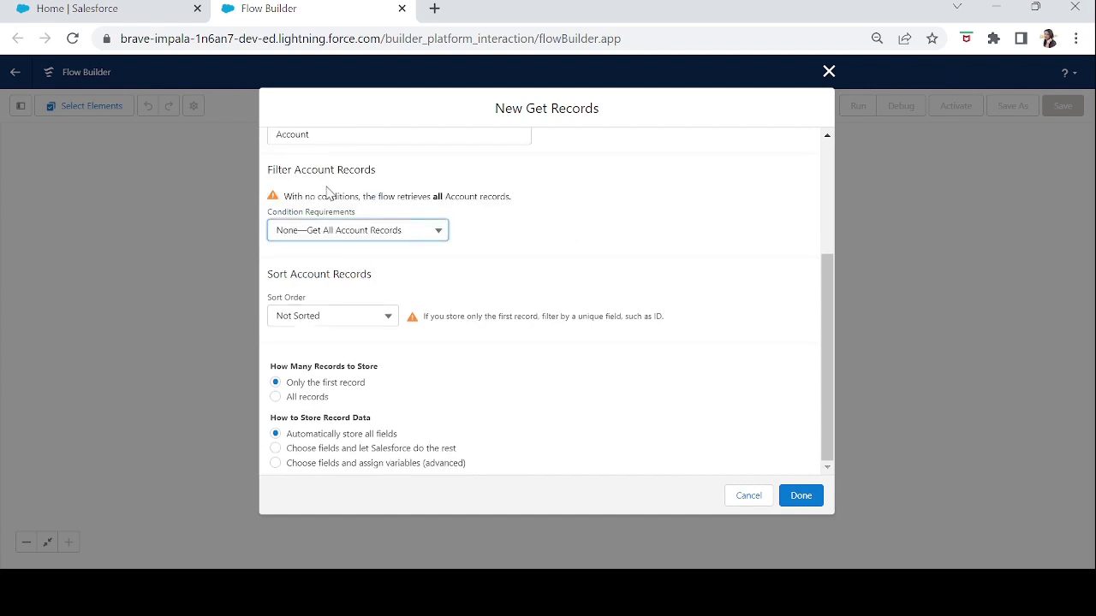
pyautogui.click(276, 397)
pyautogui.click(810, 502)
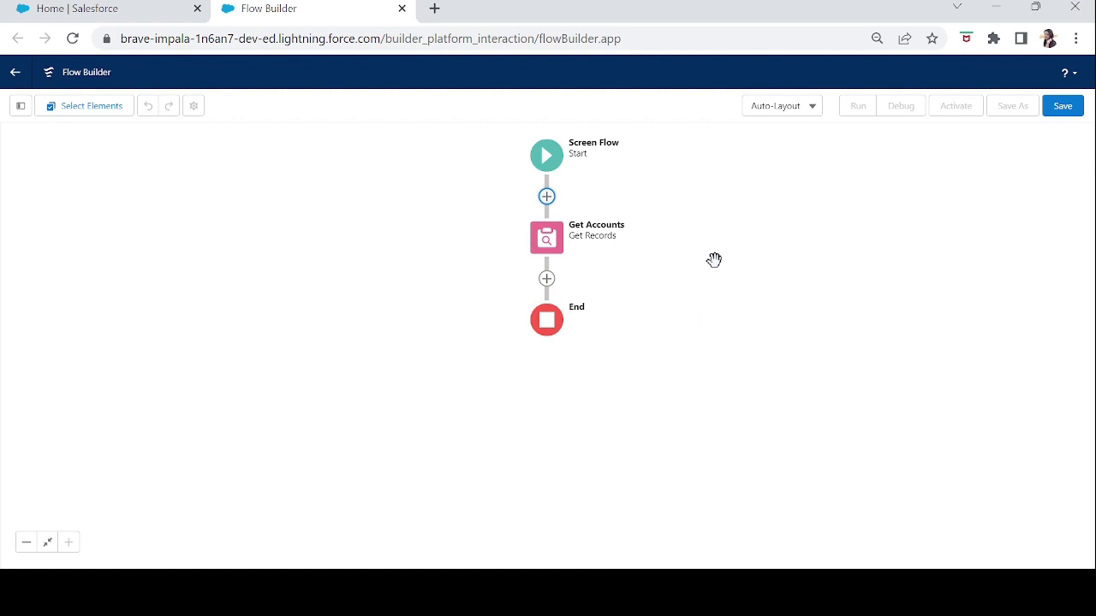
# - Add a screen after Get Accounts with a Data Table (Beta) named showAccount and labelled Accounts
pyautogui.click(547, 280)
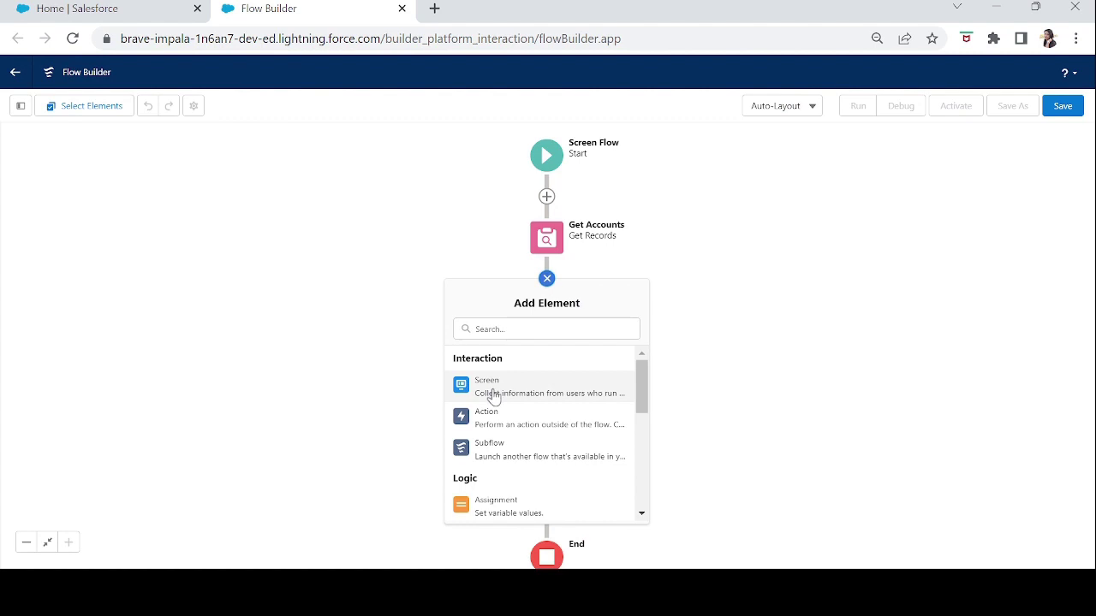
pyautogui.click(494, 391)
pyautogui.moveTo(120, 351); pyautogui.dragTo(304, 241)
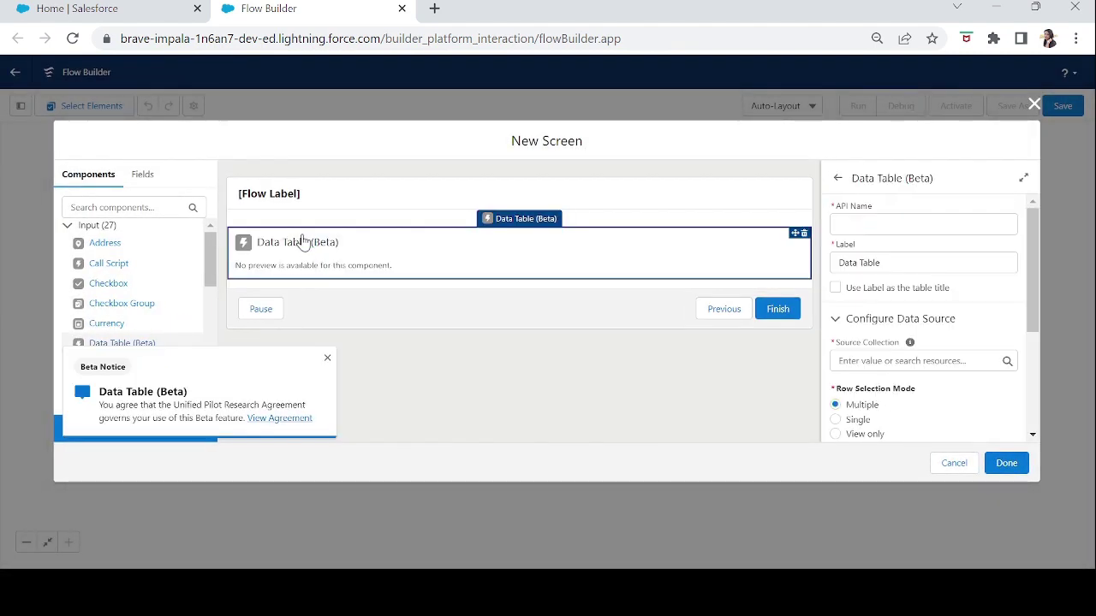
pyautogui.click(904, 224)
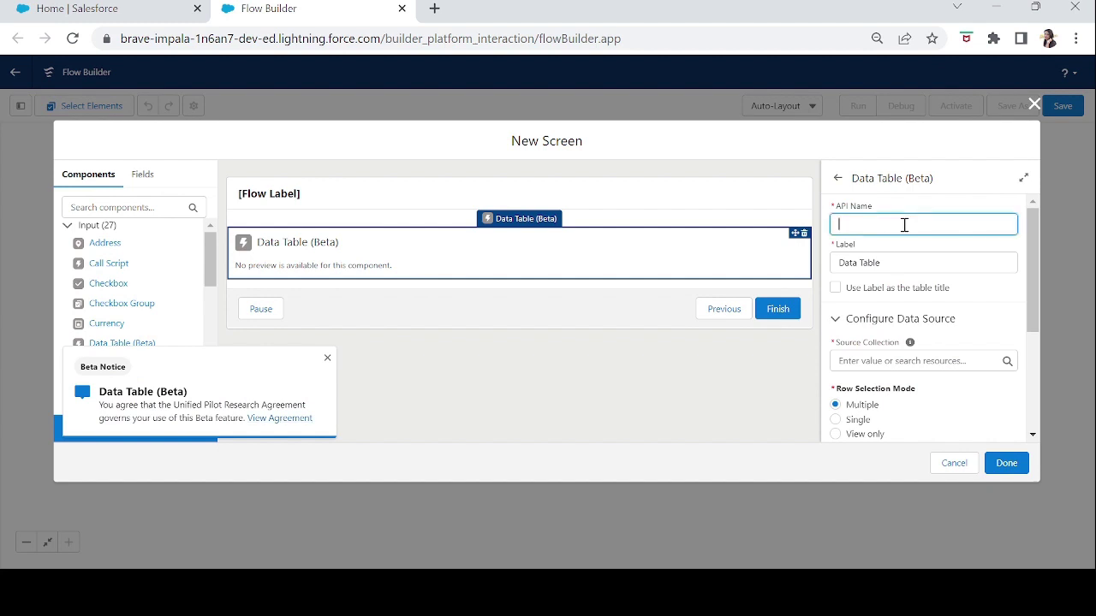
pyautogui.write('showAccount')
pyautogui.press('Tab')
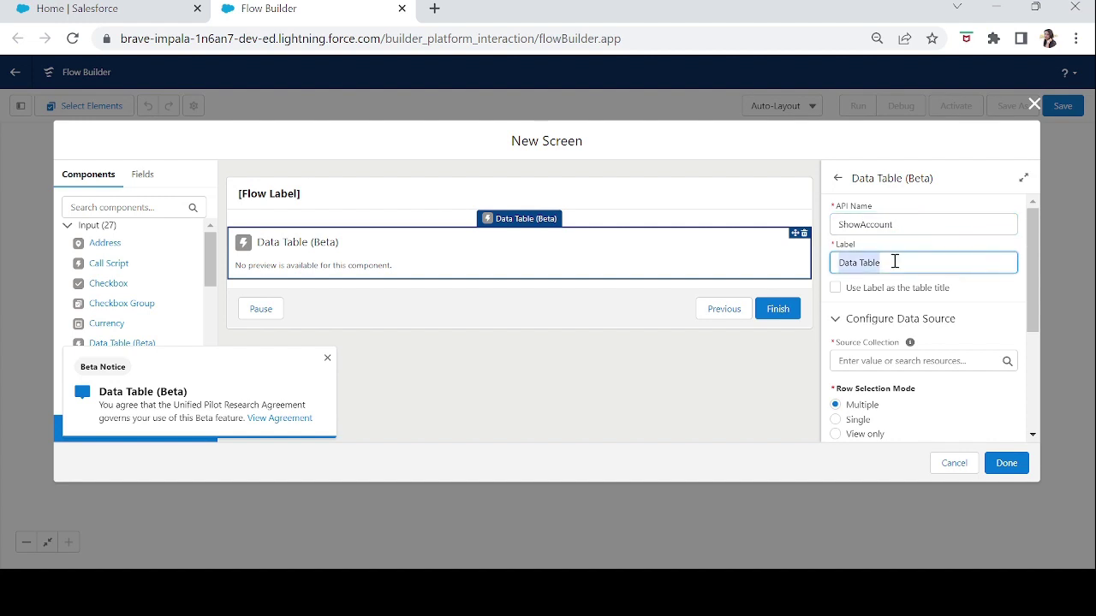
pyautogui.write('Accounts')
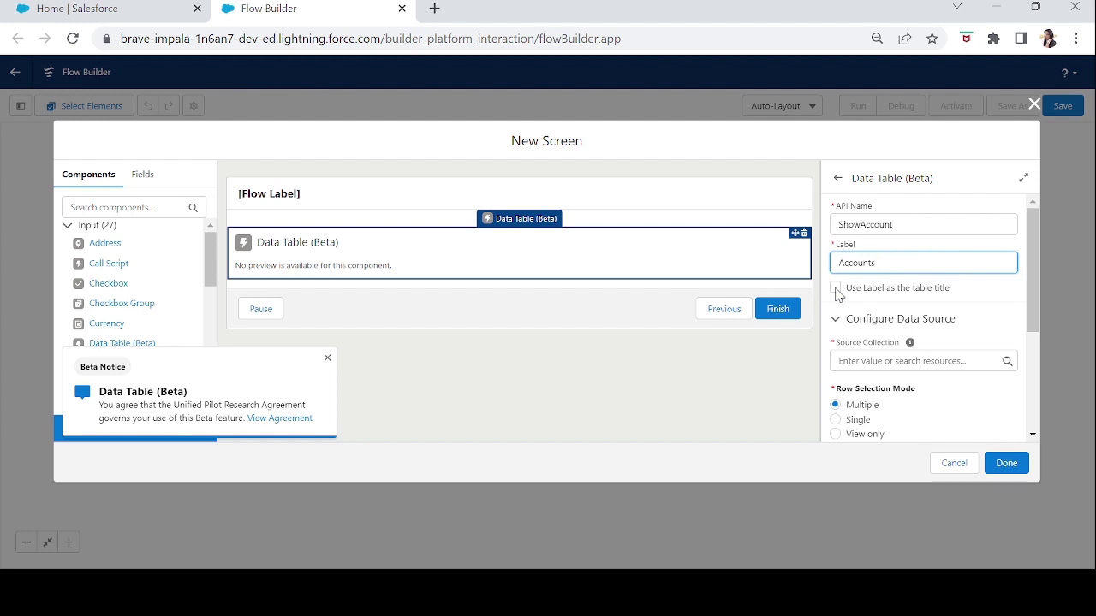
pyautogui.moveTo(885, 264); pyautogui.dragTo(820, 275)
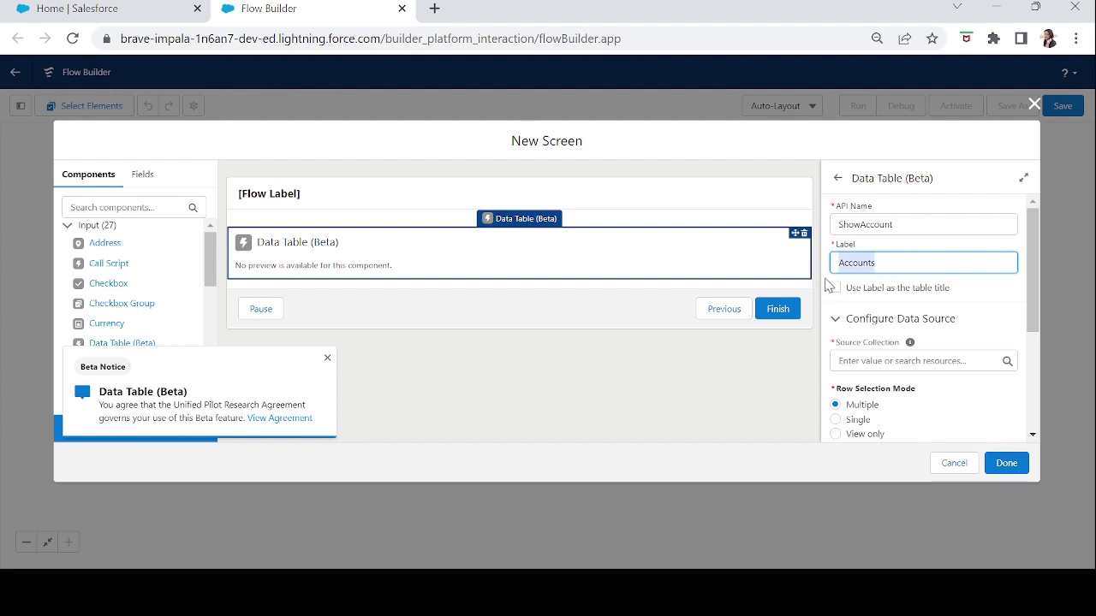
pyautogui.click(835, 288)
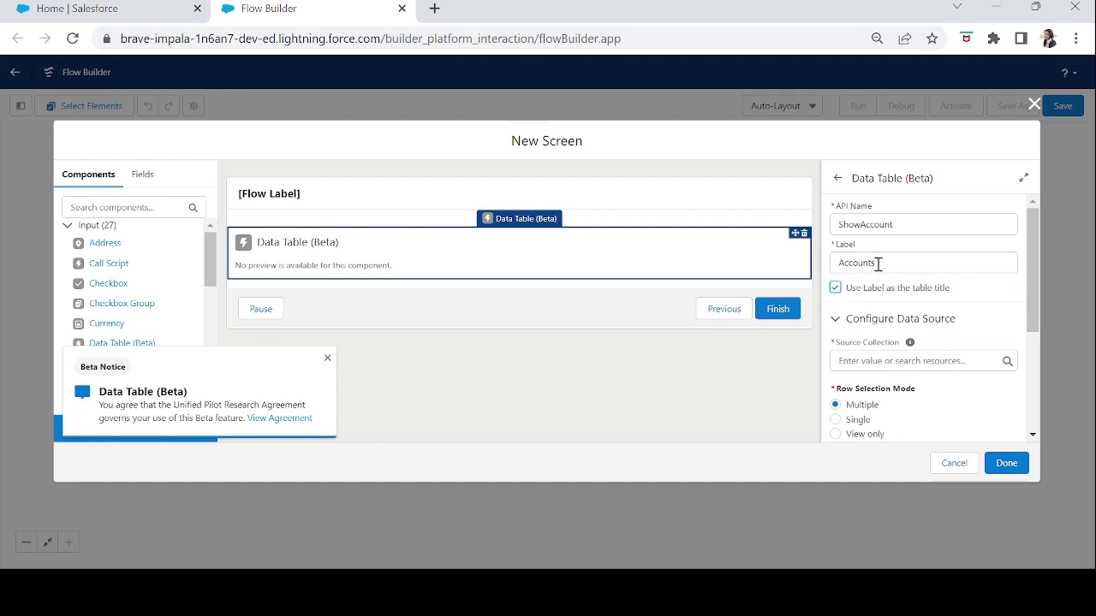
# - Set the data table's source collection to the Get_Accounts records
pyautogui.moveTo(1033, 309); pyautogui.dragTo(1035, 348)
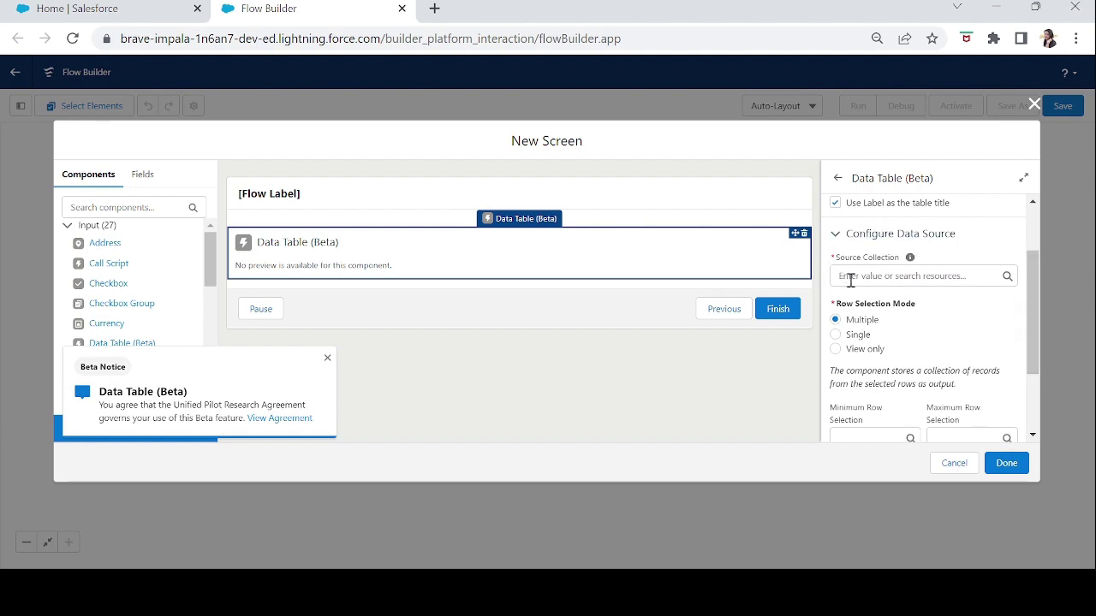
pyautogui.moveTo(910, 259)
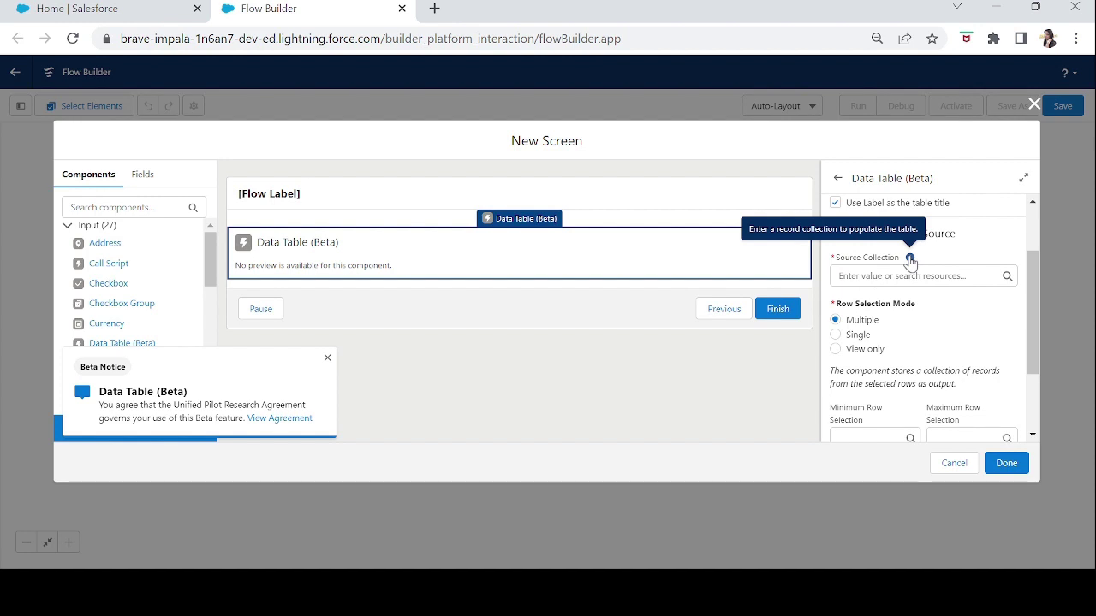
pyautogui.click(909, 276)
pyautogui.write('get')
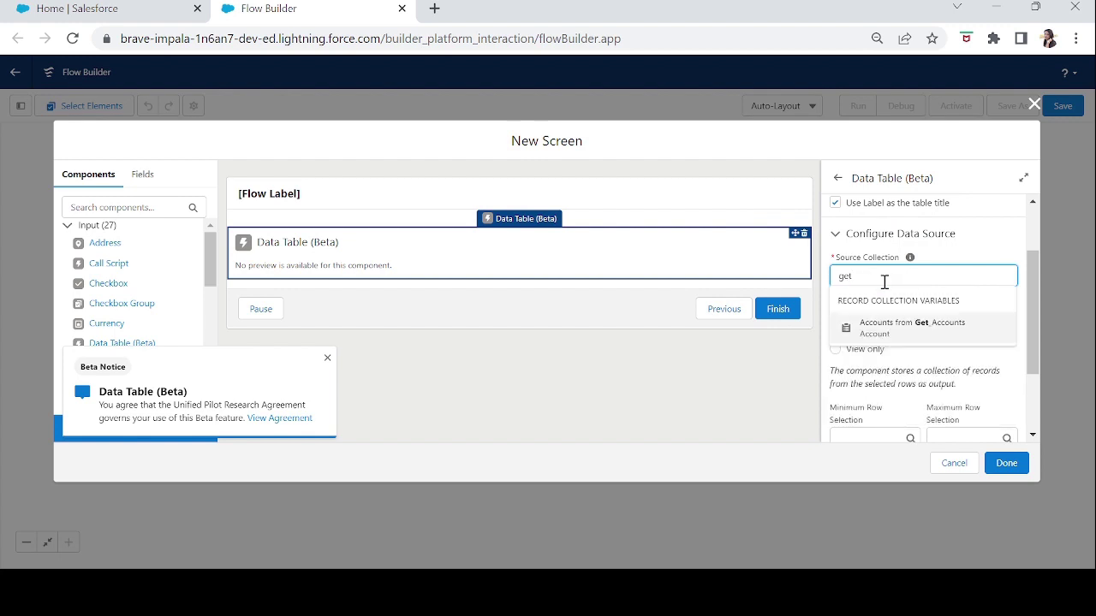
pyautogui.click(886, 330)
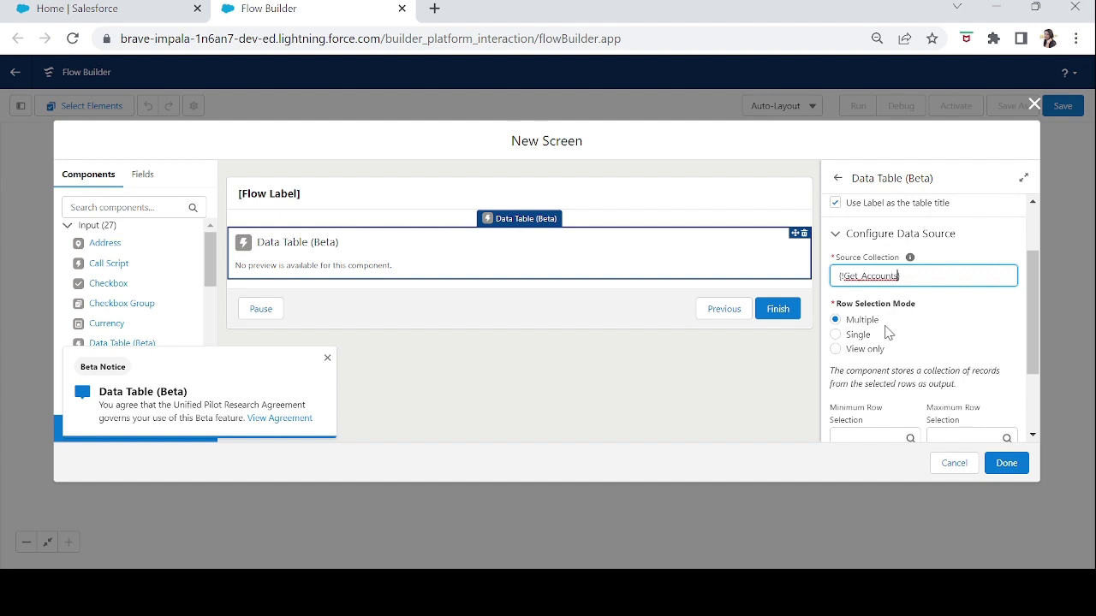
# - Make the table View only and add an AccountNumber column labelled 'Account No.'
pyautogui.click(836, 350)
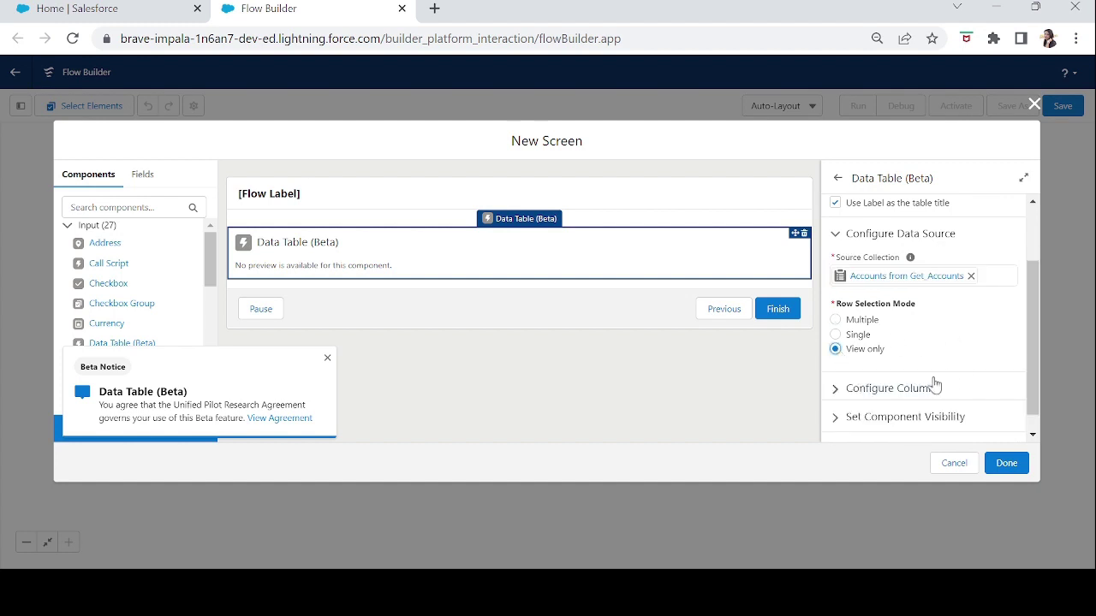
pyautogui.click(838, 390)
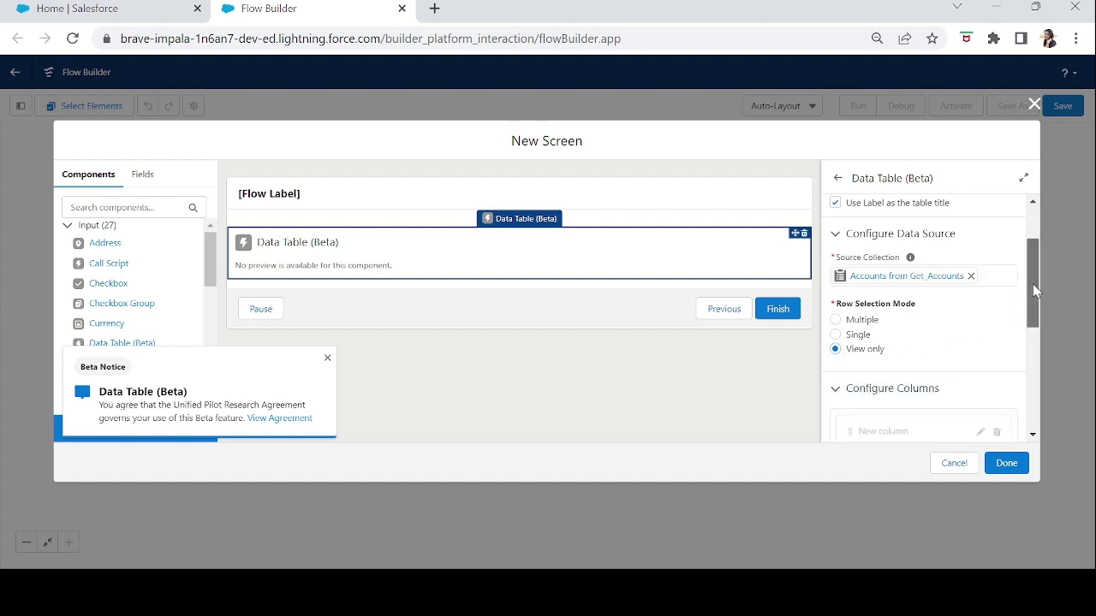
pyautogui.moveTo(1032, 283); pyautogui.dragTo(1036, 391)
pyautogui.click(887, 258)
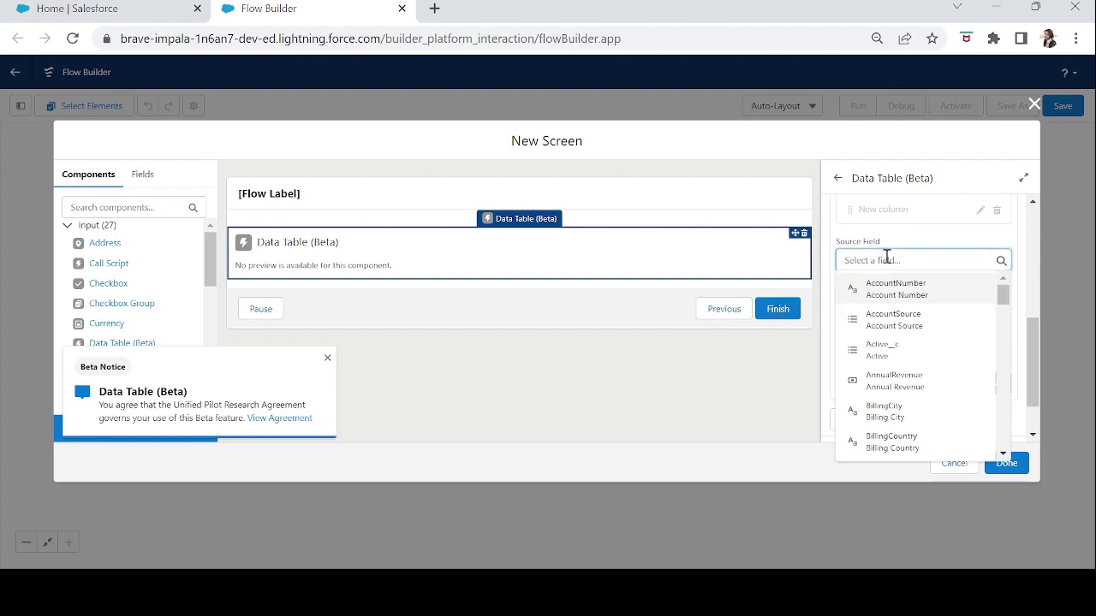
pyautogui.press('Escape')
pyautogui.write('acc')
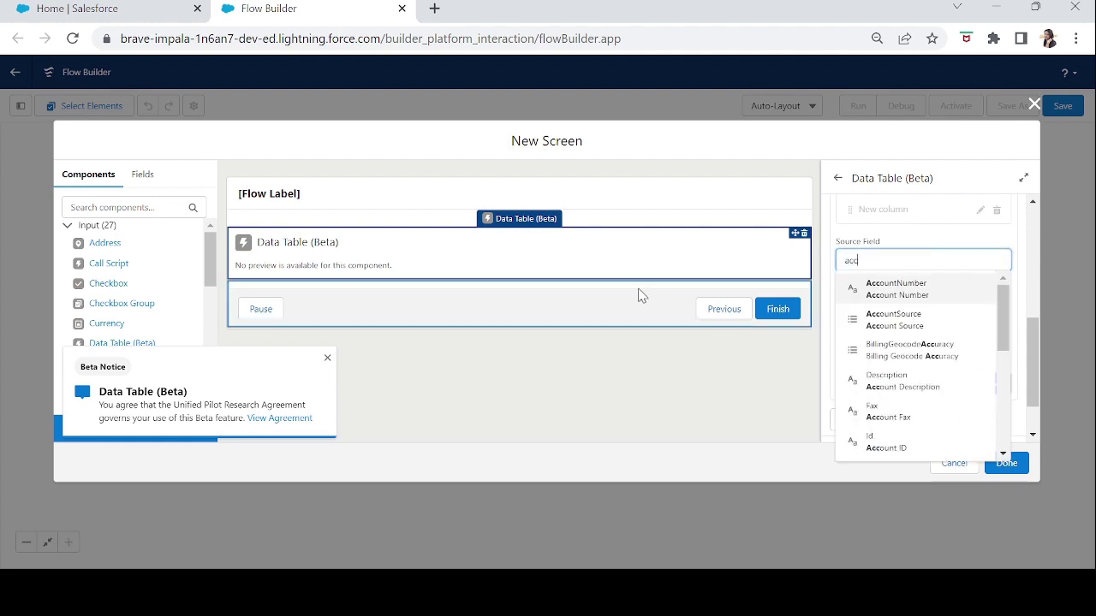
pyautogui.click(877, 290)
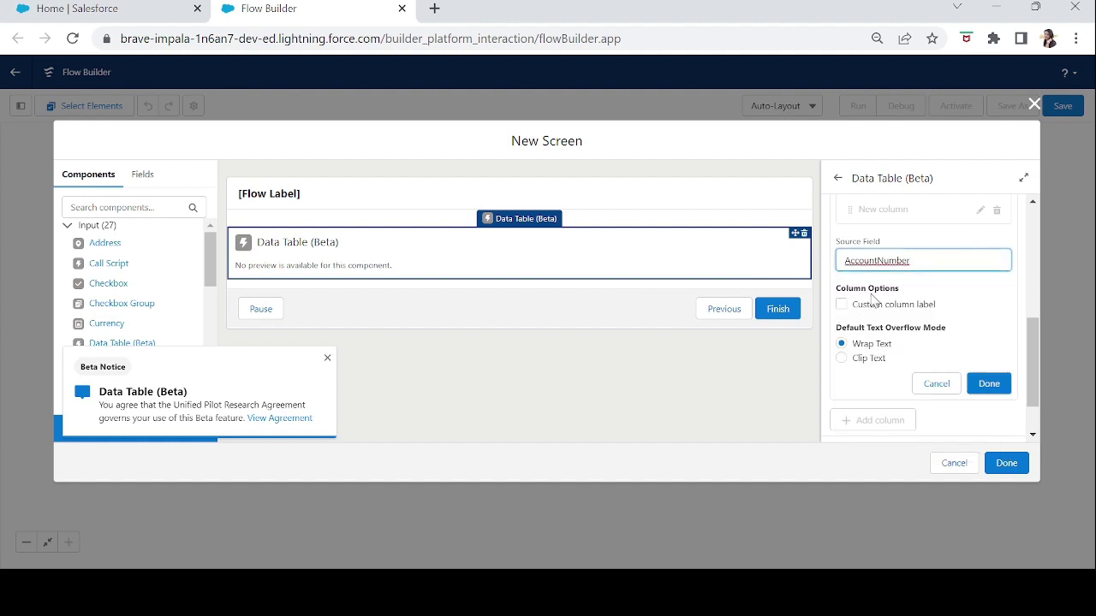
pyautogui.click(842, 306)
pyautogui.click(853, 346)
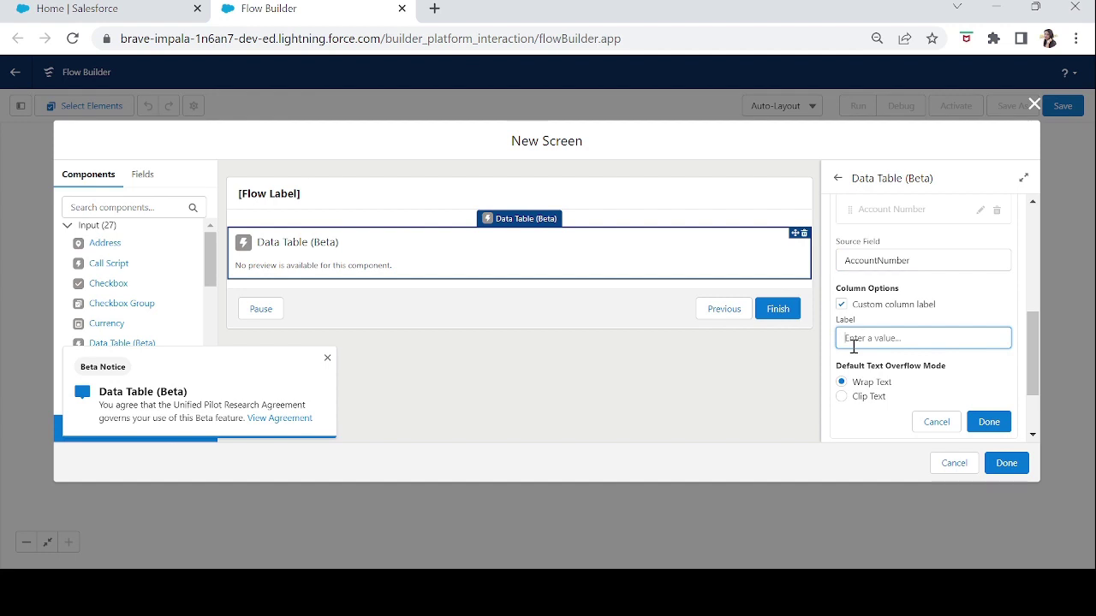
pyautogui.write('Account No.')
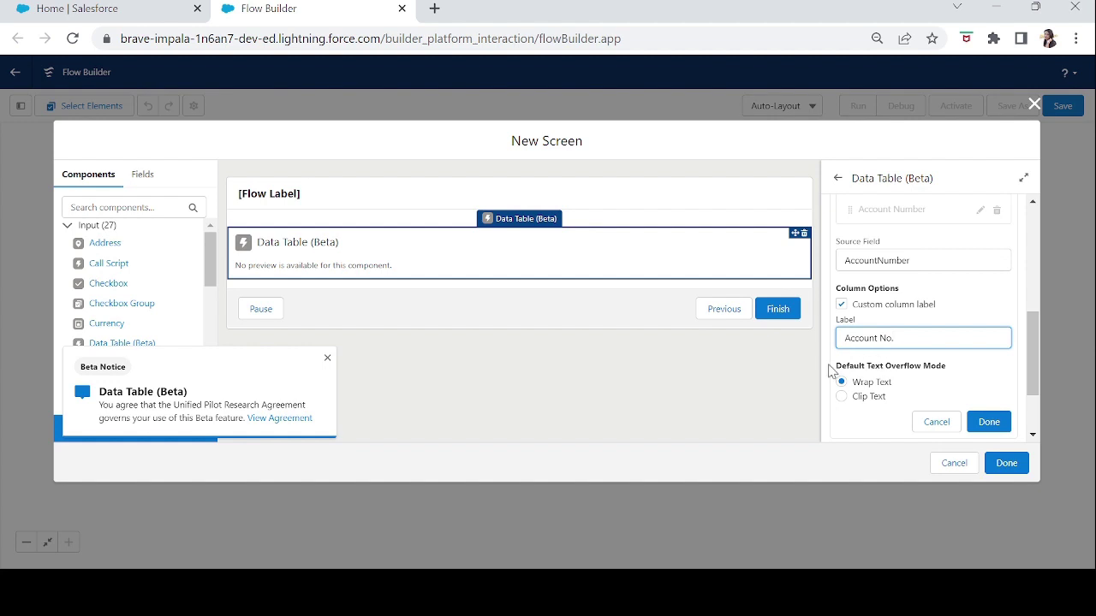
pyautogui.click(988, 424)
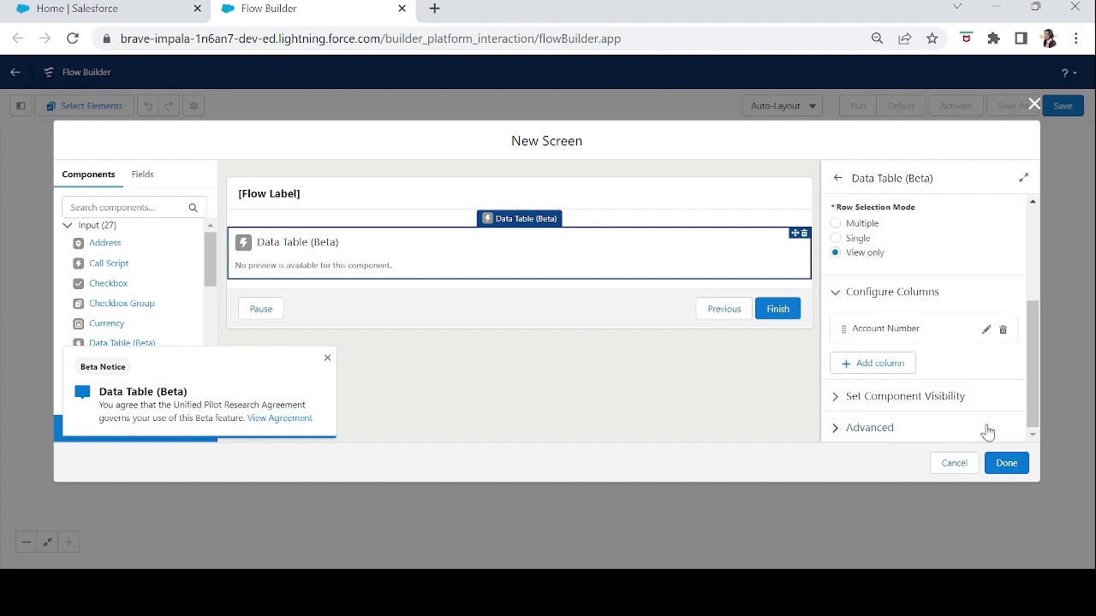
# - Add a second column based on the account Name field
pyautogui.click(869, 364)
pyautogui.click(872, 423)
pyautogui.write('Acc')
pyautogui.press('BackSpace')
pyautogui.press('BackSpace')
pyautogui.press('BackSpace')
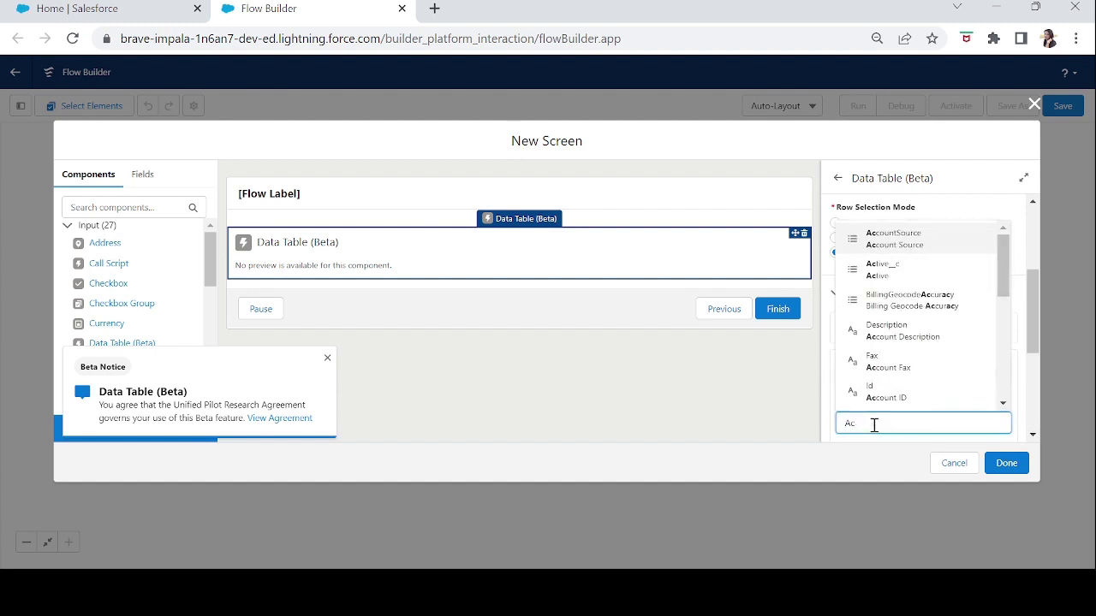
pyautogui.write('name')
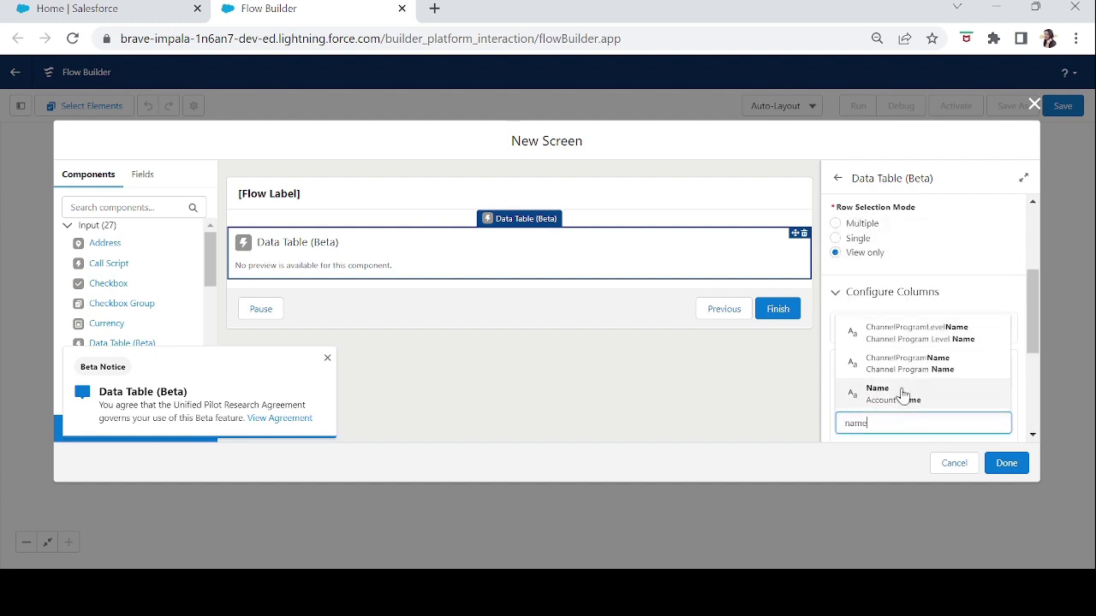
pyautogui.click(899, 392)
pyautogui.moveTo(1033, 303); pyautogui.dragTo(1036, 376)
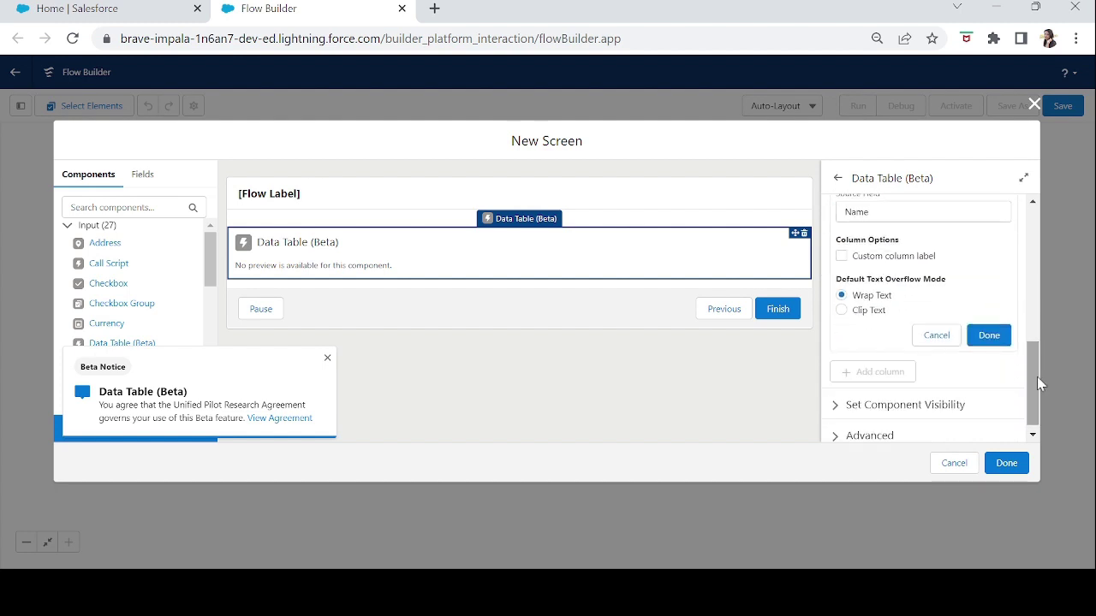
pyautogui.click(986, 335)
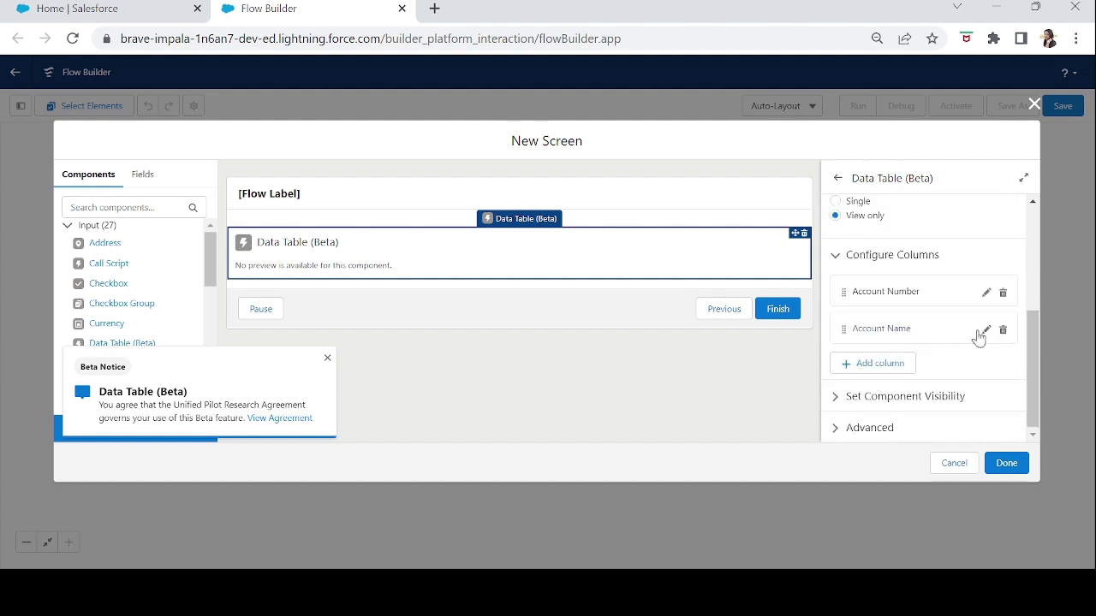
# - Dismiss the beta notice and expand the Set Component Visibility and Advanced sections
pyautogui.click(327, 360)
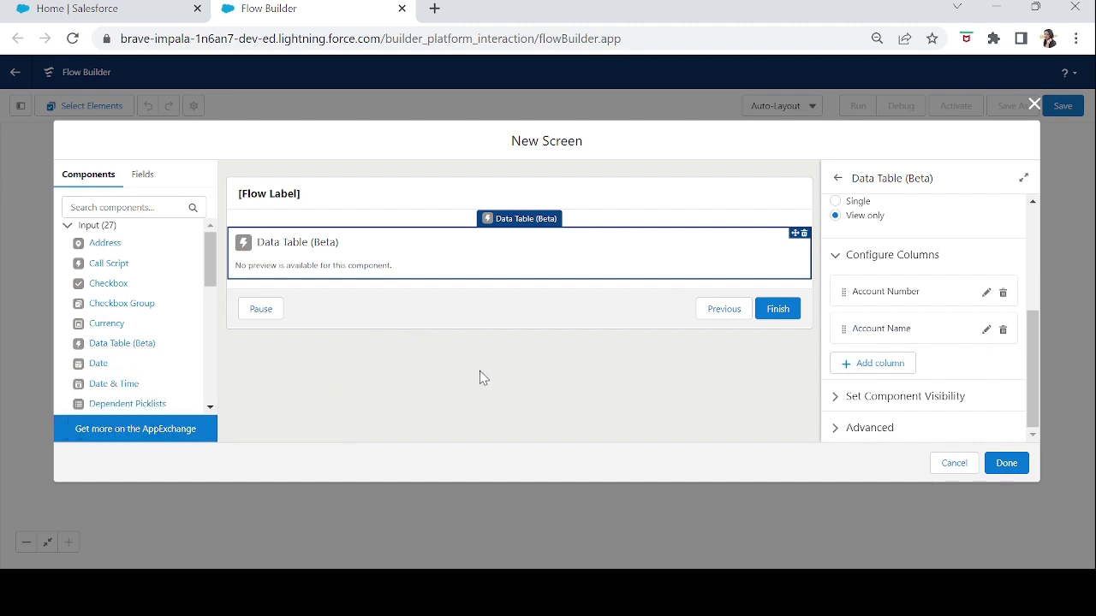
pyautogui.click(840, 396)
pyautogui.moveTo(1034, 326); pyautogui.dragTo(1035, 403)
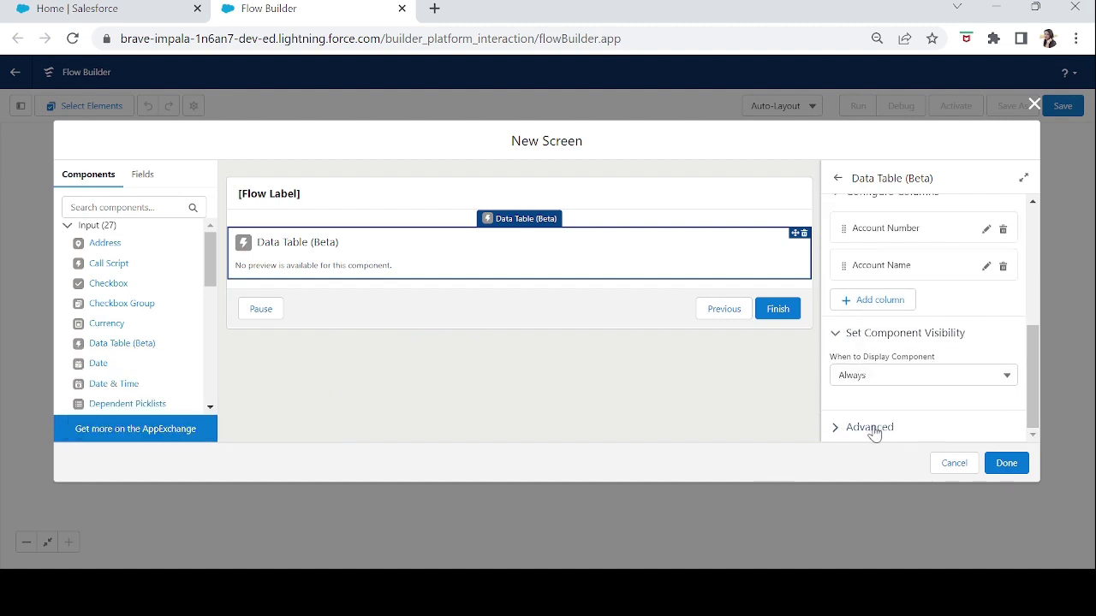
pyautogui.click(837, 431)
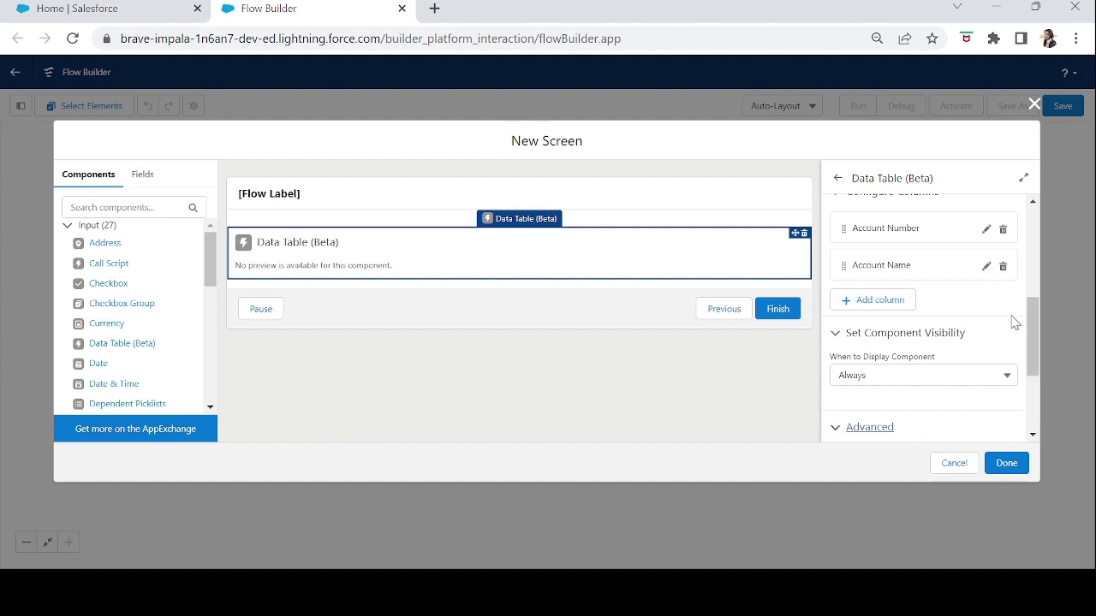
pyautogui.moveTo(1033, 332); pyautogui.dragTo(1033, 396)
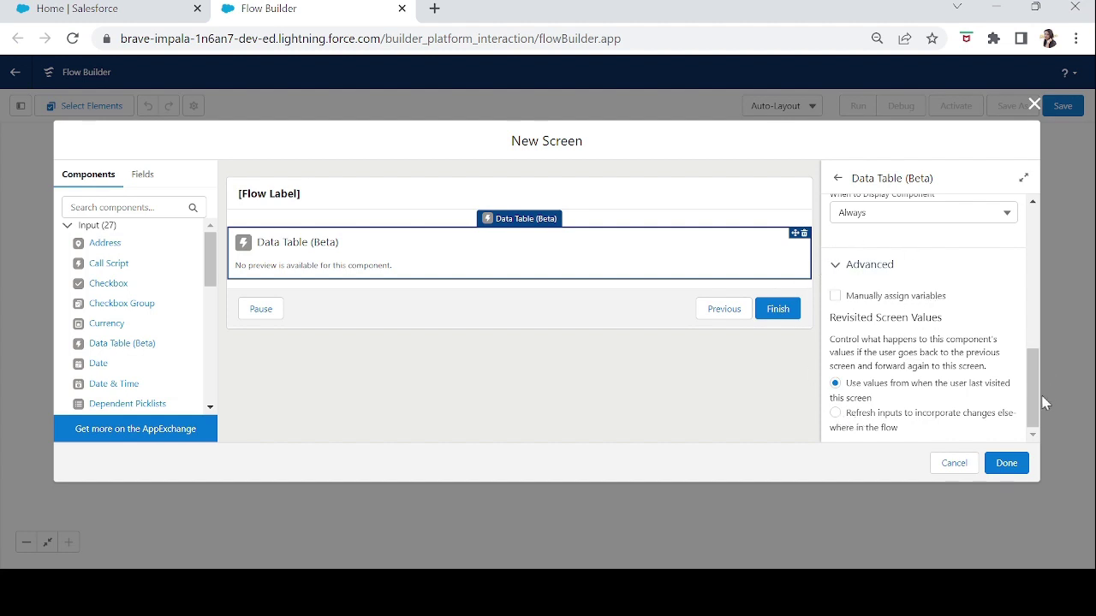
pyautogui.scroll(6, 1032, 411)
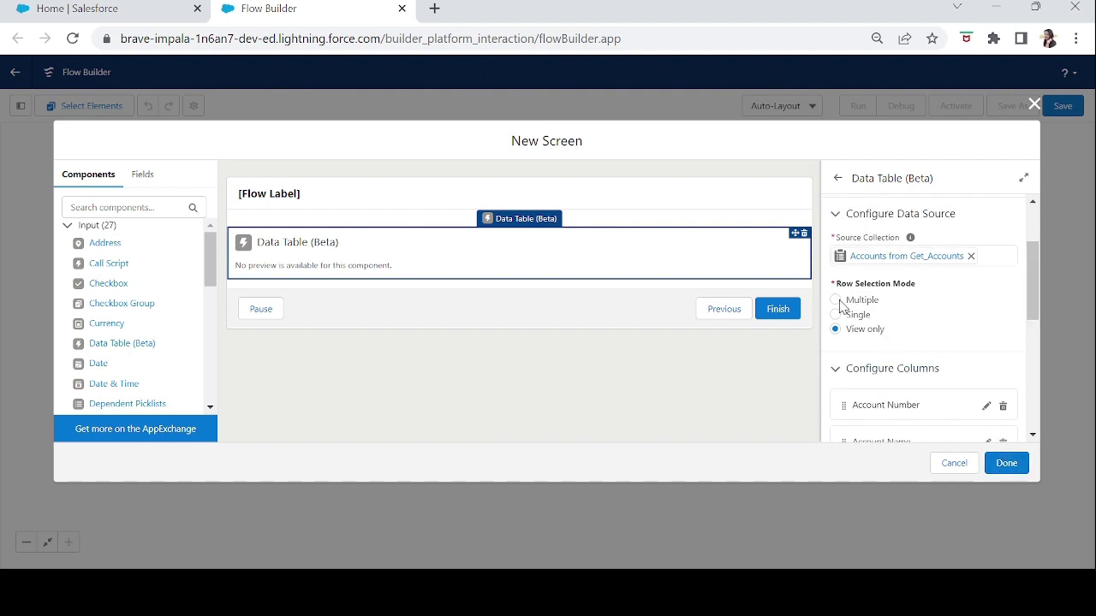
# - Label the screen AccountsList to clear its errors and finish the screen
pyautogui.click(1007, 464)
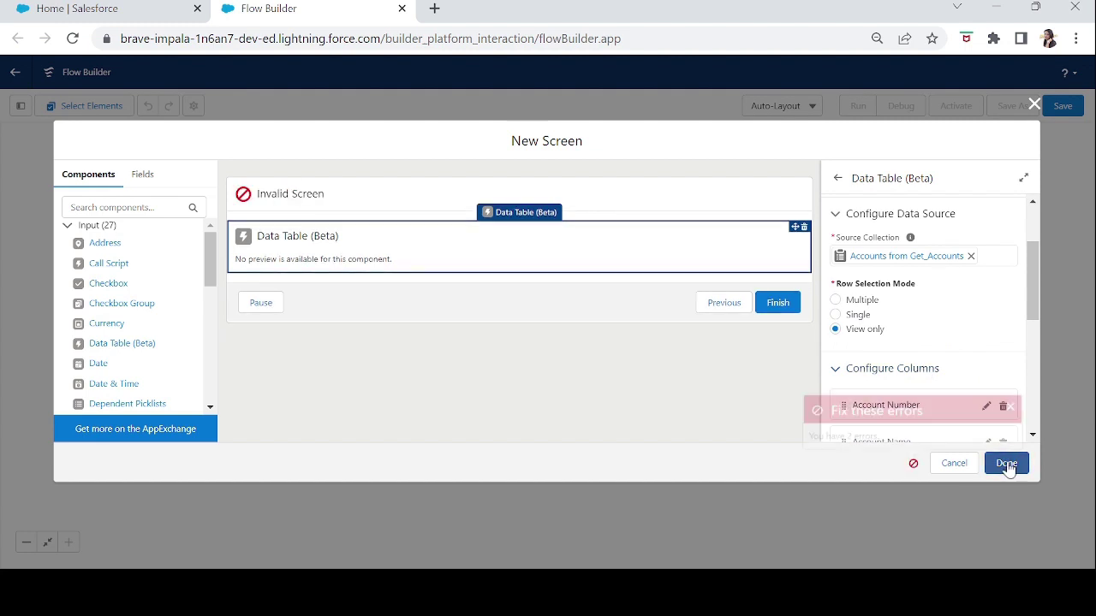
pyautogui.click(625, 190)
pyautogui.click(935, 227)
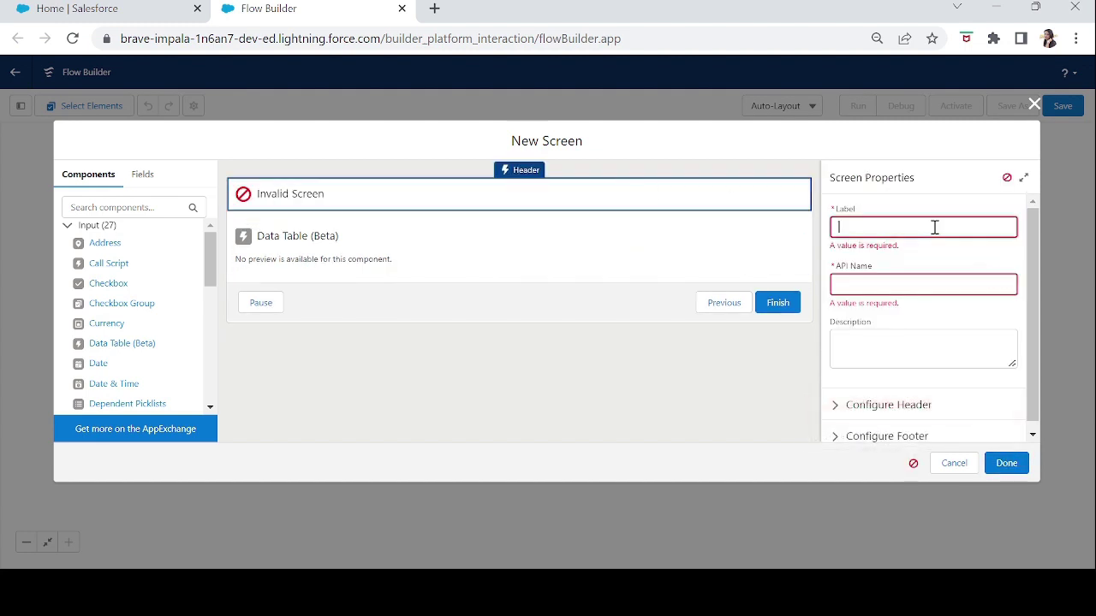
pyautogui.write('AccountsList')
pyautogui.press('Tab')
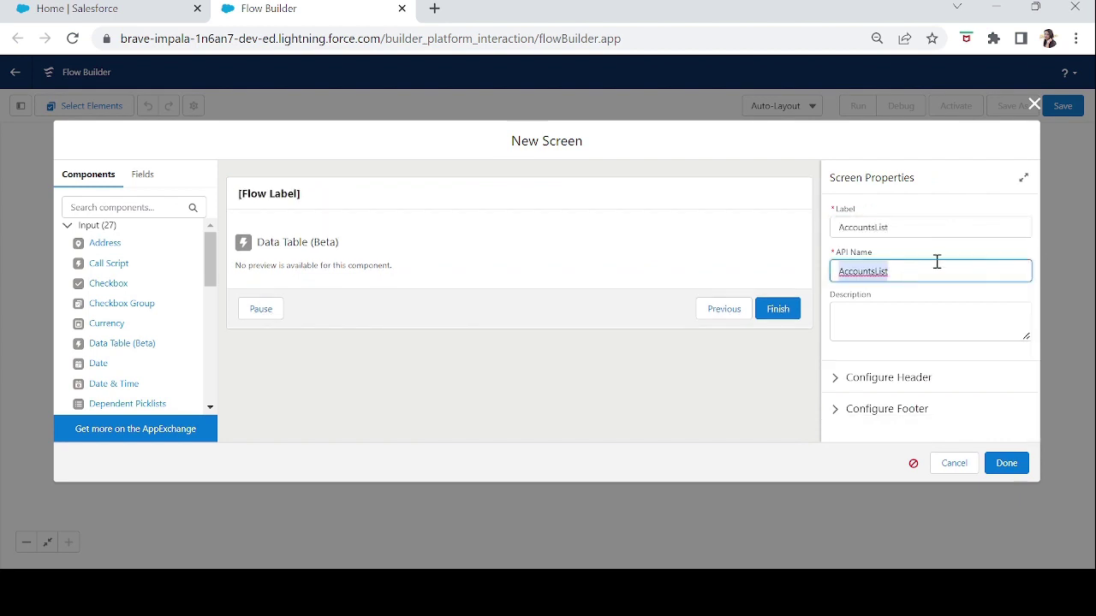
pyautogui.click(1007, 463)
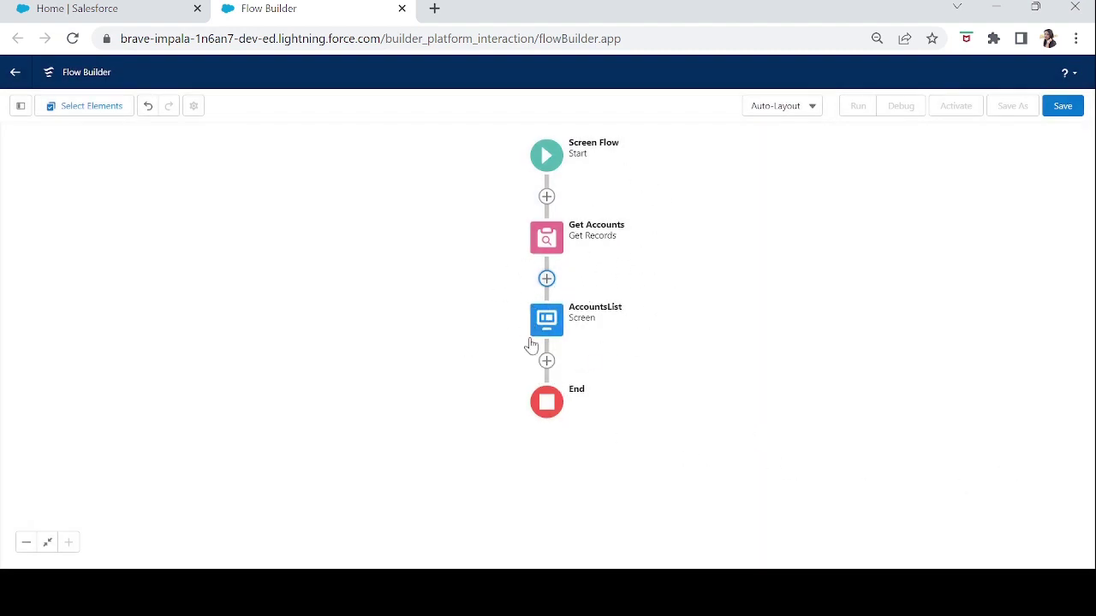
# - Save the flow as 'Data Table Example' and activate it
pyautogui.click(1070, 111)
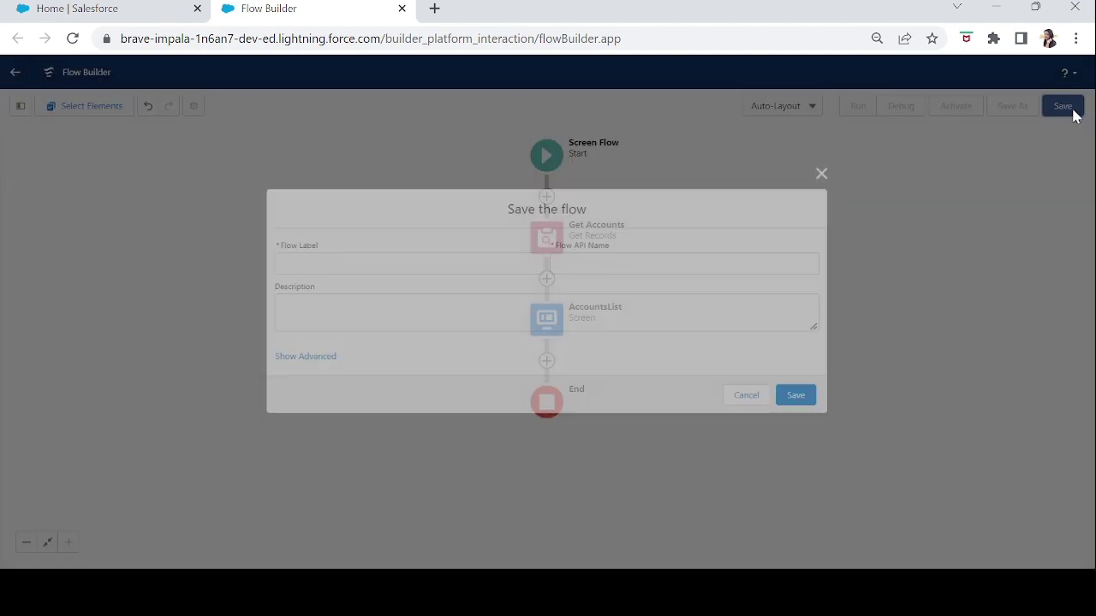
pyautogui.click(441, 266)
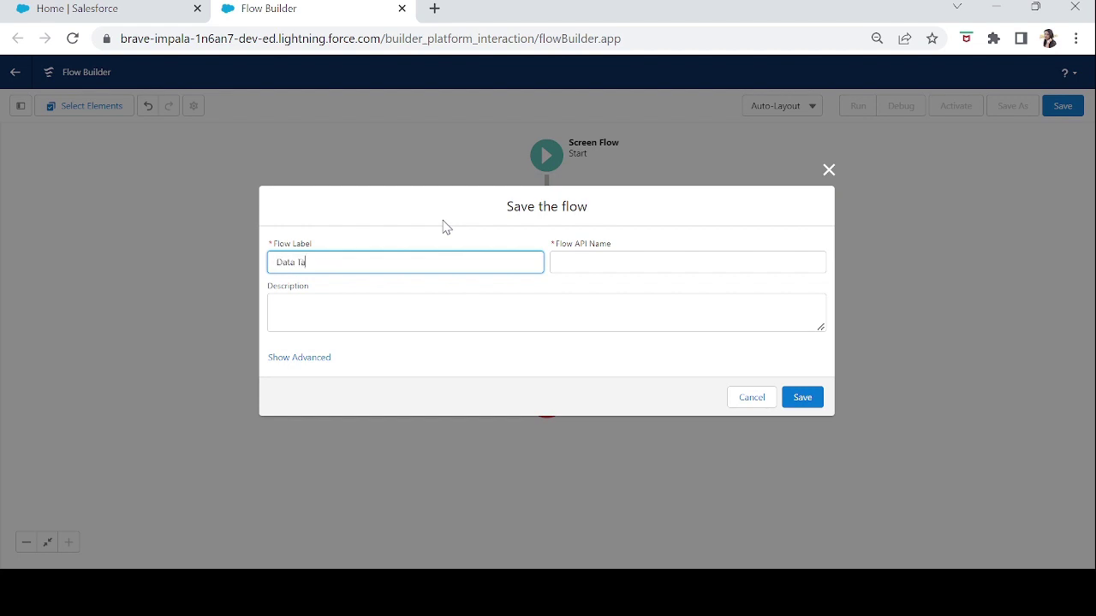
pyautogui.write('le Examp')
pyautogui.press('Tab')
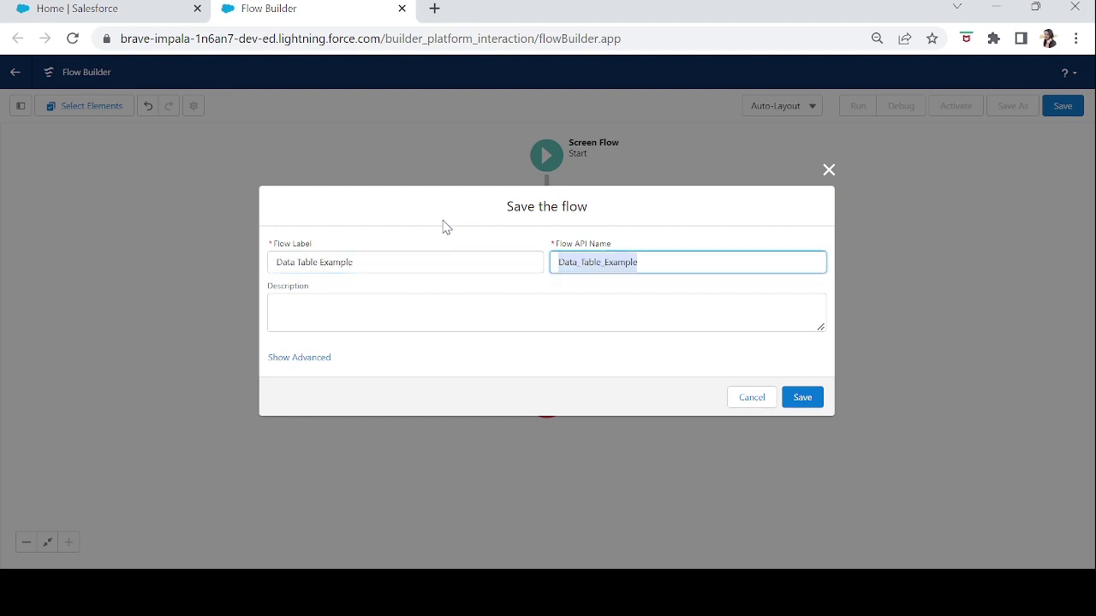
pyautogui.click(802, 398)
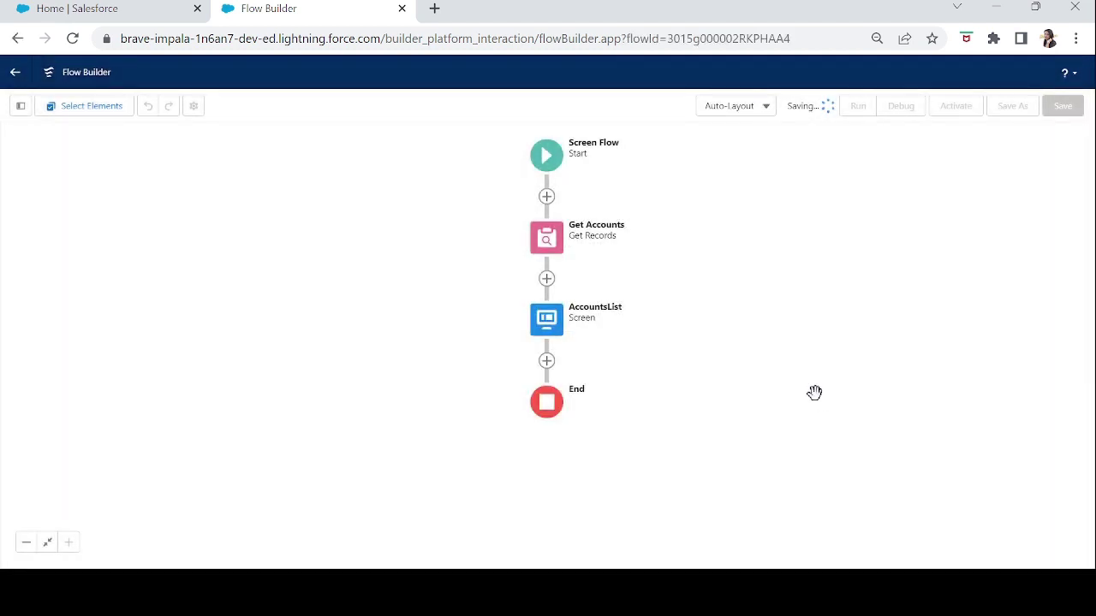
pyautogui.click(957, 107)
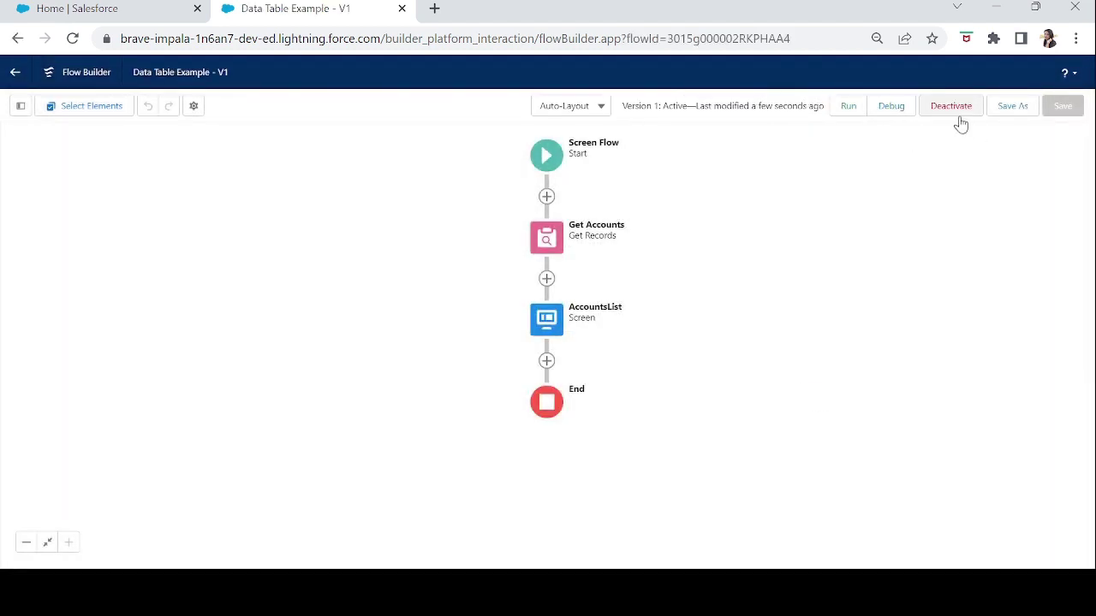
# - Find Flow Series in the App Launcher by searching 'flow', then choose Edit Page from the gear menu
pyautogui.click(129, 9)
pyautogui.click(21, 104)
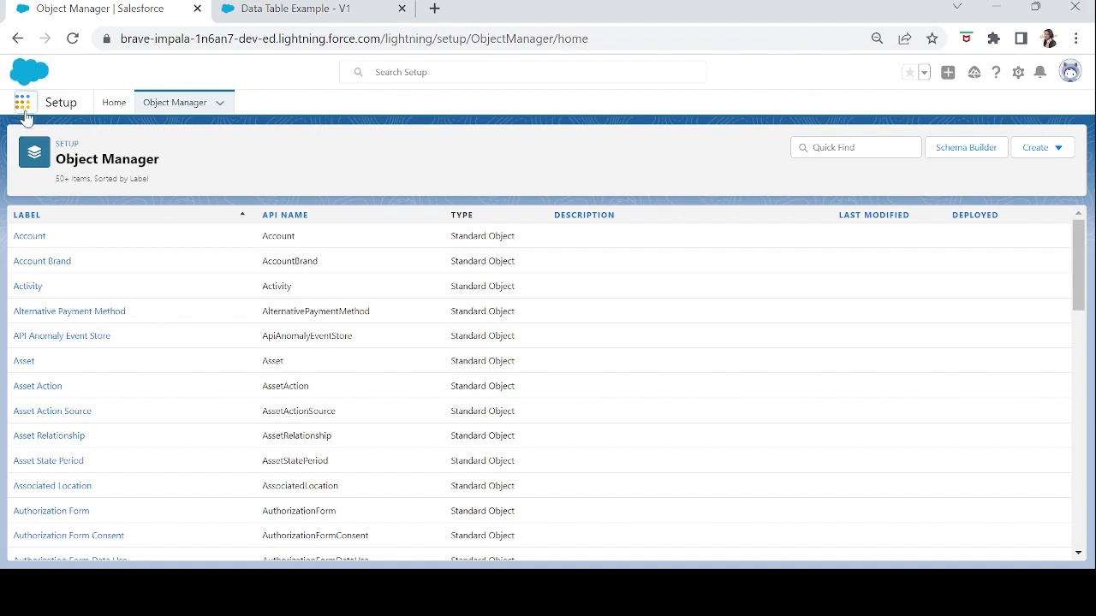
pyautogui.click(23, 103)
pyautogui.write('flow')
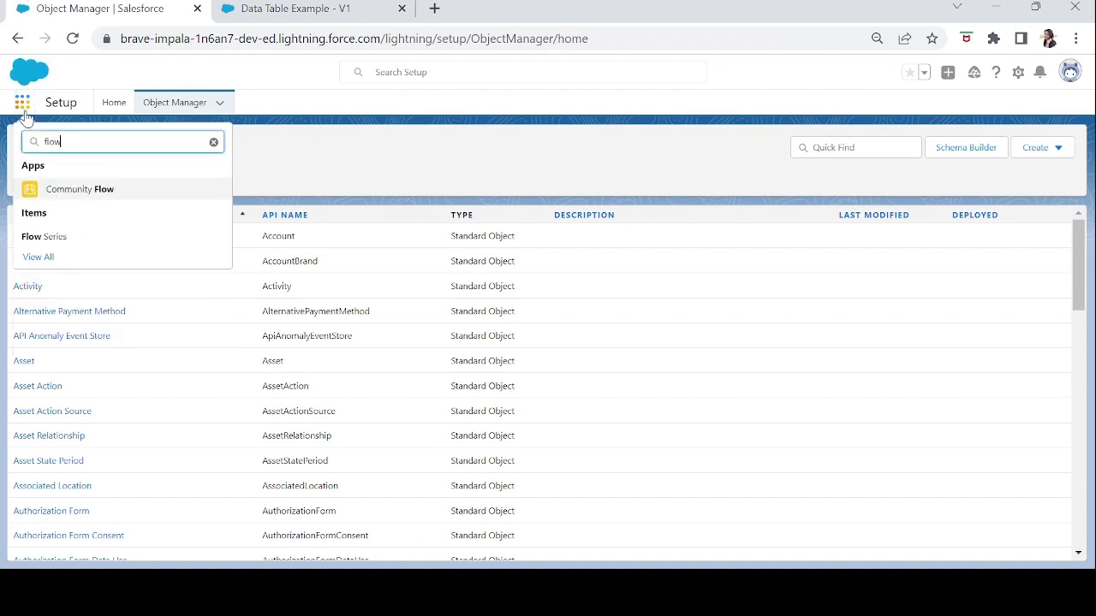
pyautogui.click(46, 241)
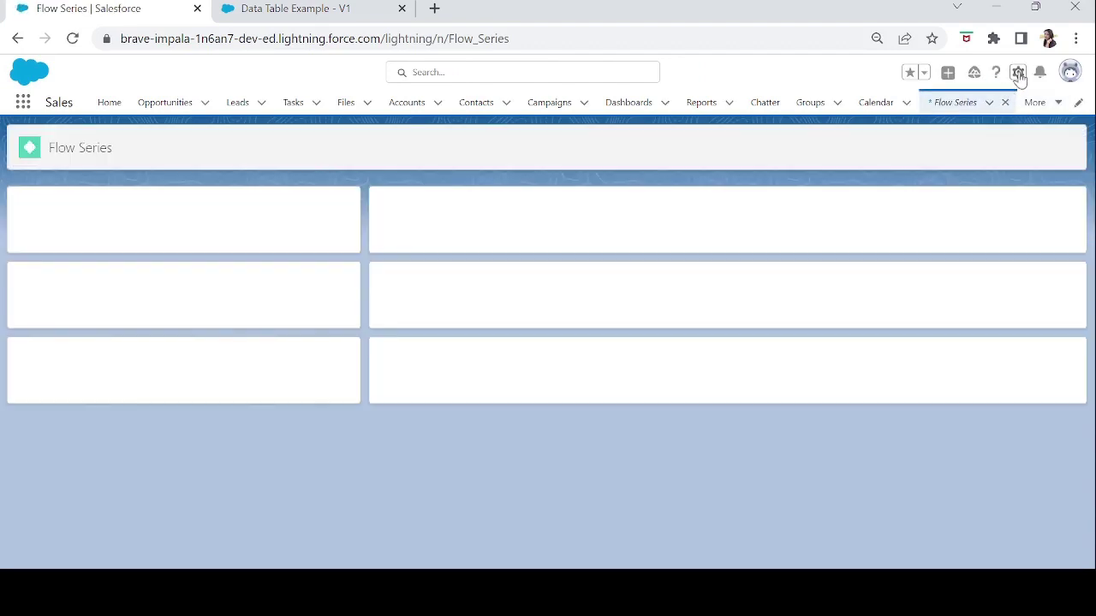
pyautogui.click(1018, 73)
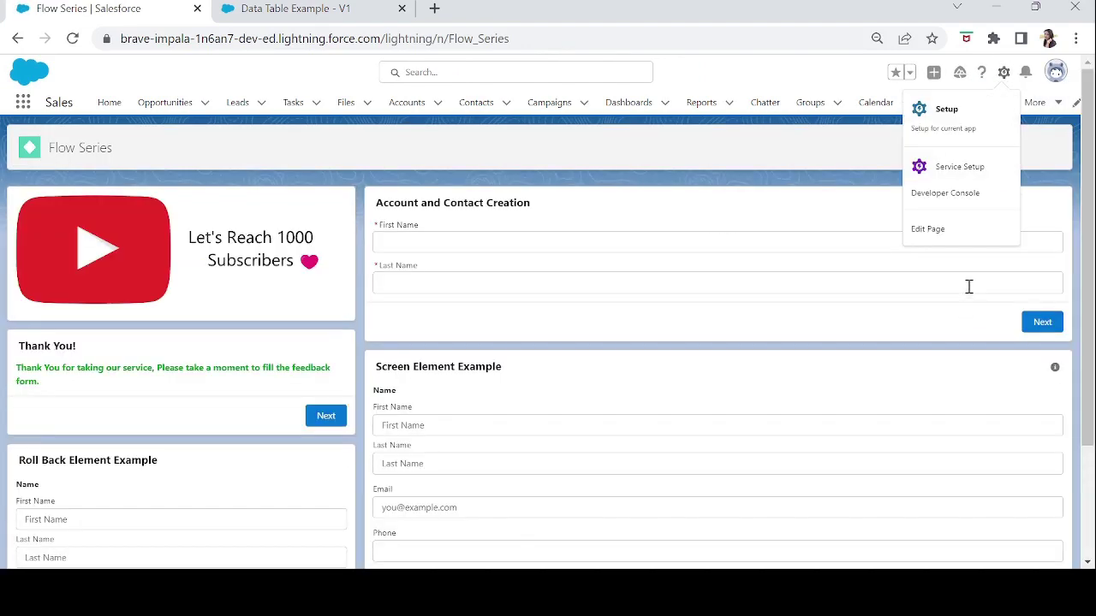
pyautogui.click(919, 231)
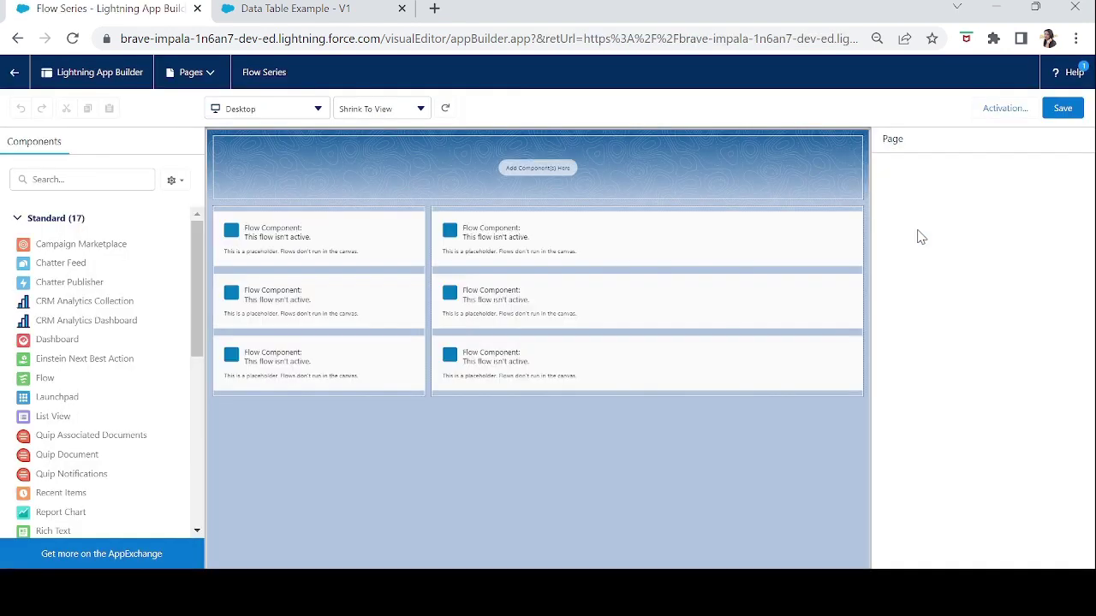
# - Place a Flow component at the top of the page running Data Table Example
pyautogui.click(101, 178)
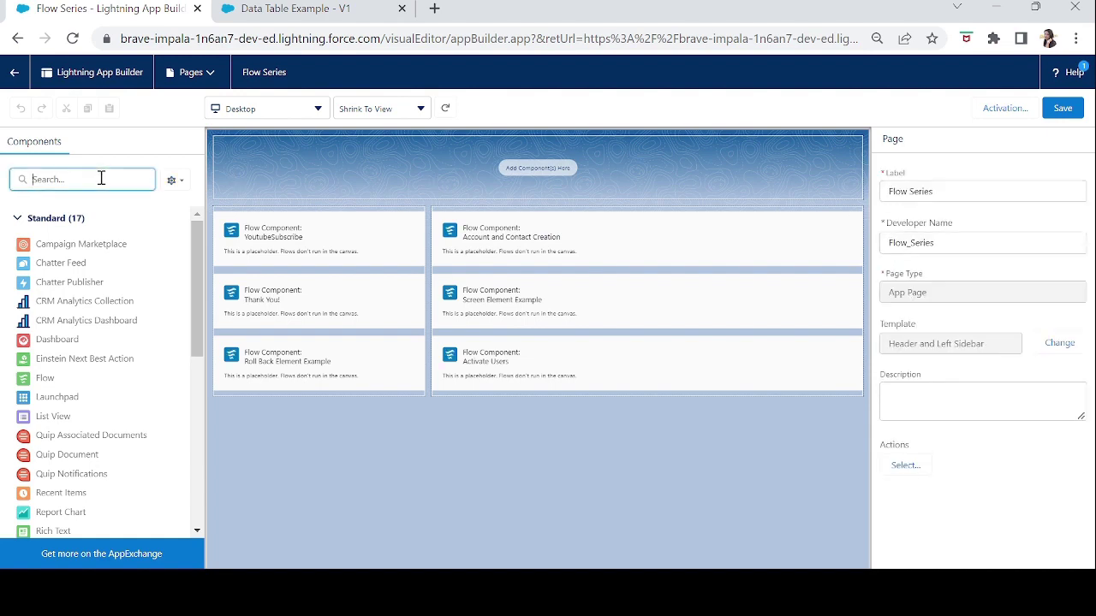
pyautogui.write('flow')
pyautogui.moveTo(42, 245); pyautogui.dragTo(331, 173)
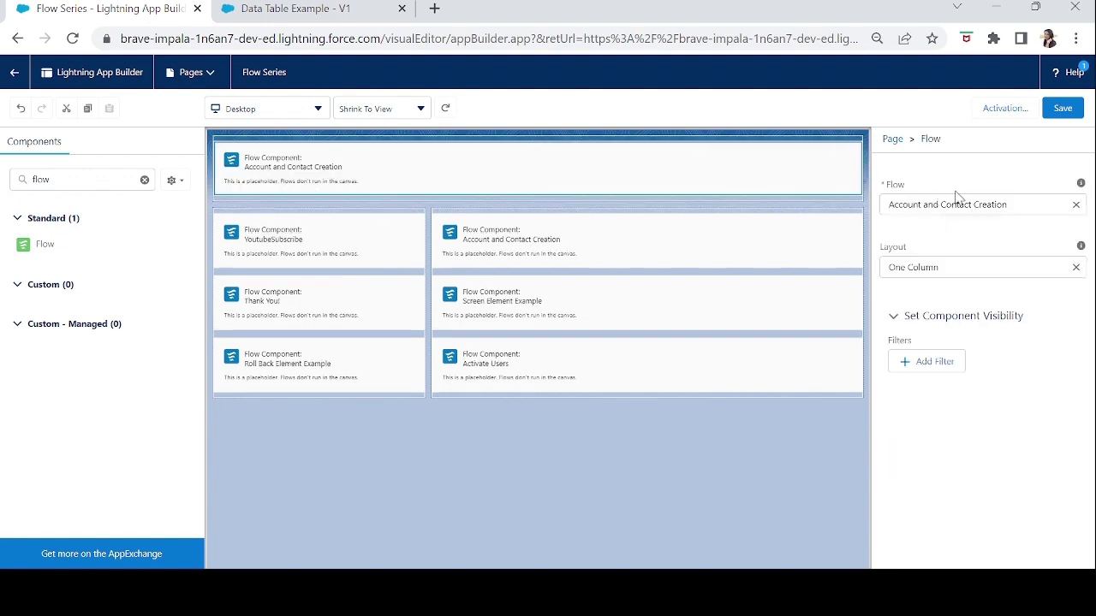
pyautogui.click(986, 204)
pyautogui.click(1016, 250)
pyautogui.write('da')
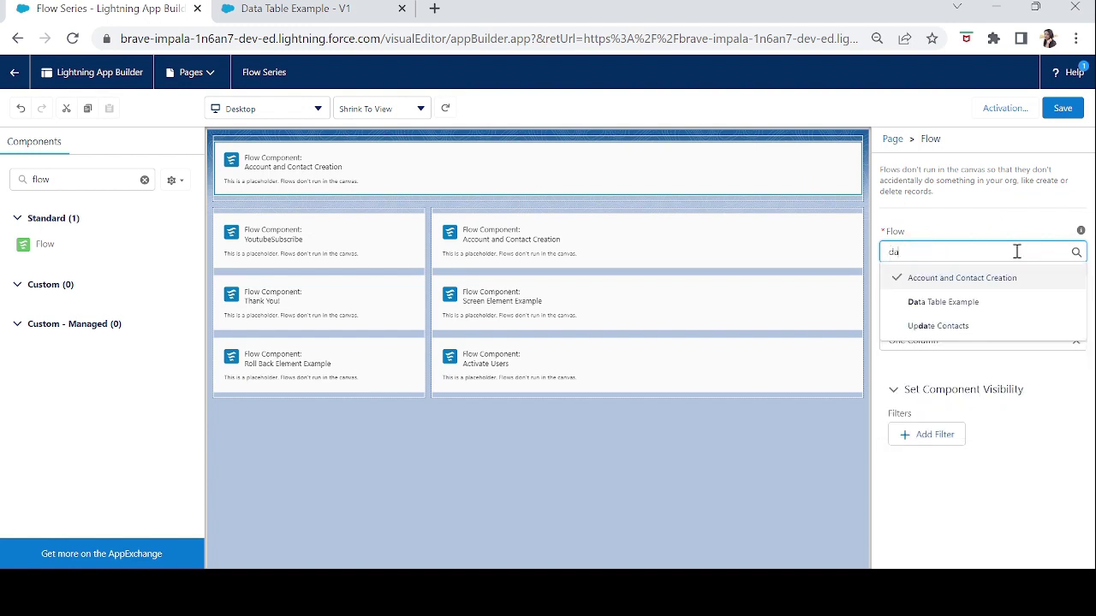
pyautogui.click(952, 304)
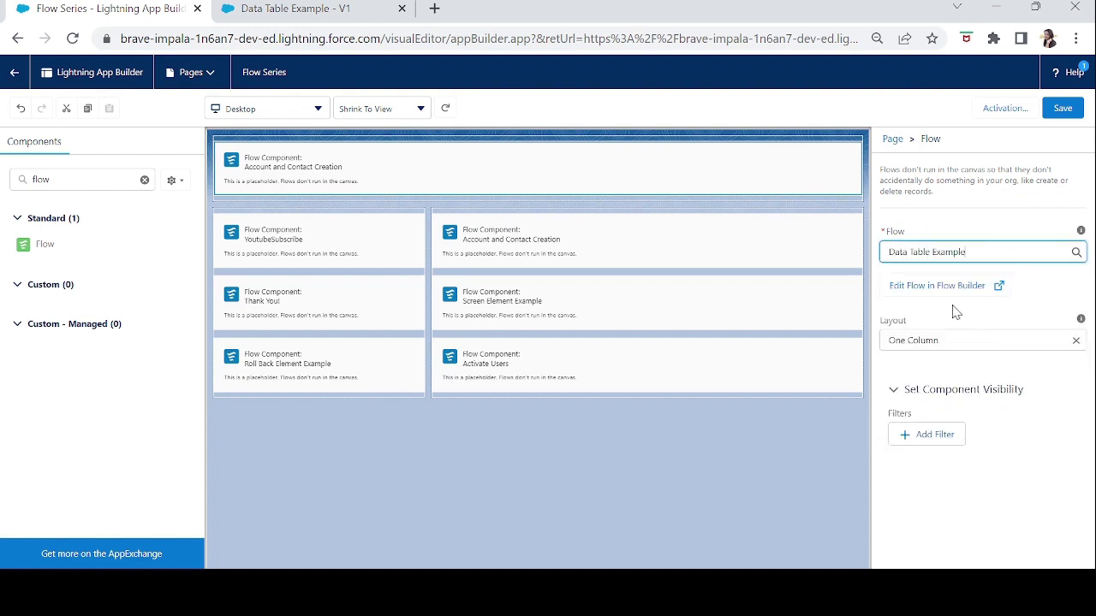
# - Save and activate the Flow Series page, then exit the page builder
pyautogui.click(1063, 110)
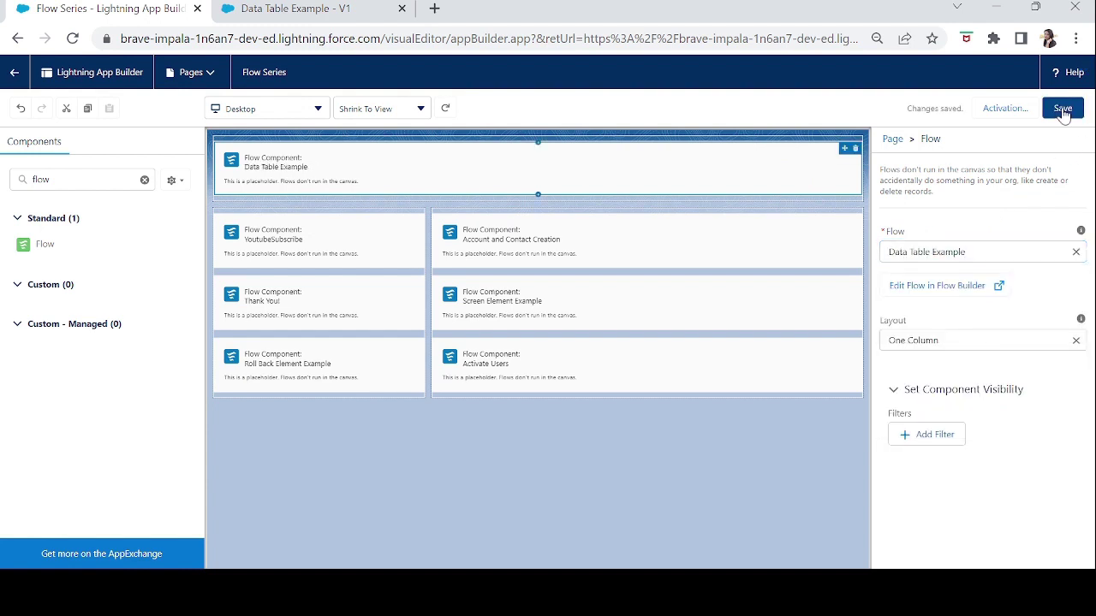
pyautogui.click(1008, 105)
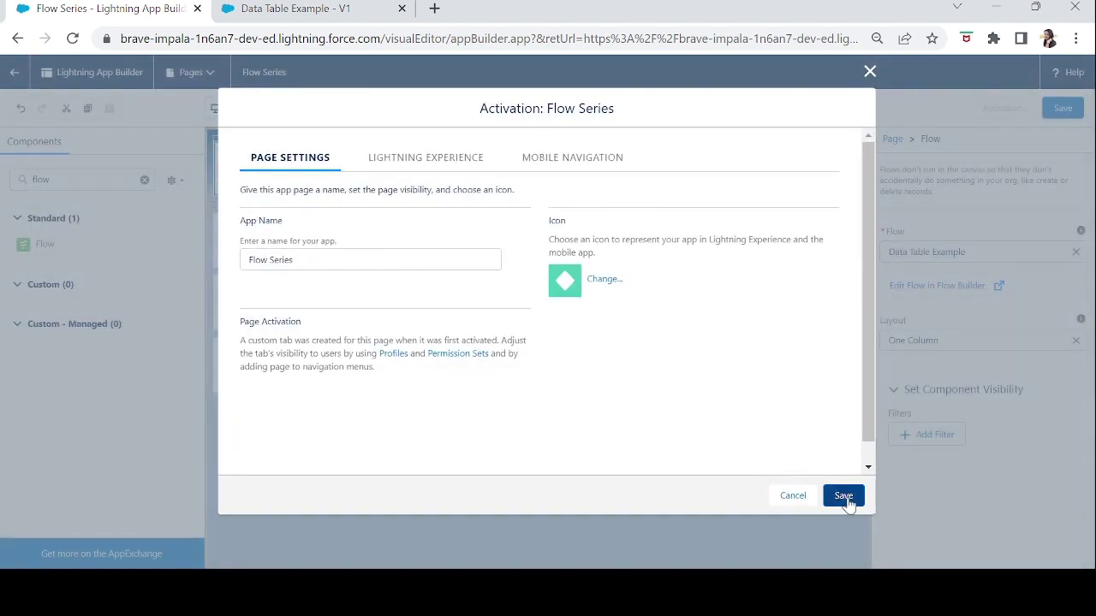
pyautogui.click(846, 498)
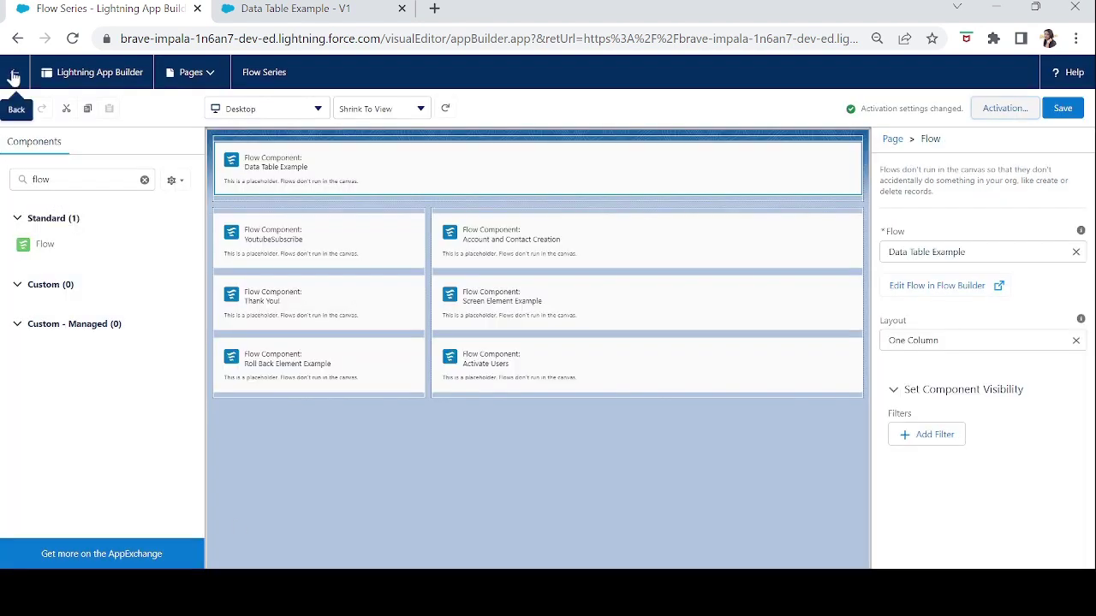
pyautogui.click(13, 73)
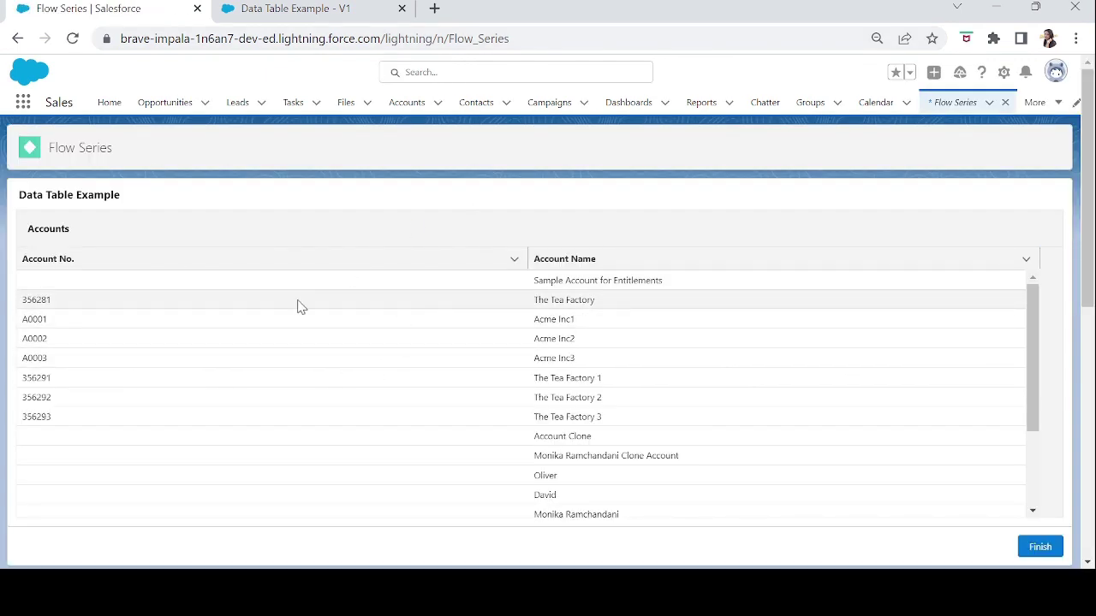
# - Go to the Data Table Example builder tab and open the AccountsList screen element
pyautogui.click(301, 20)
pyautogui.click(541, 326)
pyautogui.doubleClick(537, 328)
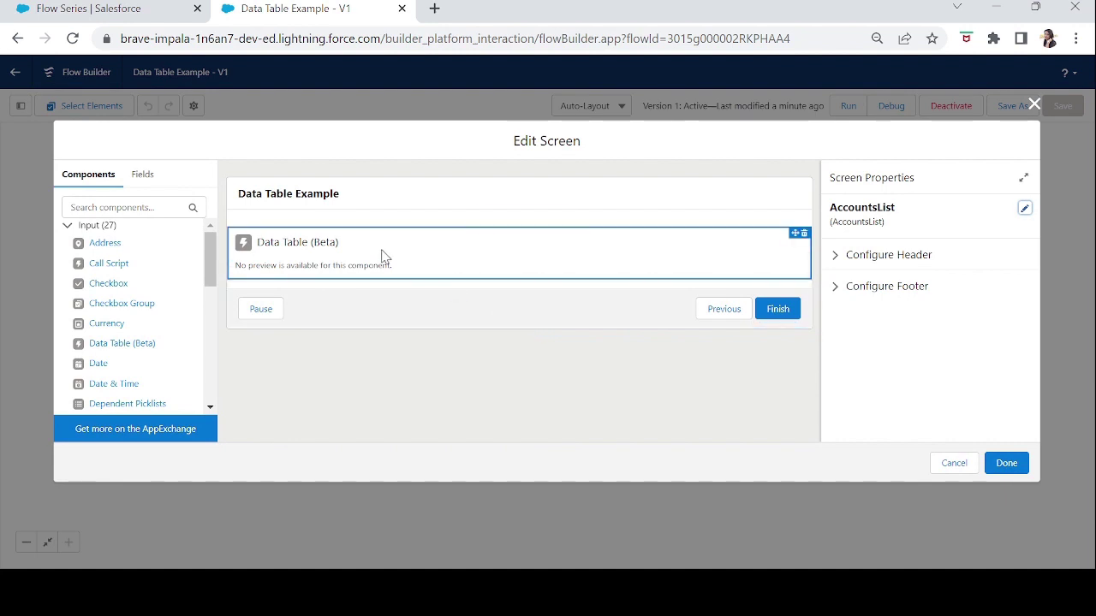
# - Add a LastModifiedDate column to the accounts data table
pyautogui.click(382, 257)
pyautogui.scroll(-2, 1031, 301)
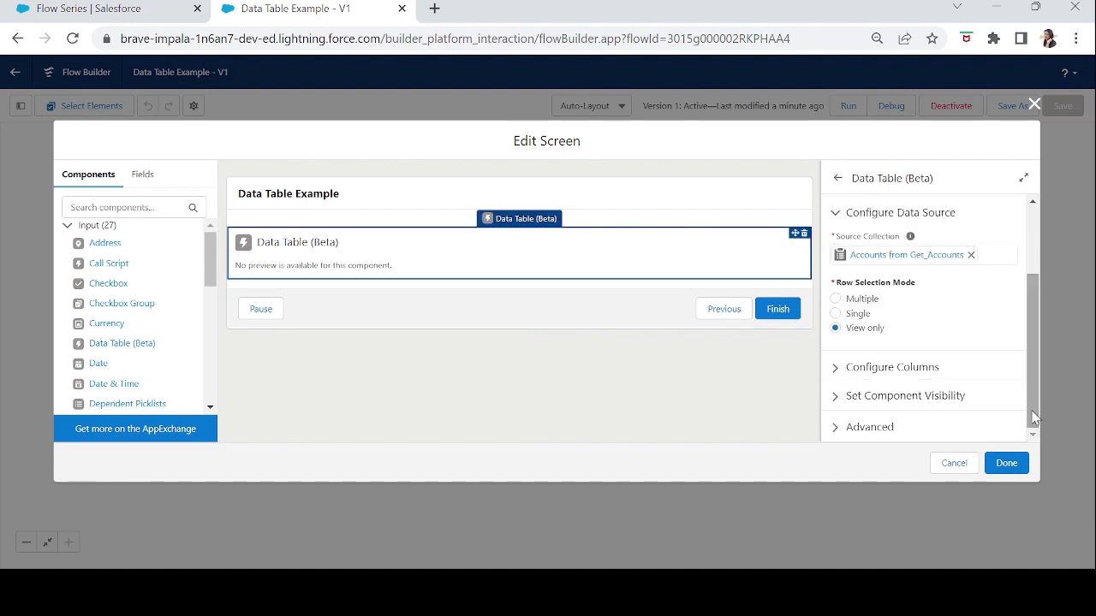
pyautogui.click(836, 371)
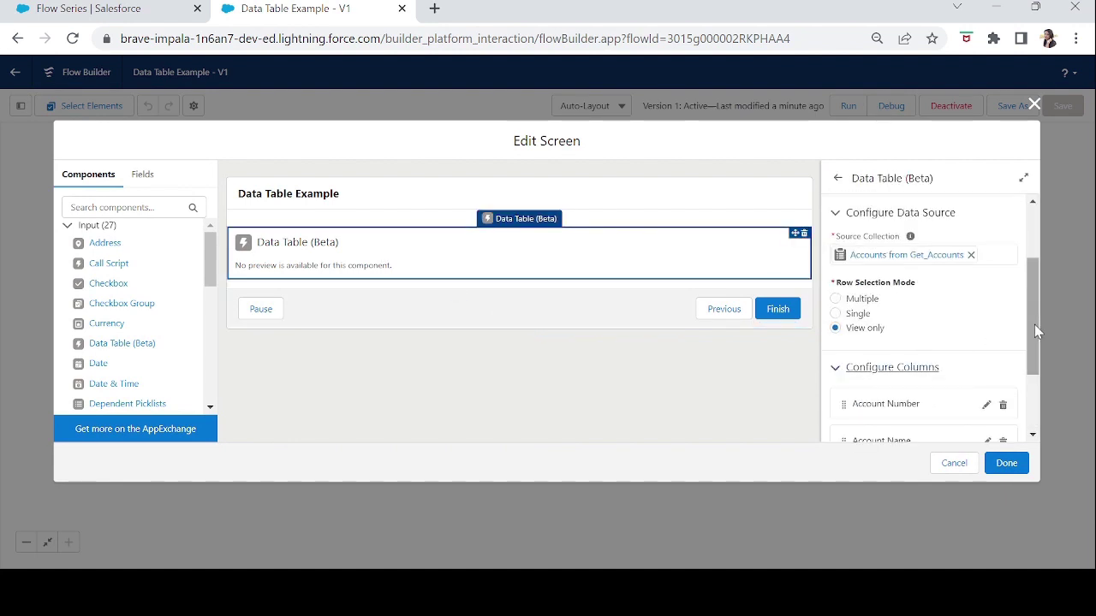
pyautogui.moveTo(1034, 324); pyautogui.dragTo(1034, 441)
pyautogui.click(856, 364)
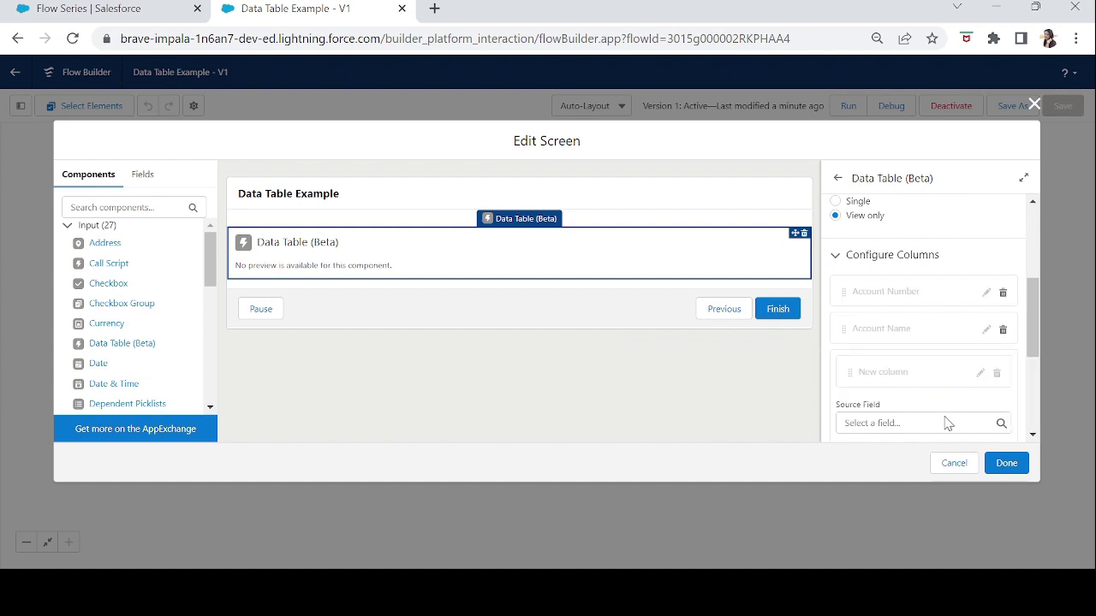
pyautogui.click(916, 425)
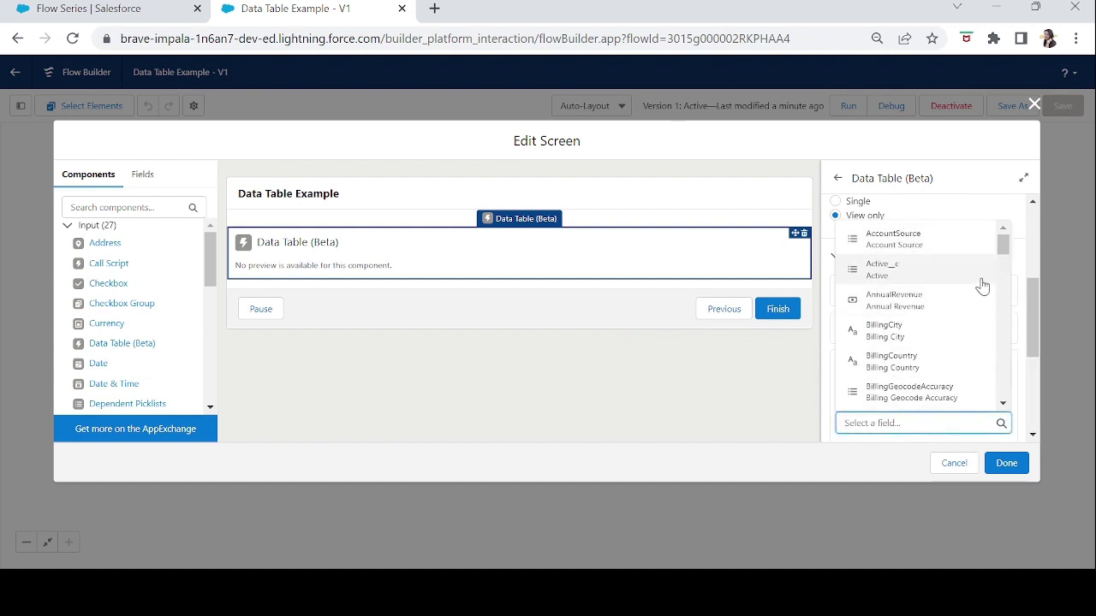
pyautogui.moveTo(1003, 246); pyautogui.dragTo(1003, 337)
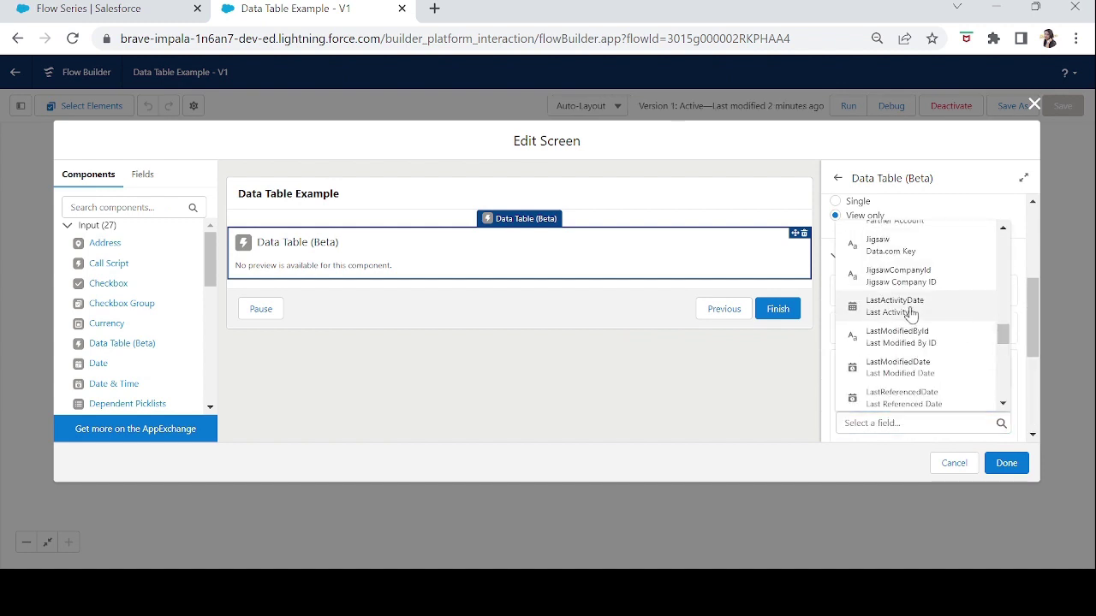
pyautogui.click(921, 370)
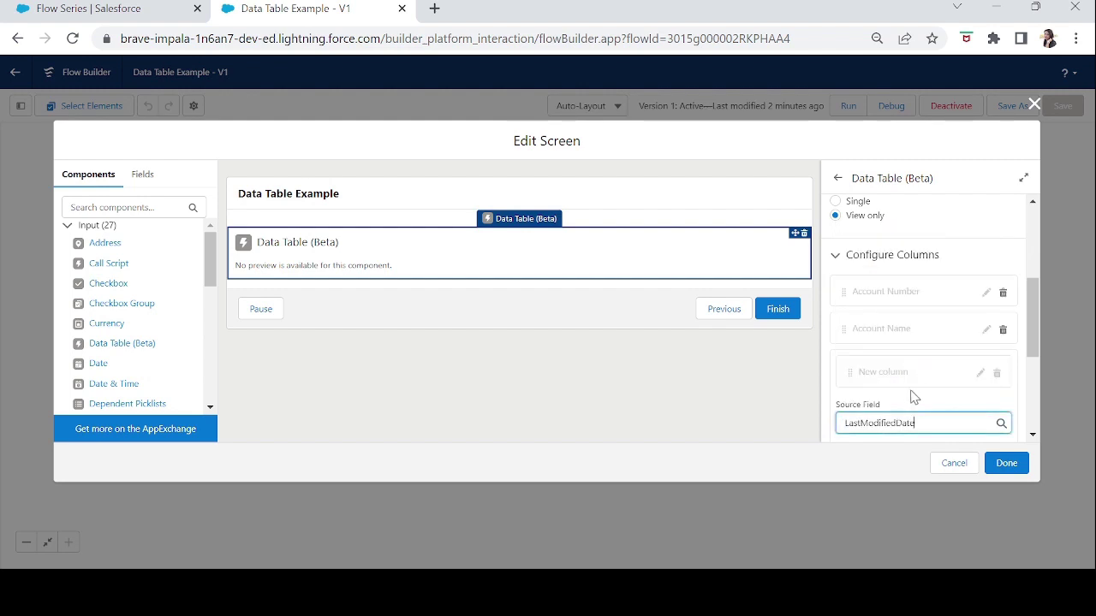
pyautogui.moveTo(1032, 325); pyautogui.dragTo(1035, 396)
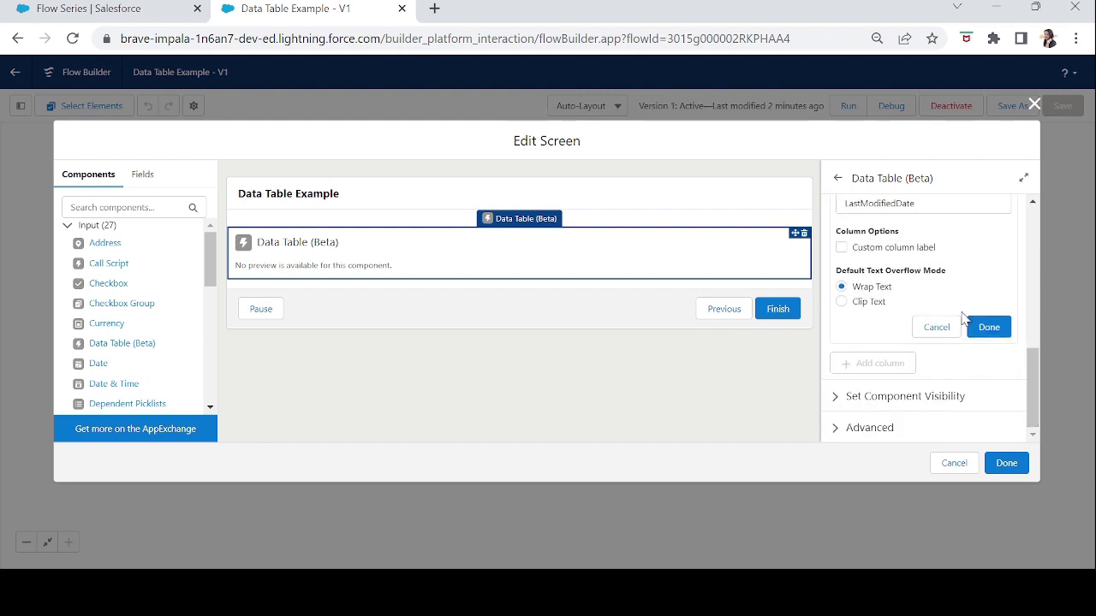
pyautogui.click(989, 327)
# - Add a BillingCity column and close the screen editor, keeping the changes
pyautogui.click(877, 381)
pyautogui.click(930, 419)
pyautogui.moveTo(1005, 249); pyautogui.dragTo(1005, 260)
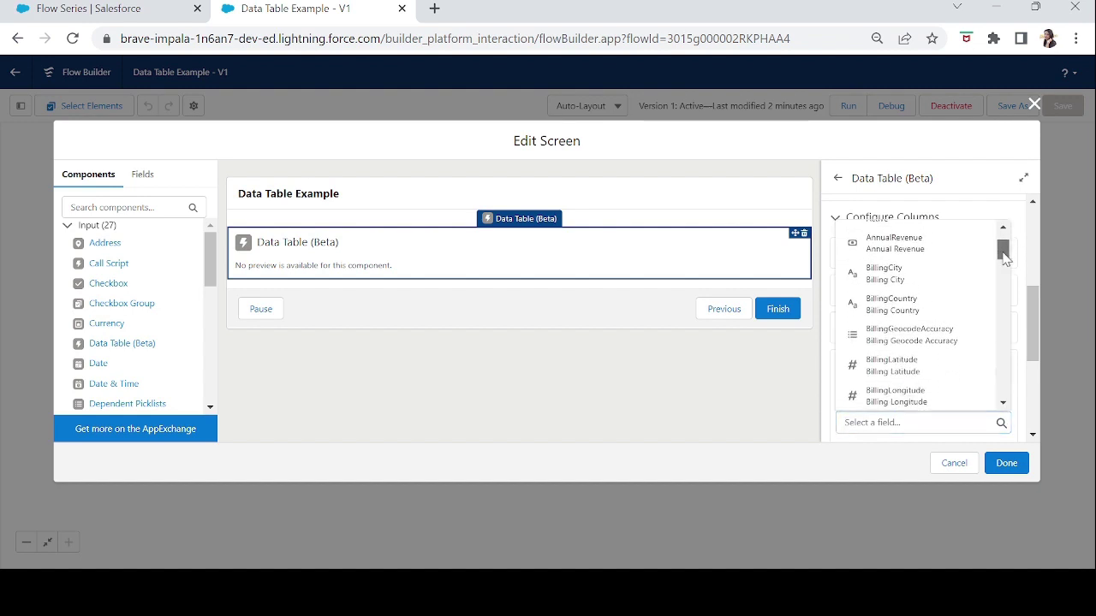
pyautogui.click(973, 272)
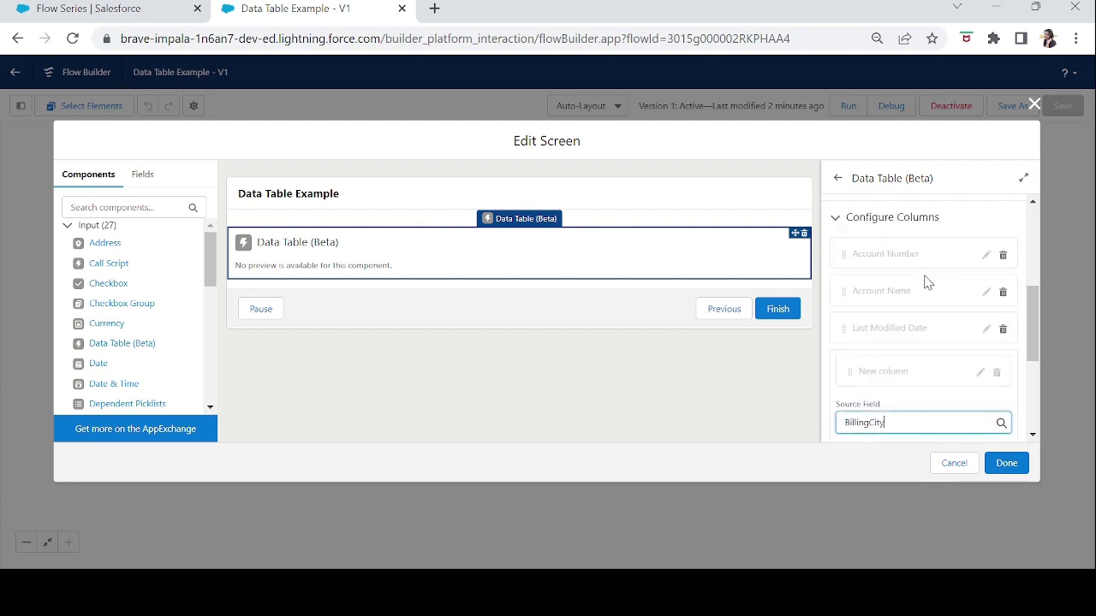
pyautogui.click(1006, 471)
# - Save the flow as a new version, activate it, and reload the Flow Series page
pyautogui.click(1027, 104)
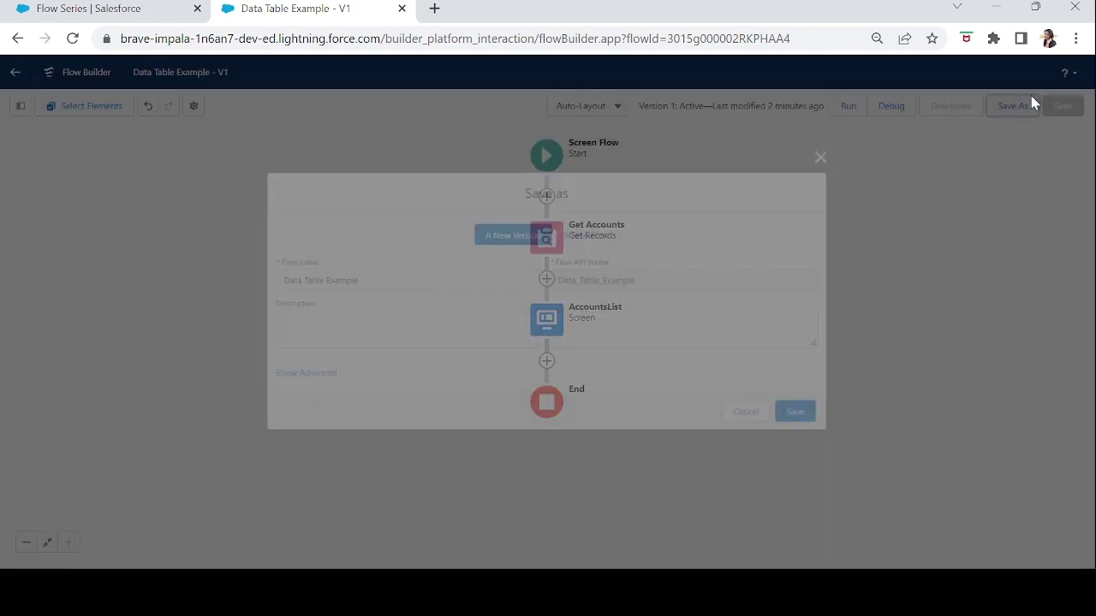
pyautogui.click(804, 416)
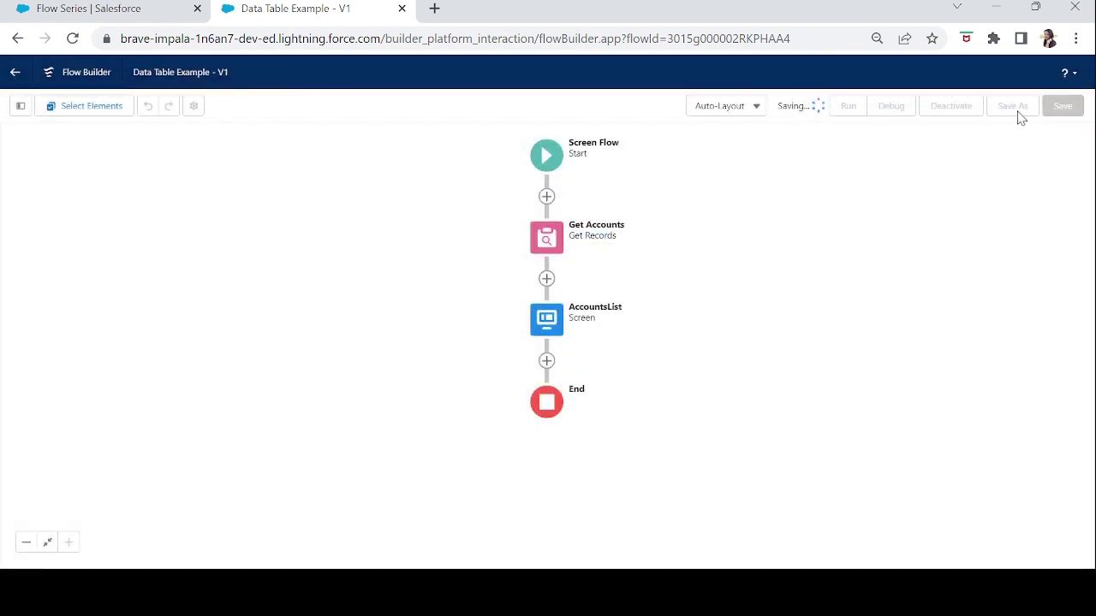
pyautogui.click(946, 109)
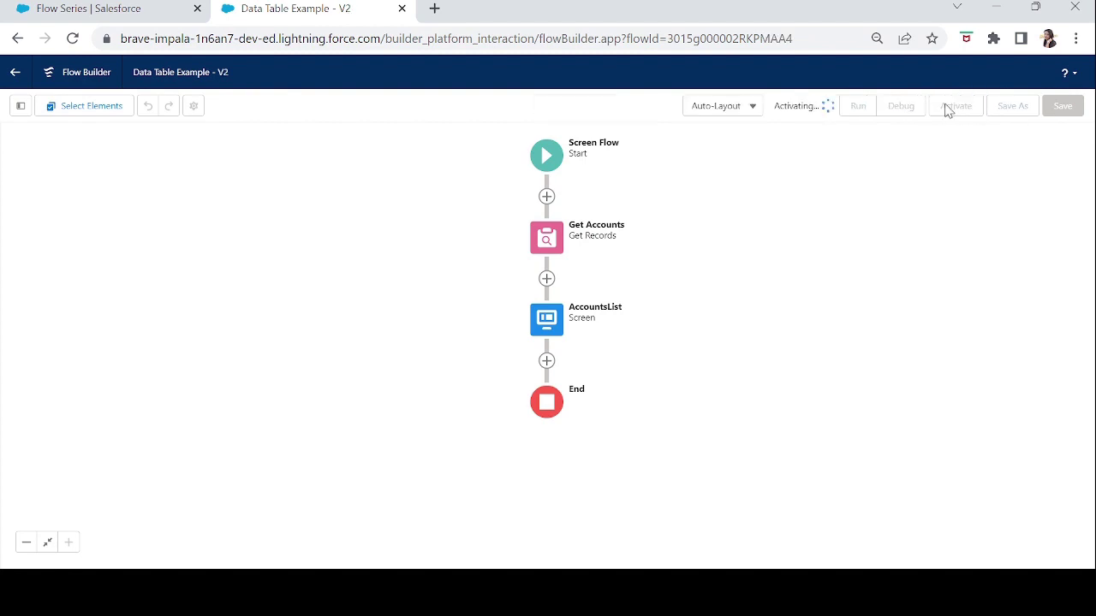
pyautogui.click(172, 10)
pyautogui.click(230, 22)
pyautogui.click(140, 10)
pyautogui.press('F5')
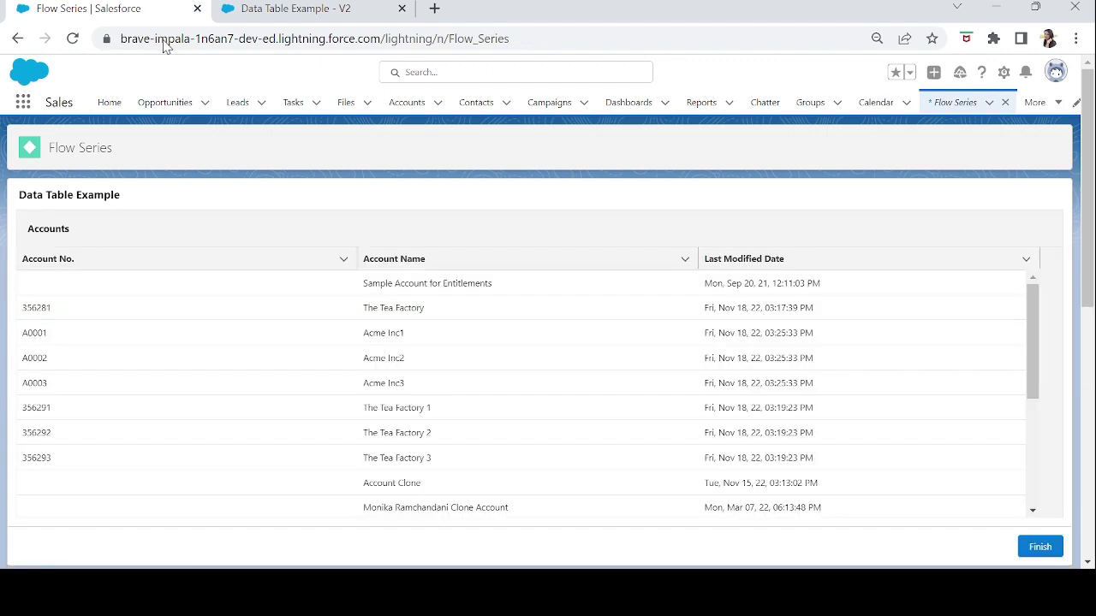
# - Scroll through the reloaded accounts table to check Last Modified Date, then return to the Data Table Example - V2 tab
pyautogui.moveTo(1088, 277); pyautogui.dragTo(1087, 296)
pyautogui.moveTo(1037, 332); pyautogui.dragTo(277, 85)
pyautogui.click(283, 9)
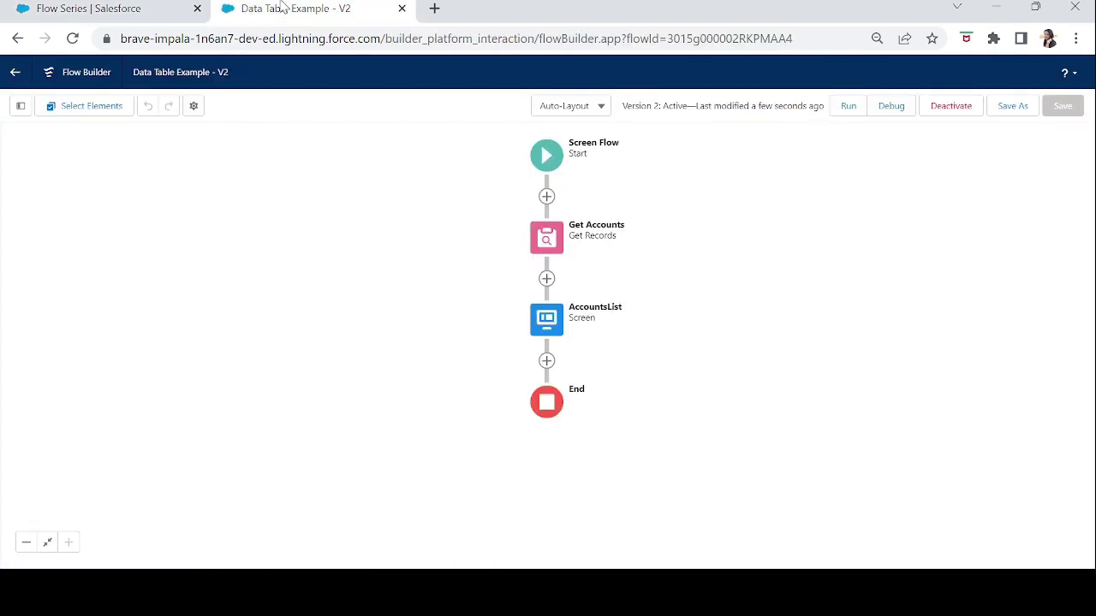
# - Add a Billing City column using the BillingCity field to the AccountsList data table
pyautogui.doubleClick(548, 321)
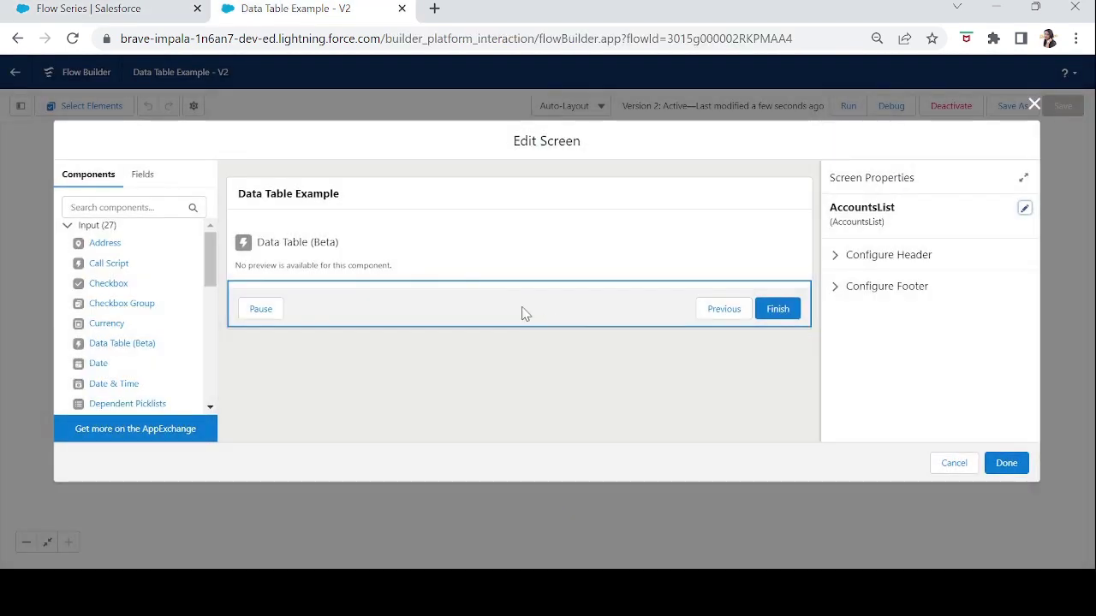
pyautogui.click(469, 265)
pyautogui.scroll(-2, 1034, 293)
pyautogui.moveTo(1038, 286); pyautogui.dragTo(1032, 356)
pyautogui.click(872, 328)
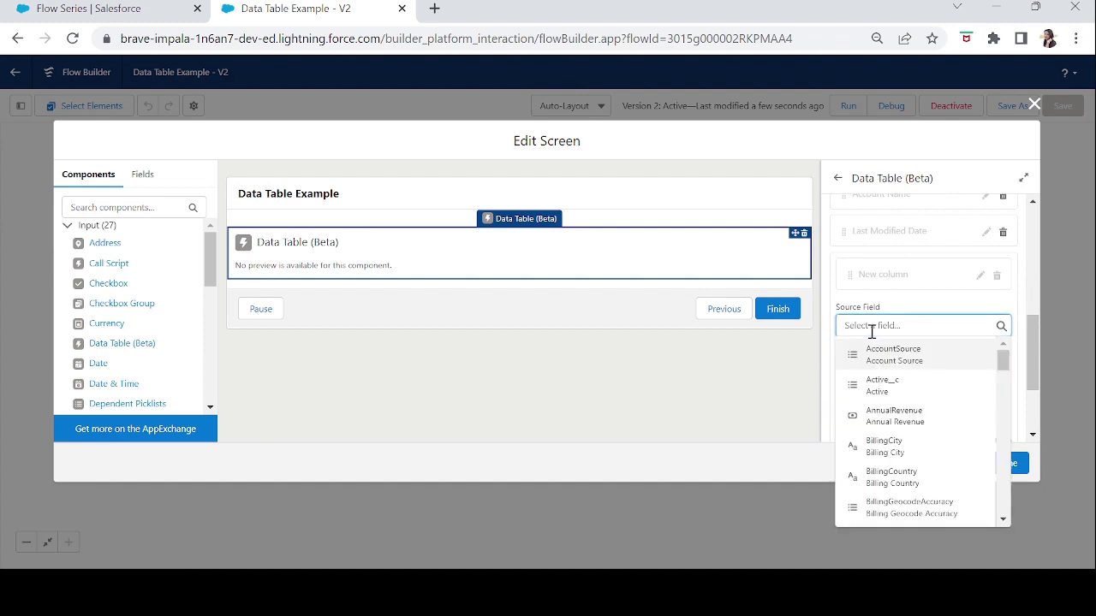
pyautogui.click(885, 446)
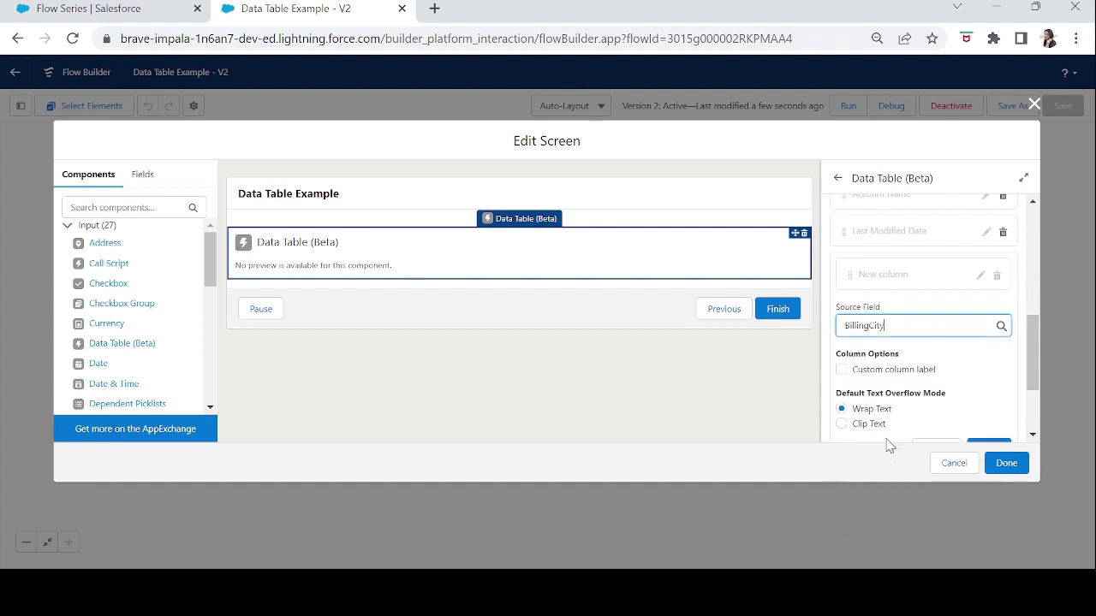
pyautogui.click(984, 430)
# - Keep the screen changes and save the flow as new version 3
pyautogui.click(1005, 463)
pyautogui.click(1013, 106)
pyautogui.click(796, 411)
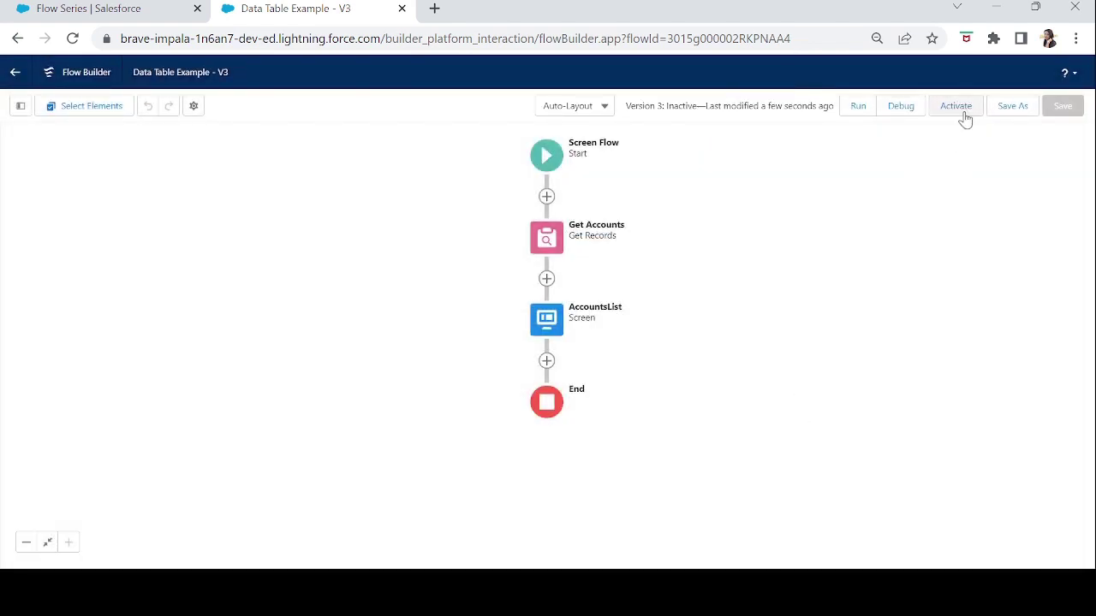
# - Activate version 3 and reload the Flow Series page to see the new Billing City column
pyautogui.click(965, 115)
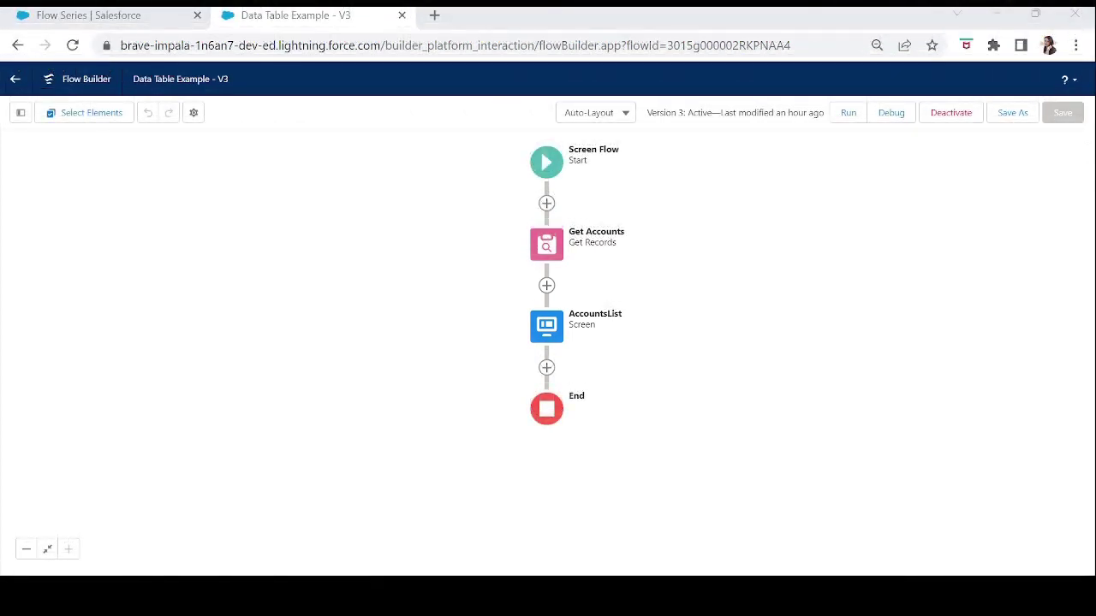
pyautogui.click(60, 15)
pyautogui.click(175, 50)
pyautogui.press('Return')
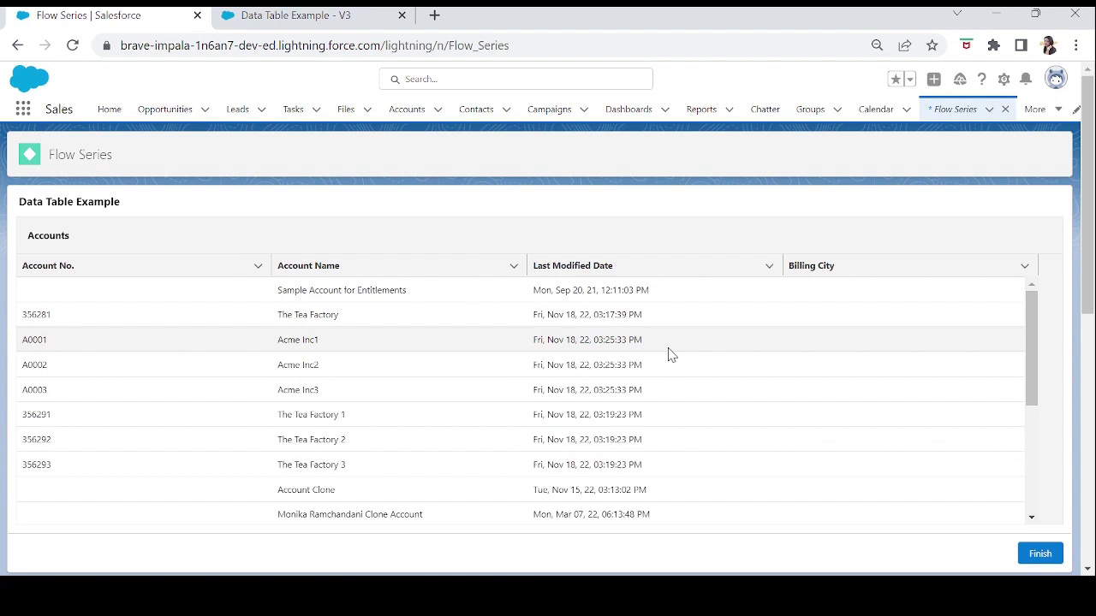
pyautogui.click(288, 16)
# - Set the Accounts data table's Row Selection Mode to Single and tick 'Require user to make a selection'
pyautogui.doubleClick(549, 328)
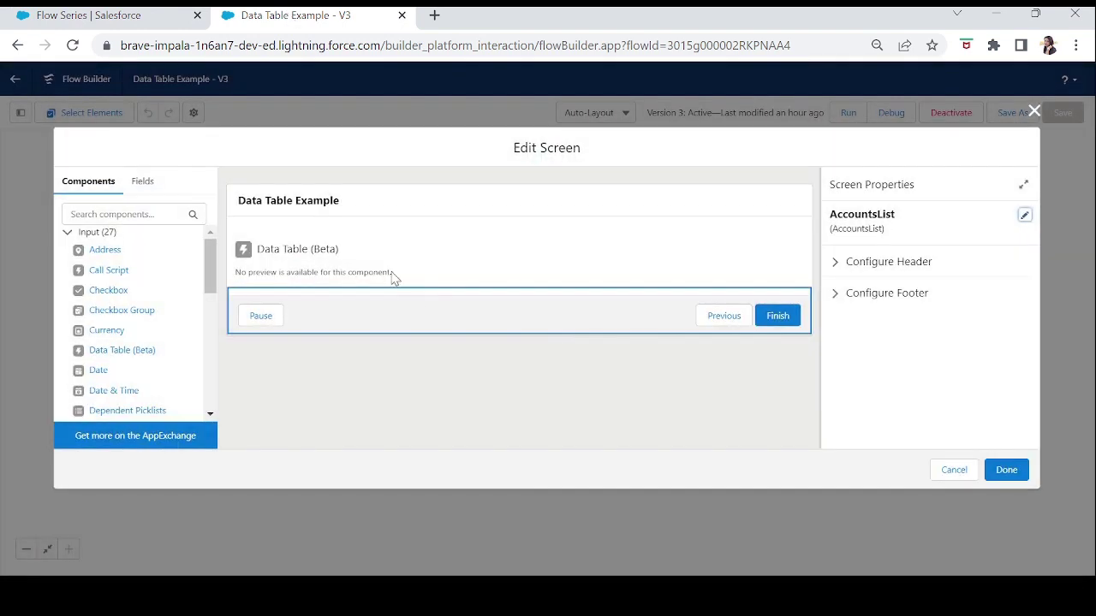
pyautogui.click(374, 258)
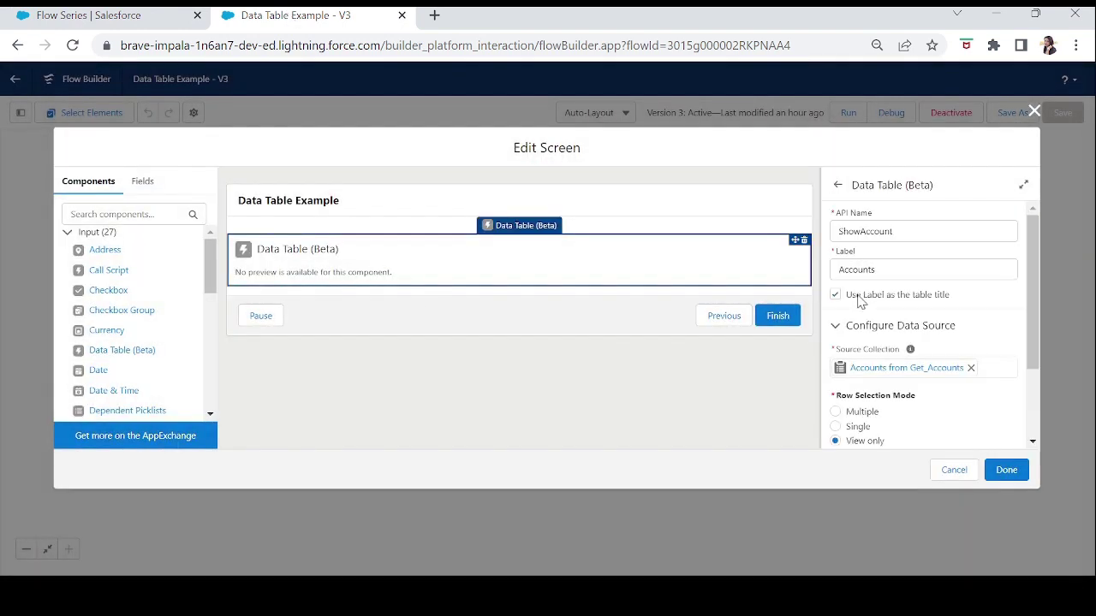
pyautogui.scroll(-3, 1035, 326)
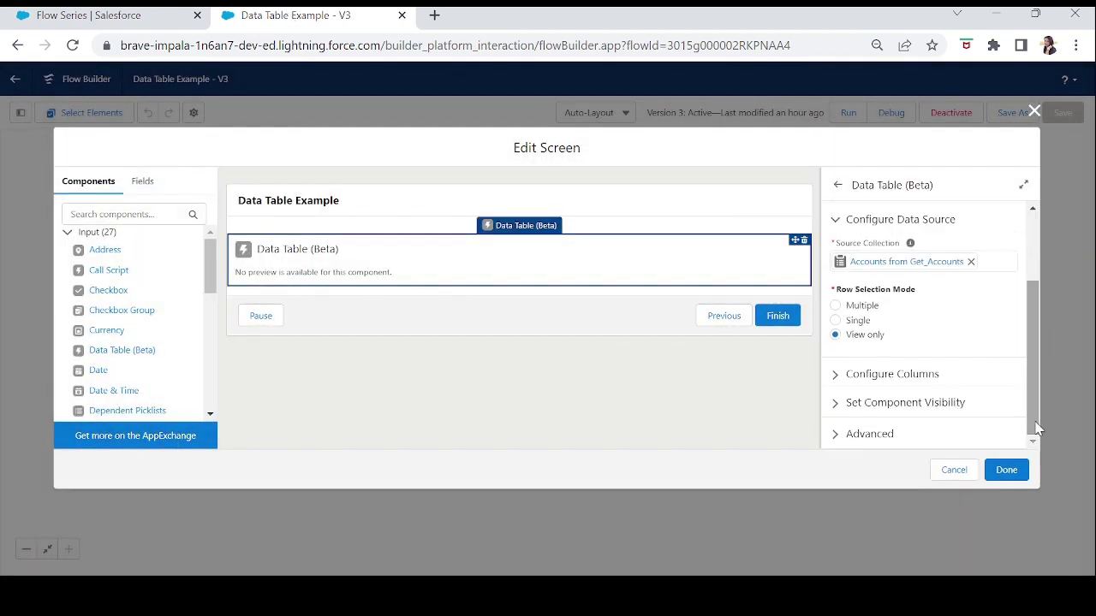
pyautogui.click(835, 321)
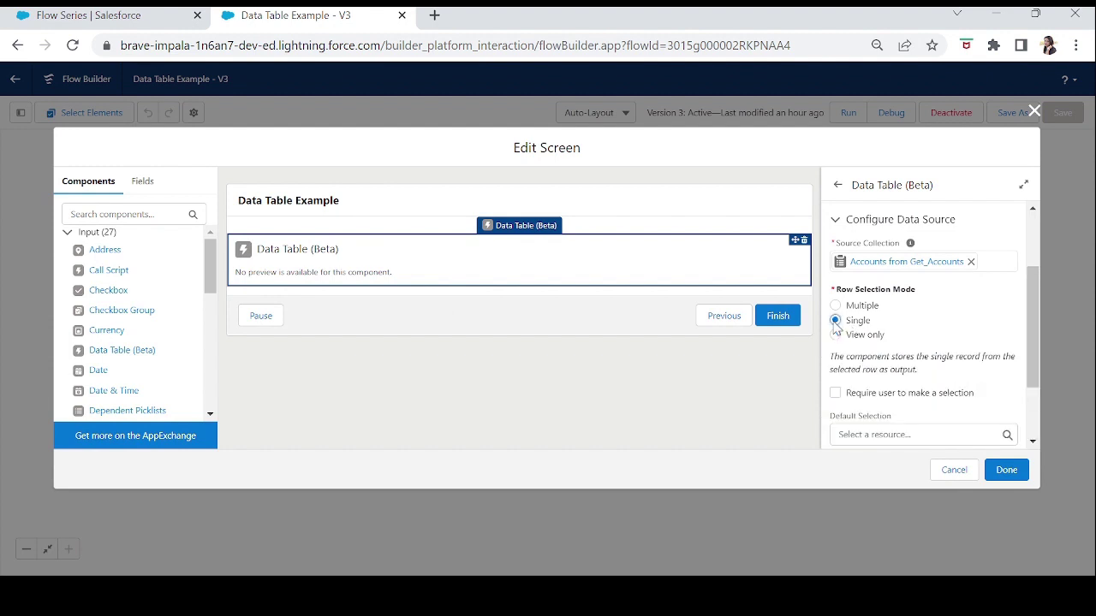
pyautogui.scroll(1, 976, 277)
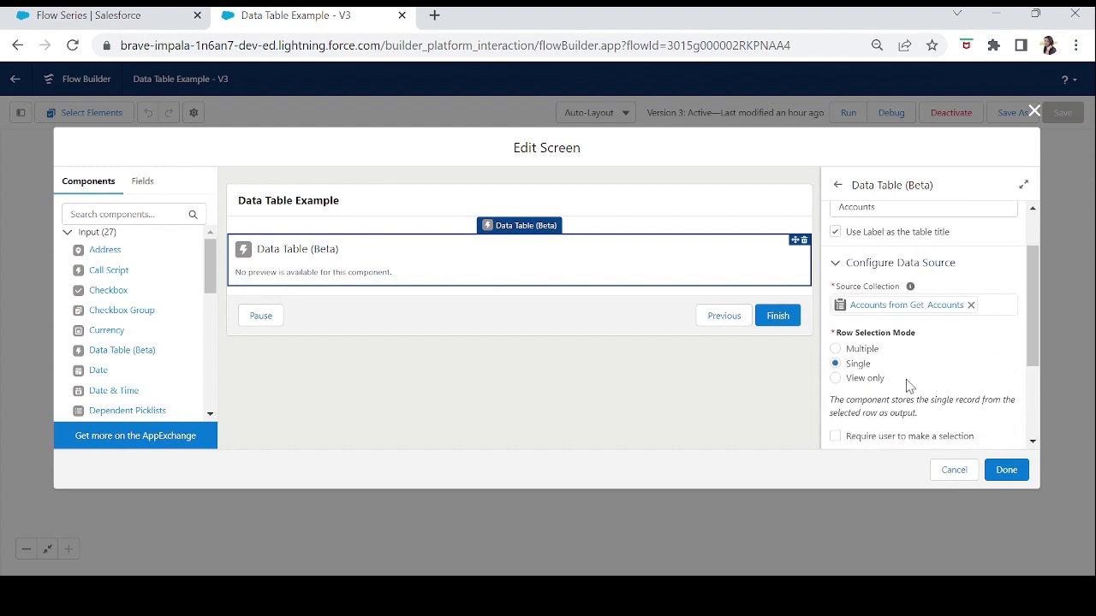
pyautogui.moveTo(1033, 331); pyautogui.dragTo(1034, 368)
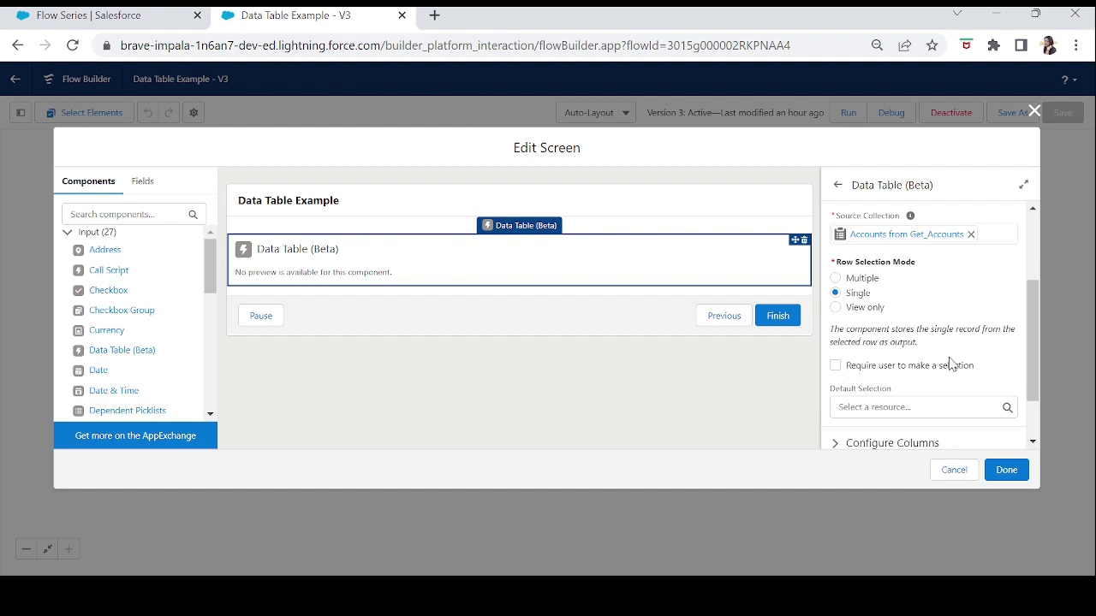
pyautogui.moveTo(1032, 359); pyautogui.dragTo(1032, 381)
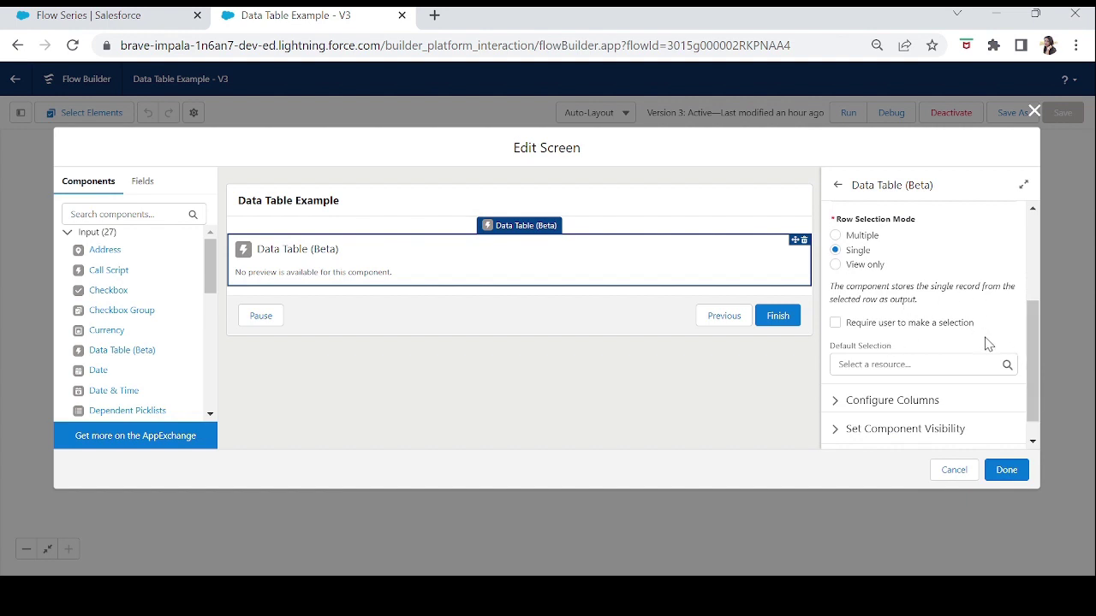
pyautogui.click(836, 325)
pyautogui.scroll(-1, 914, 319)
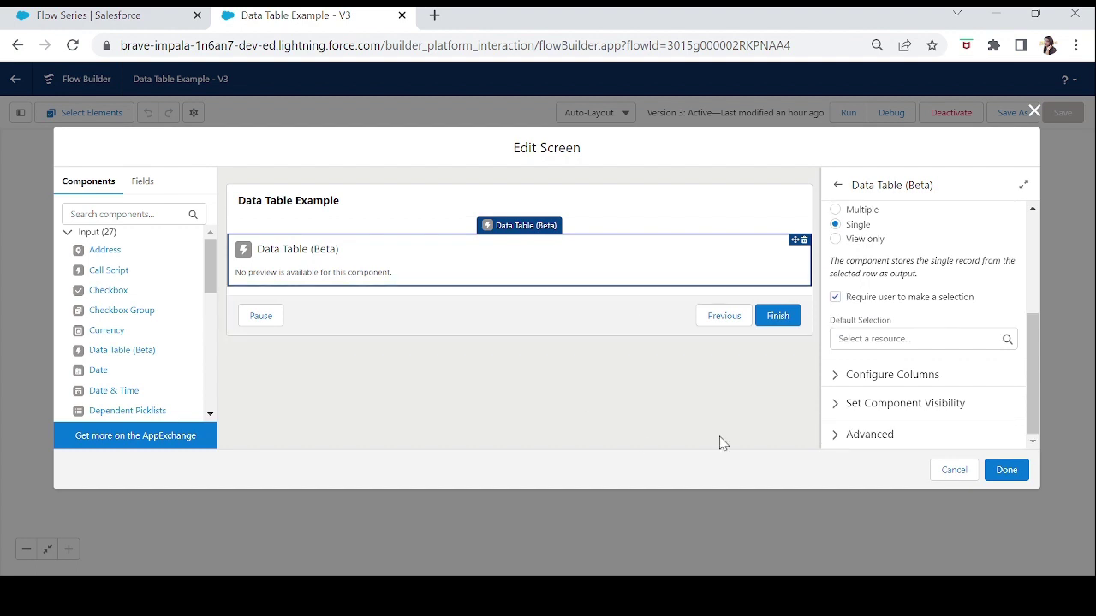
pyautogui.click(1008, 474)
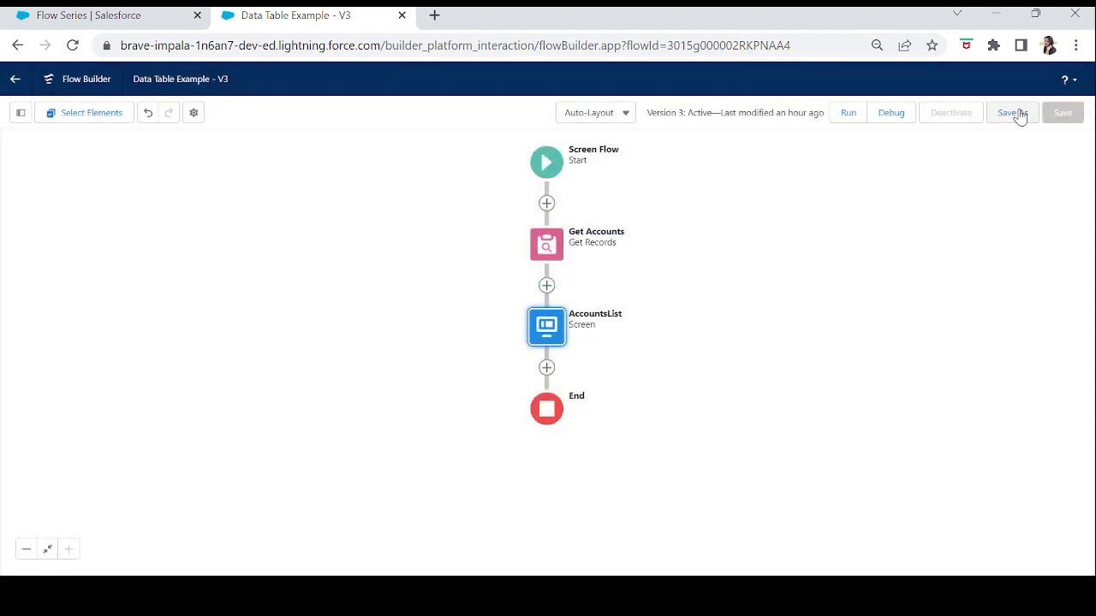
# - Save the flow as new version 4 and activate it
pyautogui.click(1017, 113)
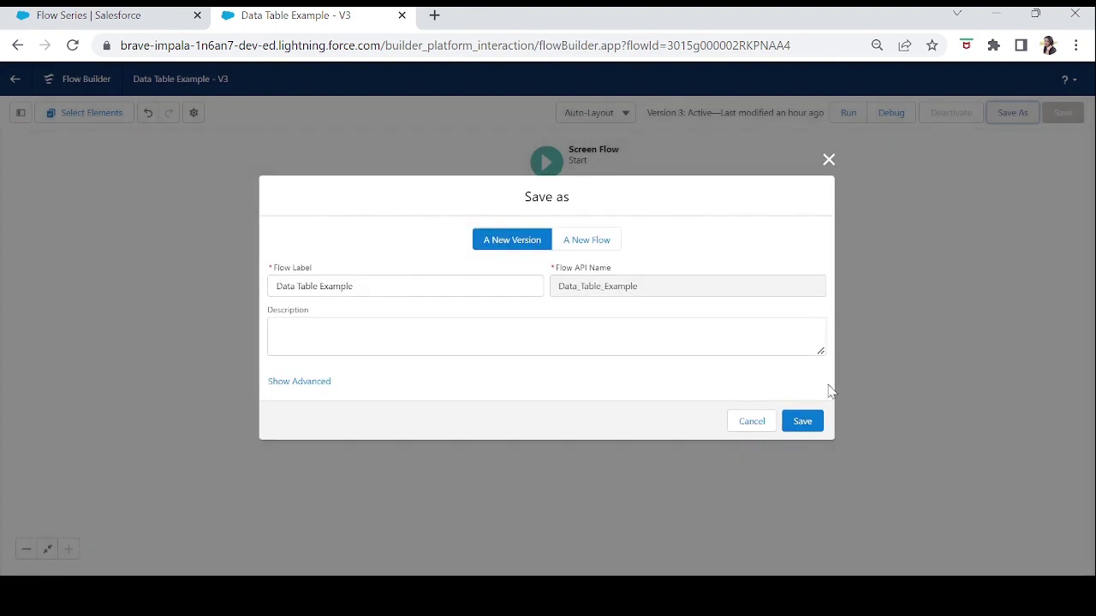
pyautogui.click(805, 421)
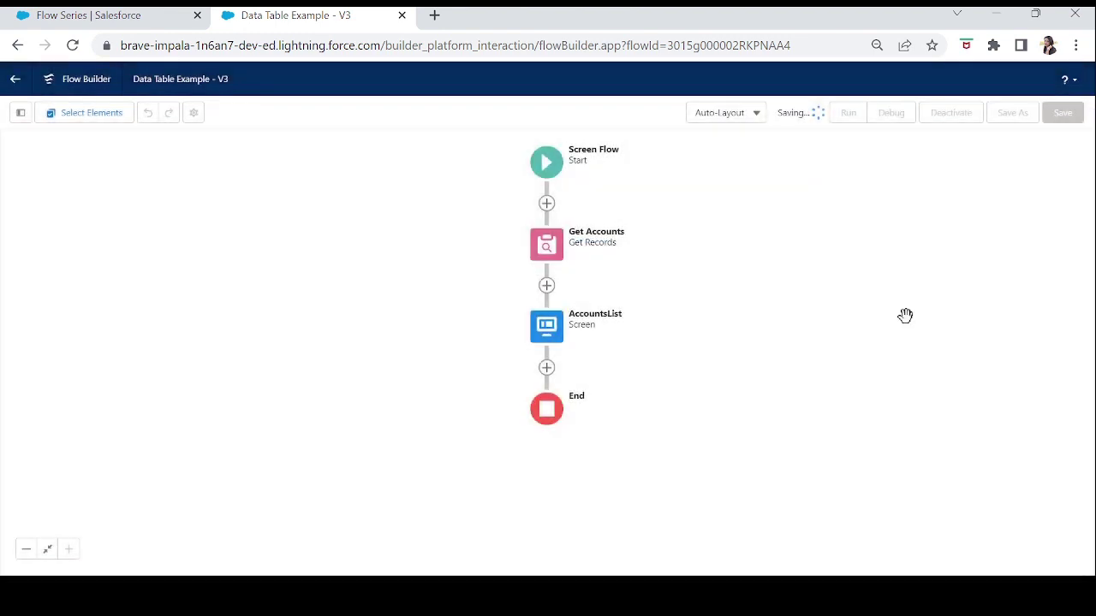
pyautogui.click(956, 113)
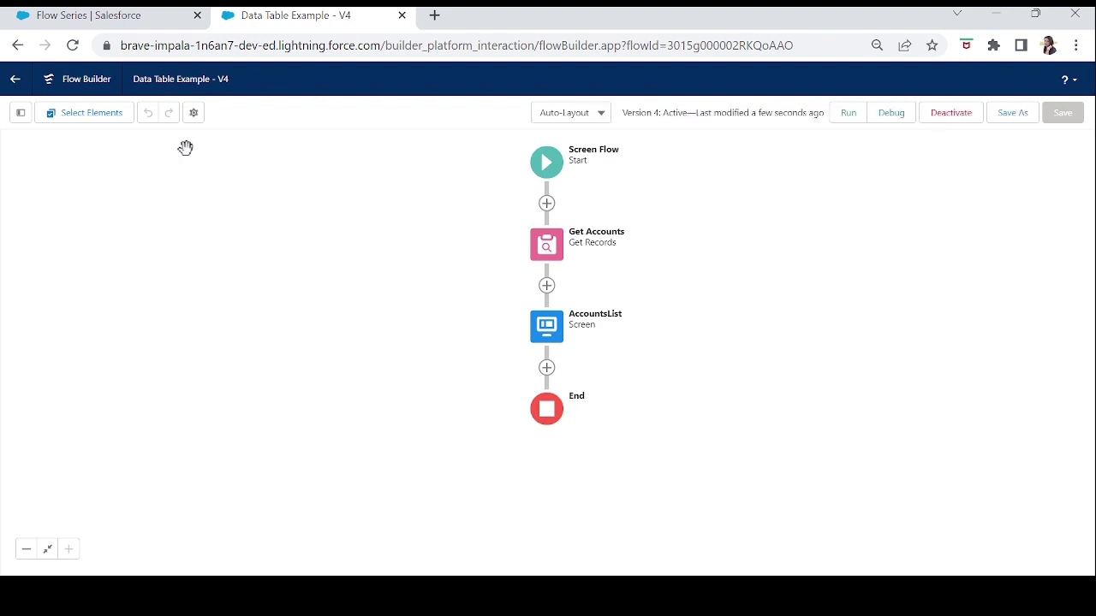
# - Reload the Flow Series page and pick The Tea Factory, Acme Inc1, then Acme Inc2 rows
pyautogui.click(163, 15)
pyautogui.click(203, 41)
pyautogui.press('Return')
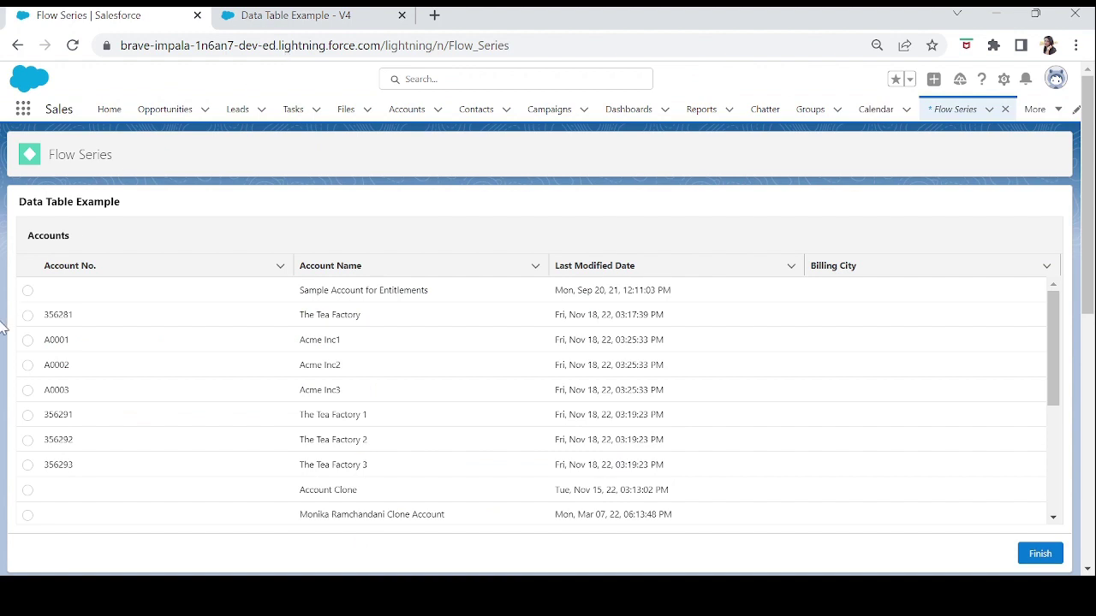
pyautogui.click(28, 316)
pyautogui.click(28, 341)
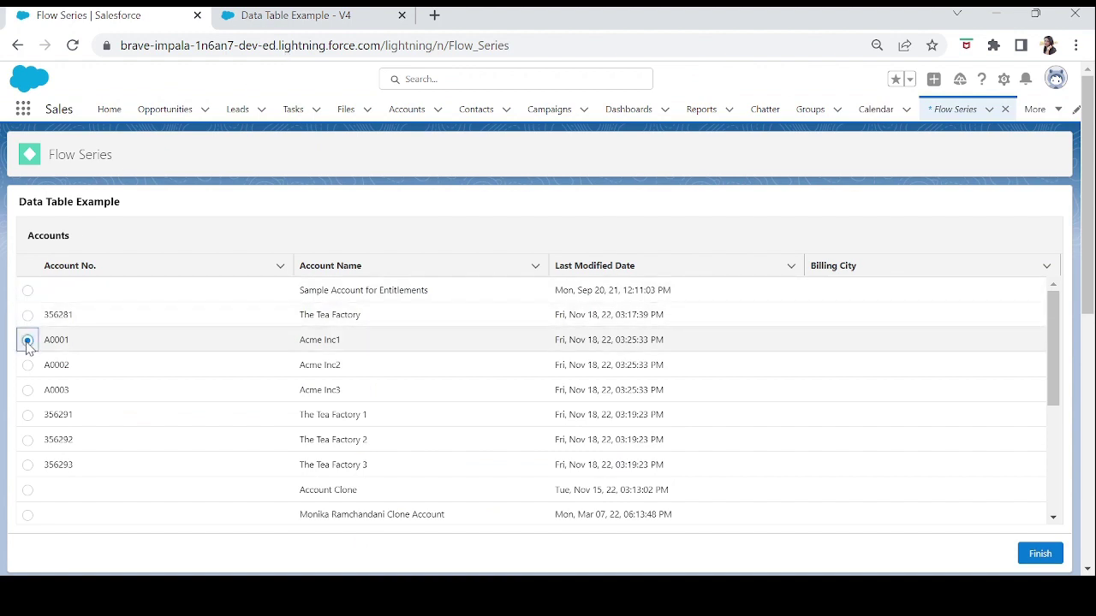
pyautogui.click(27, 365)
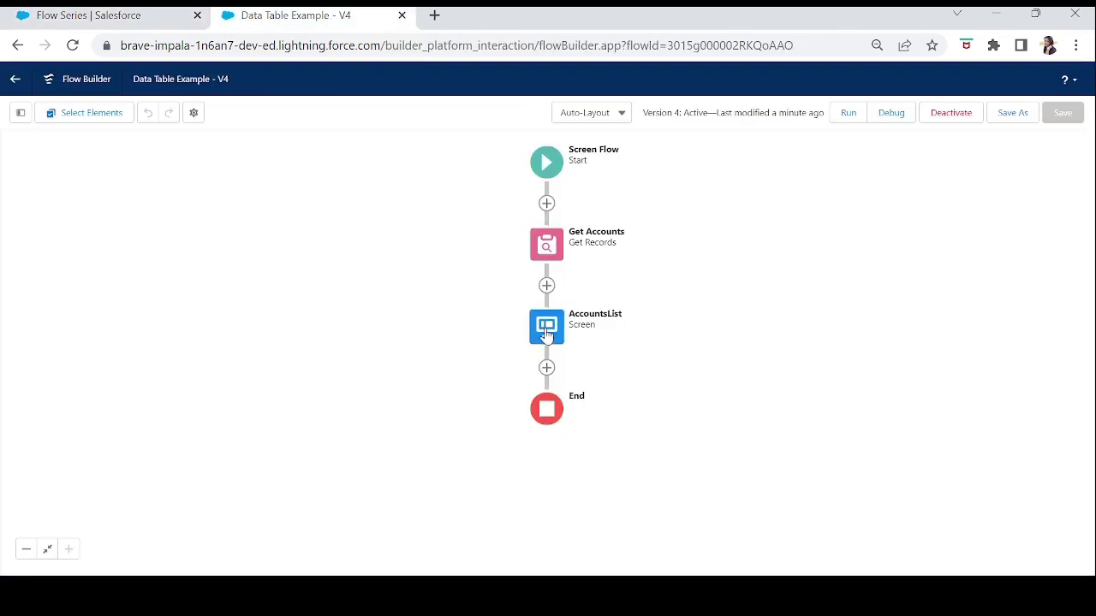
# - Switch the Accounts data table to Multiple row selection with minimum 1 and maximum 5 rows
pyautogui.click(546, 325)
pyautogui.click(545, 475)
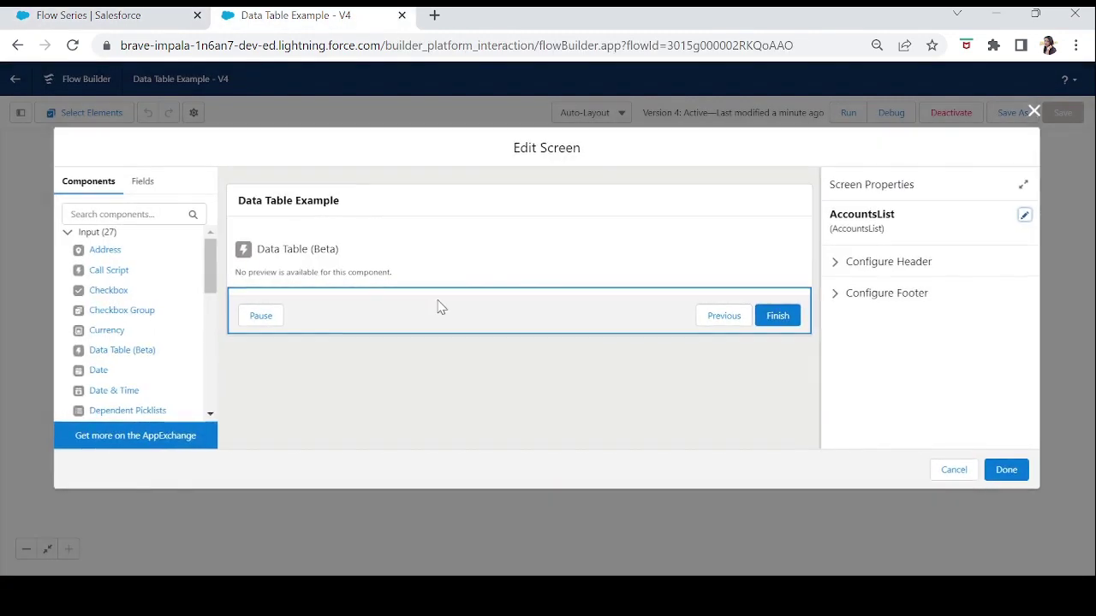
pyautogui.click(357, 255)
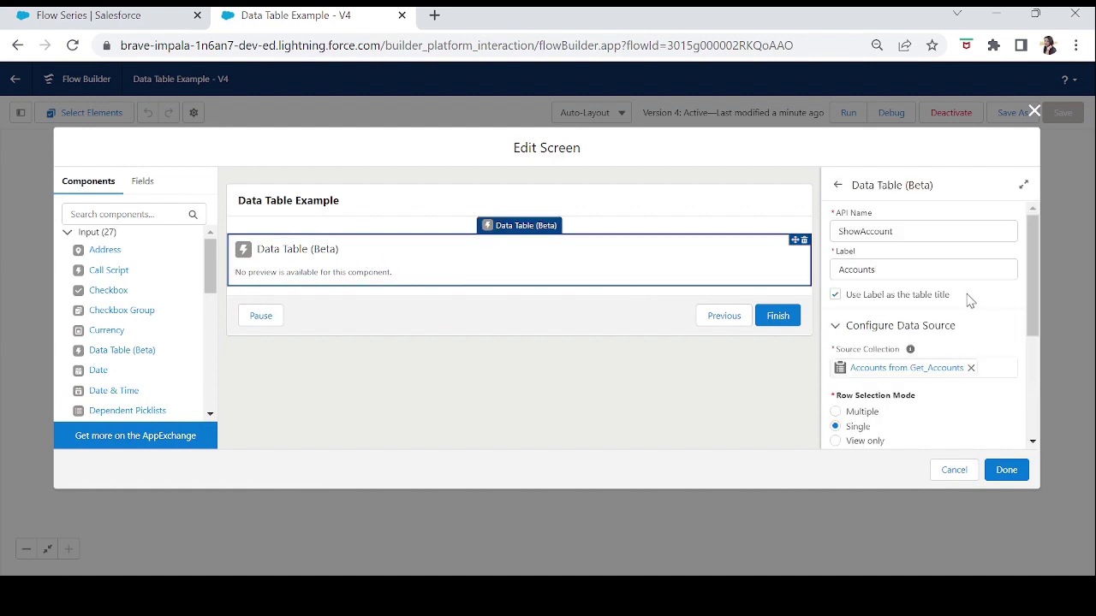
pyautogui.click(835, 411)
pyautogui.scroll(-3, 1034, 342)
pyautogui.moveTo(1035, 363); pyautogui.dragTo(1035, 399)
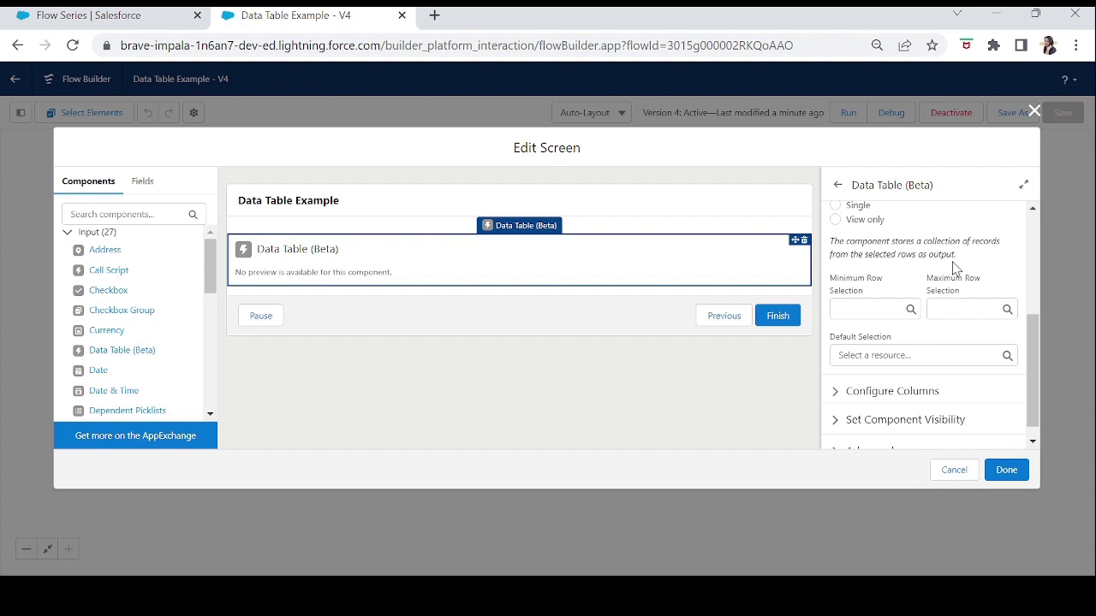
pyautogui.click(870, 314)
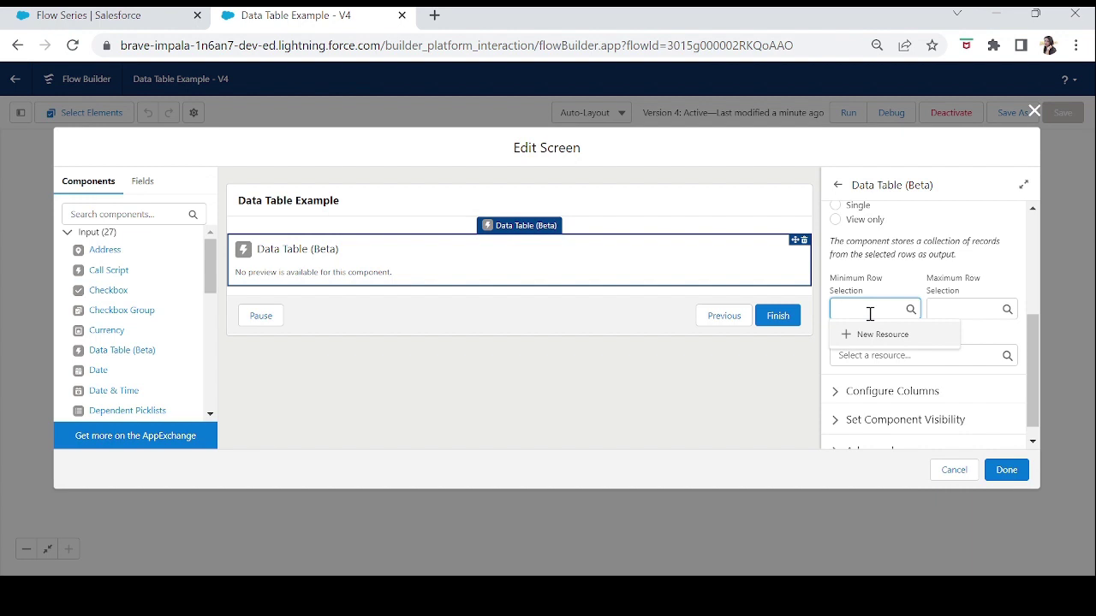
pyautogui.write('1')
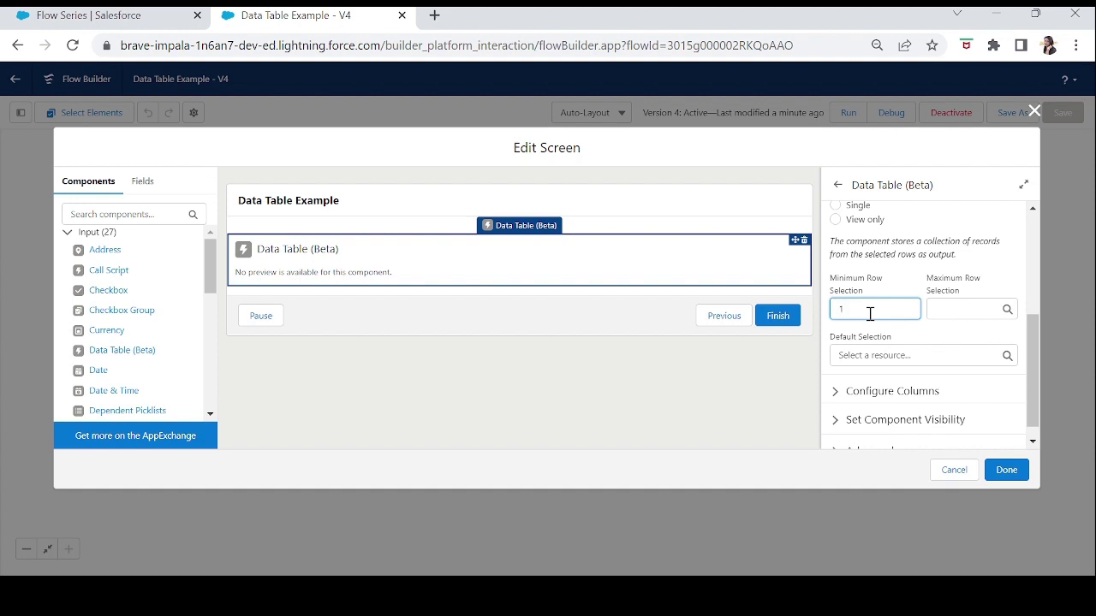
pyautogui.click(950, 315)
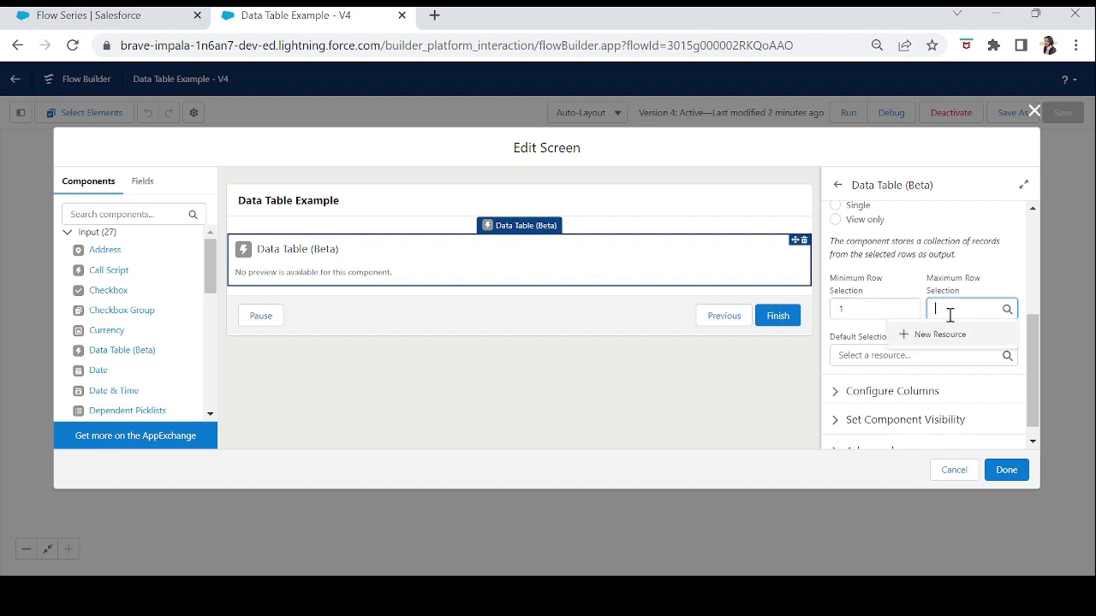
pyautogui.write('5')
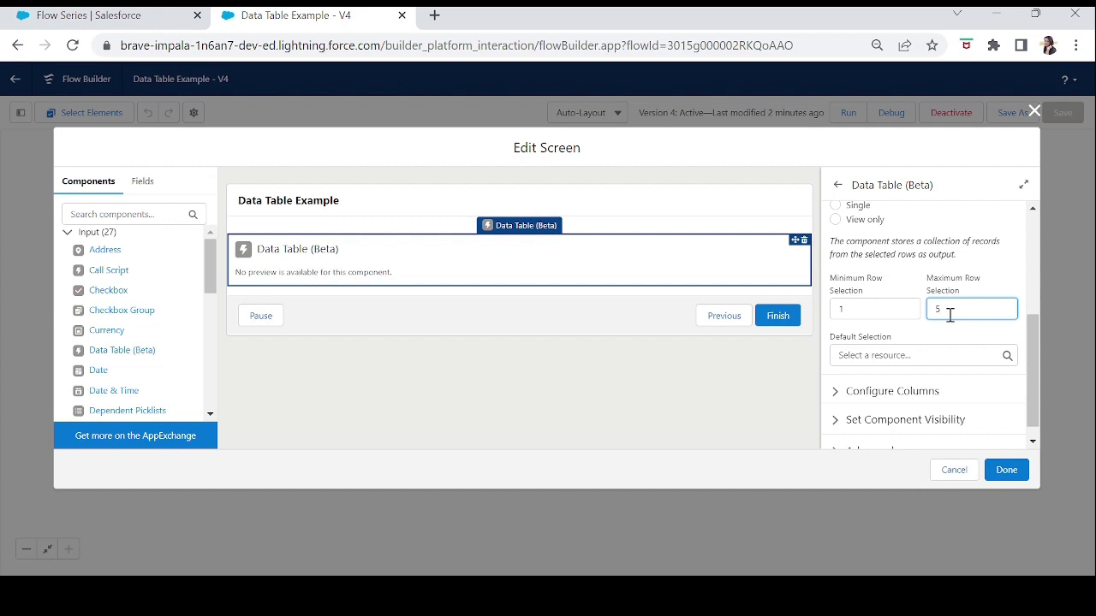
pyautogui.moveTo(1032, 371); pyautogui.dragTo(1002, 420)
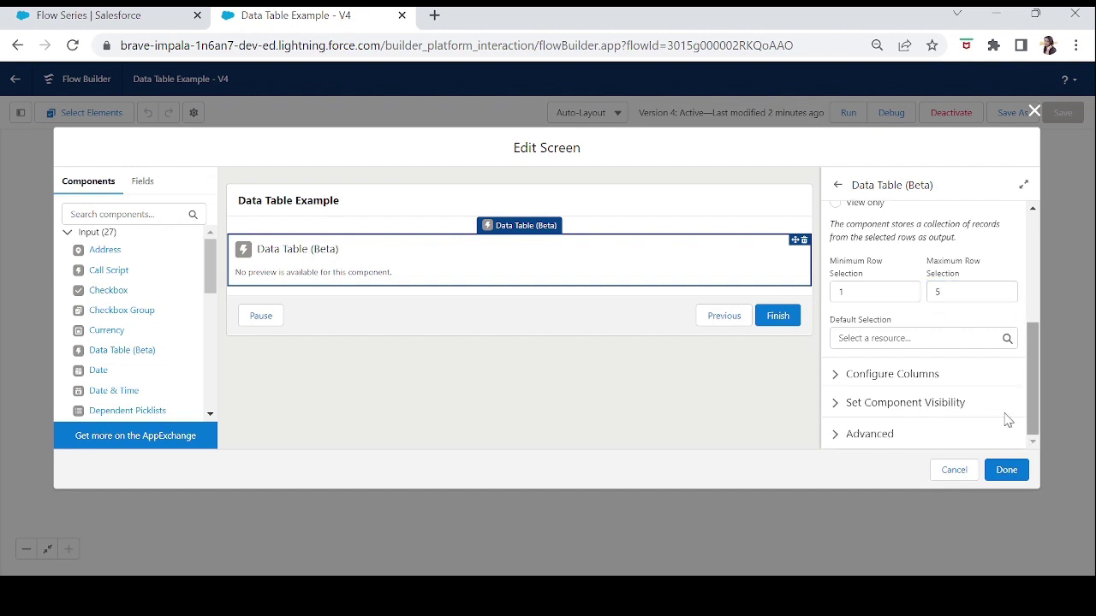
pyautogui.click(1007, 470)
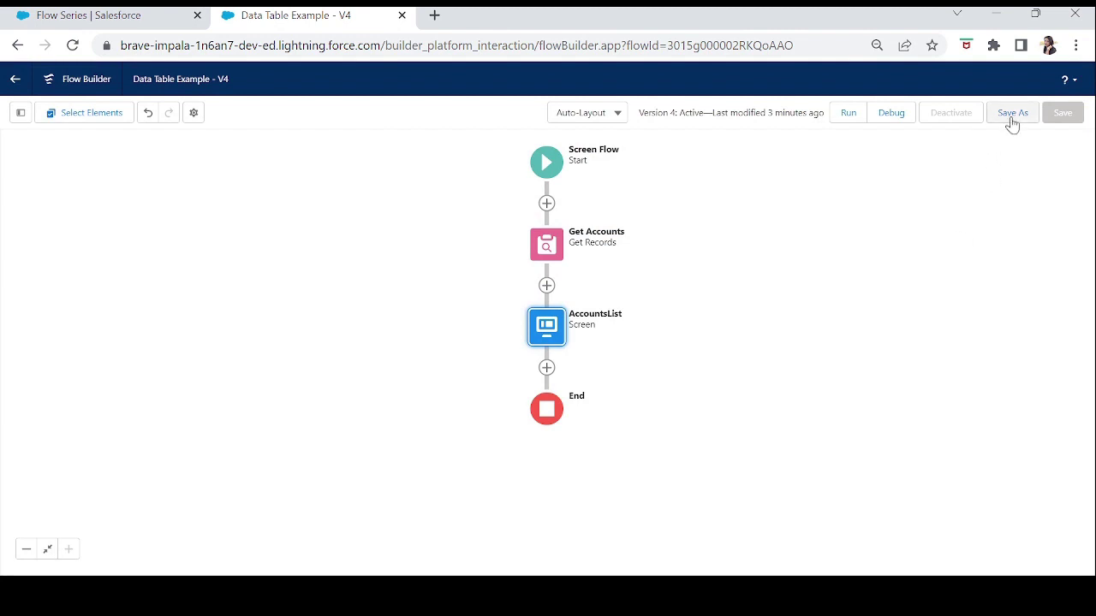
# - Save the flow as new version 5 and activate it
pyautogui.click(1011, 118)
pyautogui.click(795, 419)
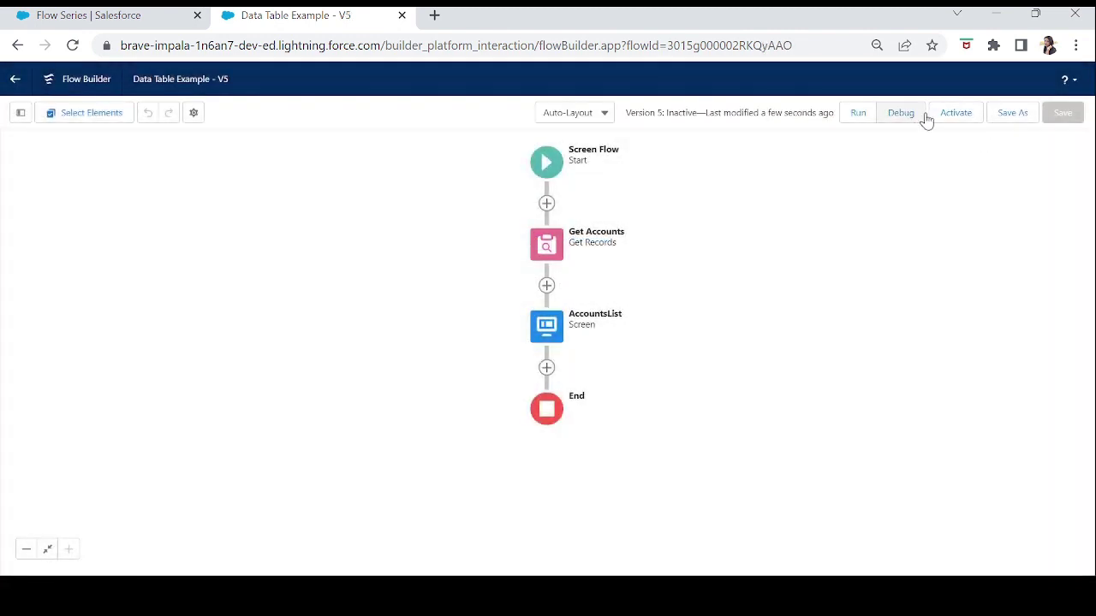
pyautogui.click(952, 112)
# - Reload the Flow Series page and tick five account rows in the running table
pyautogui.click(103, 16)
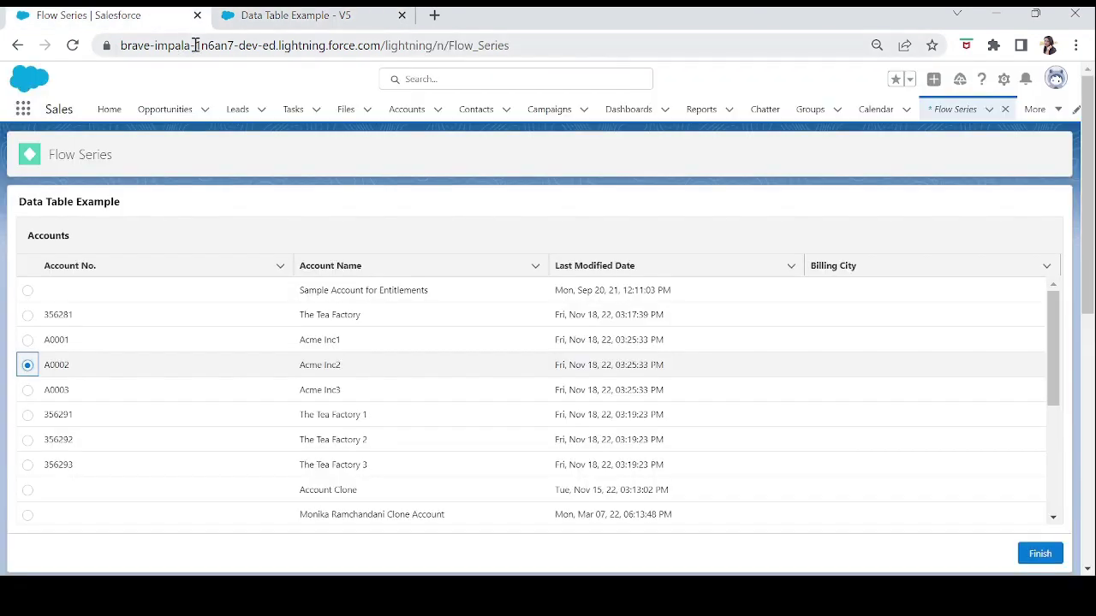
pyautogui.press('F5')
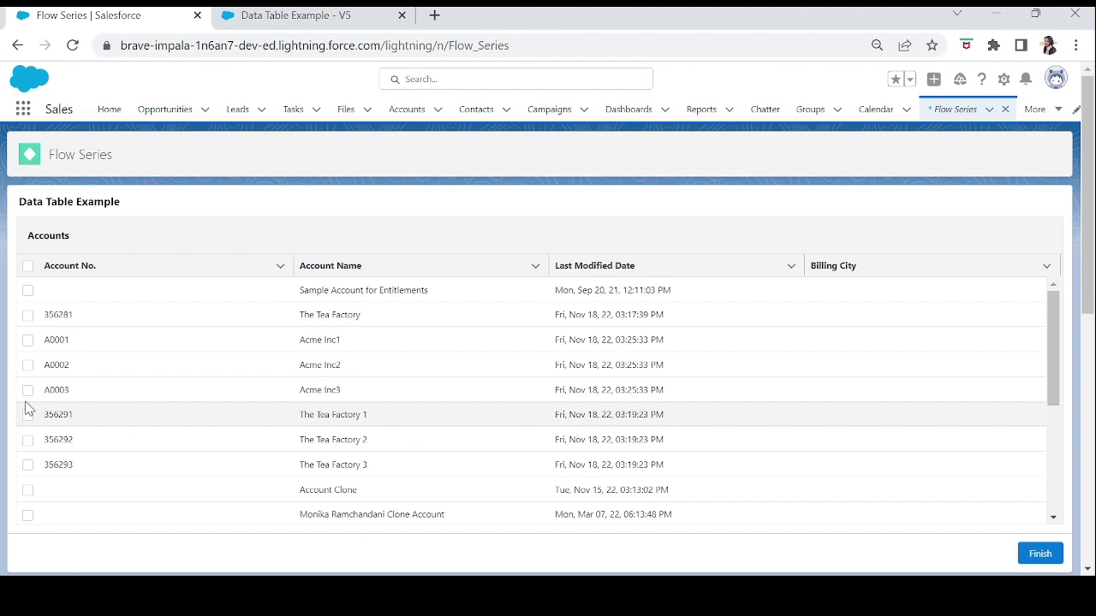
pyautogui.click(28, 316)
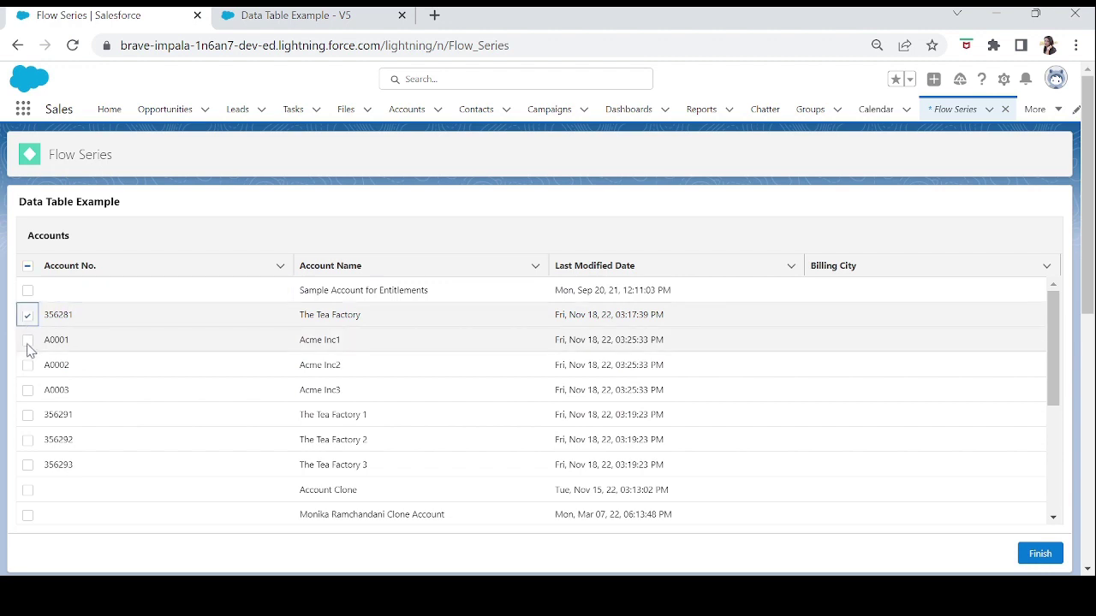
pyautogui.click(27, 341)
pyautogui.click(27, 365)
pyautogui.click(28, 392)
pyautogui.click(28, 415)
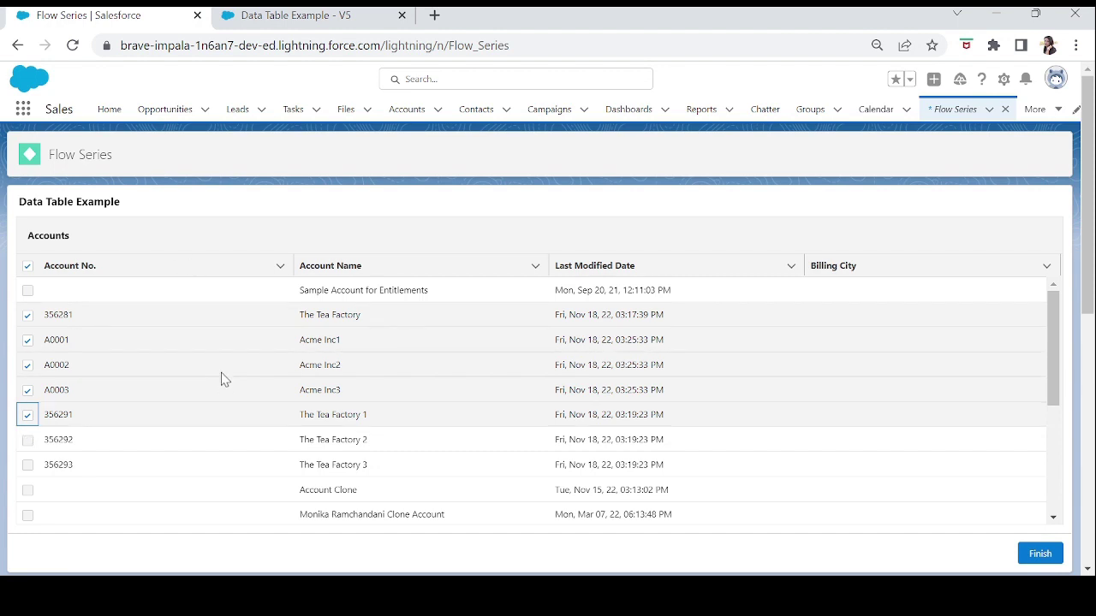
pyautogui.click(325, 28)
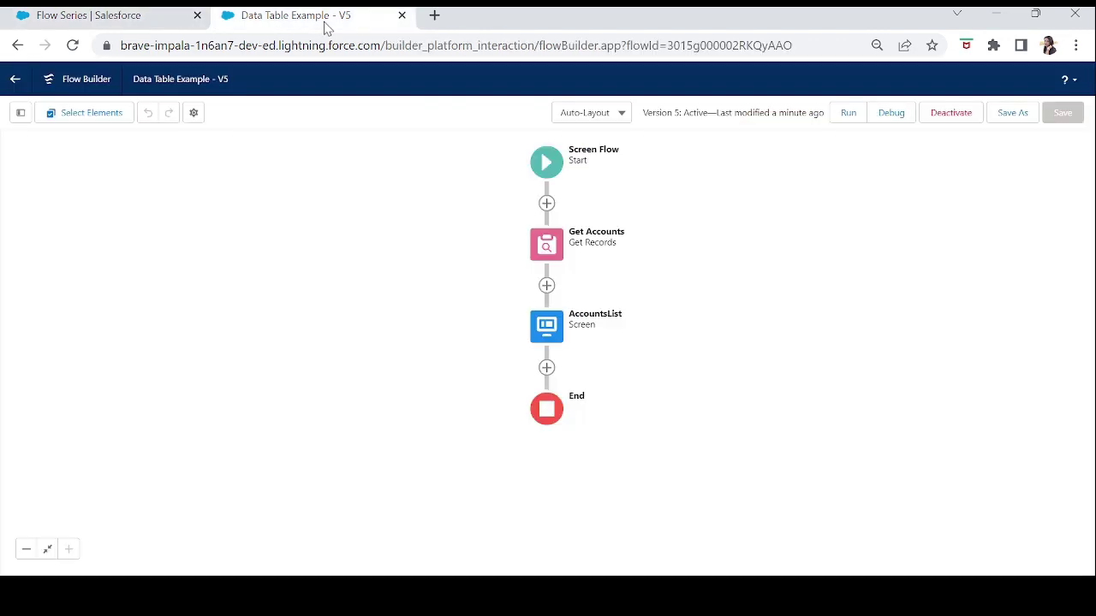
# - Turn on Manually assign variables in the data table's Advanced settings and review the output variable choices
pyautogui.doubleClick(546, 325)
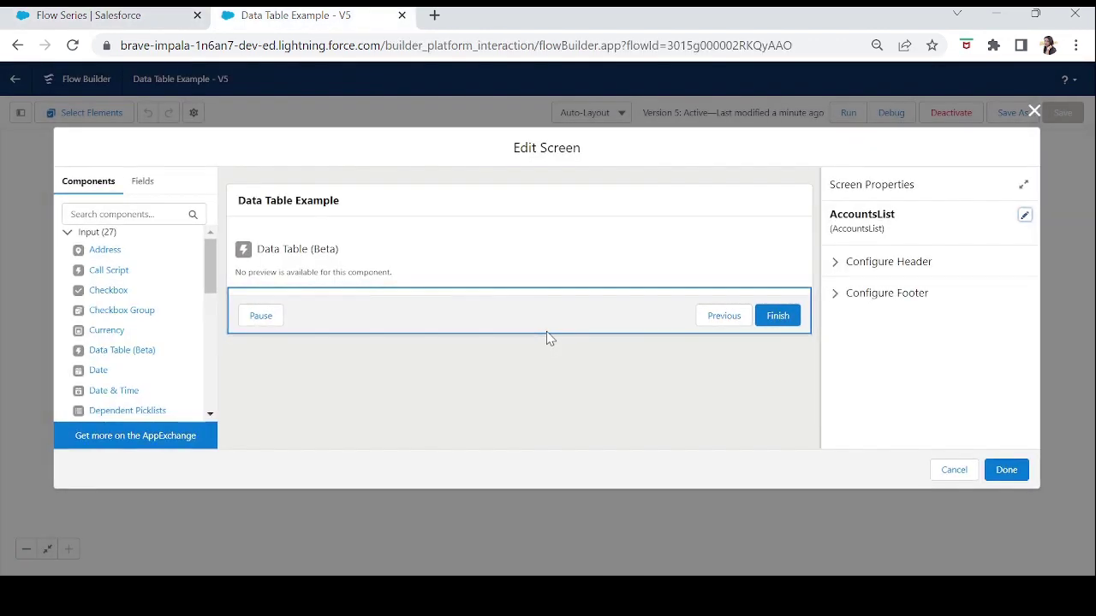
pyautogui.click(436, 267)
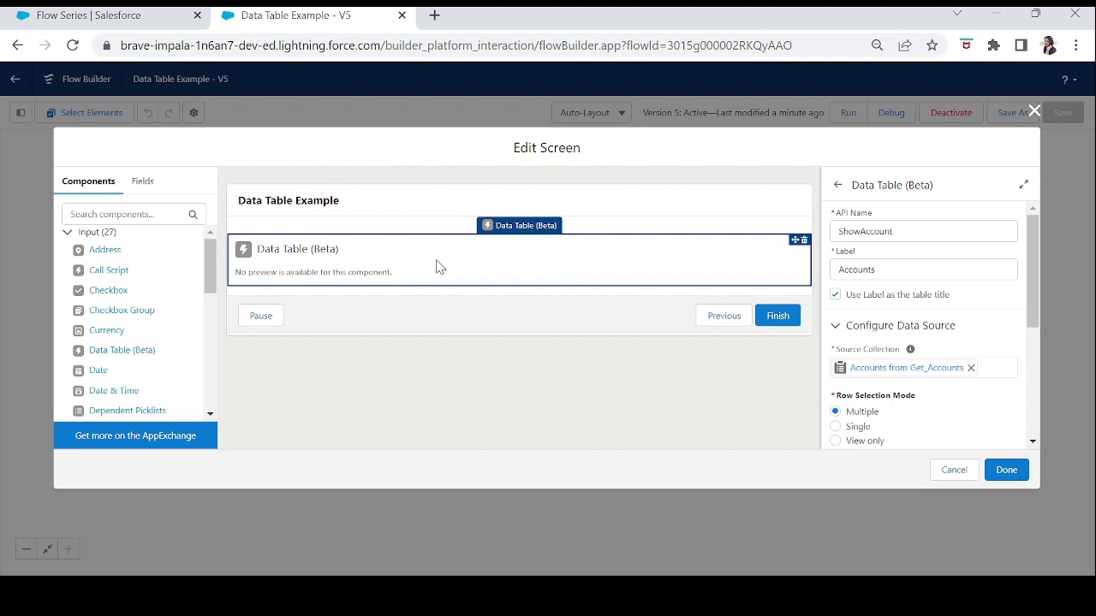
pyautogui.scroll(-1, 1031, 265)
pyautogui.moveTo(1032, 264); pyautogui.dragTo(1044, 400)
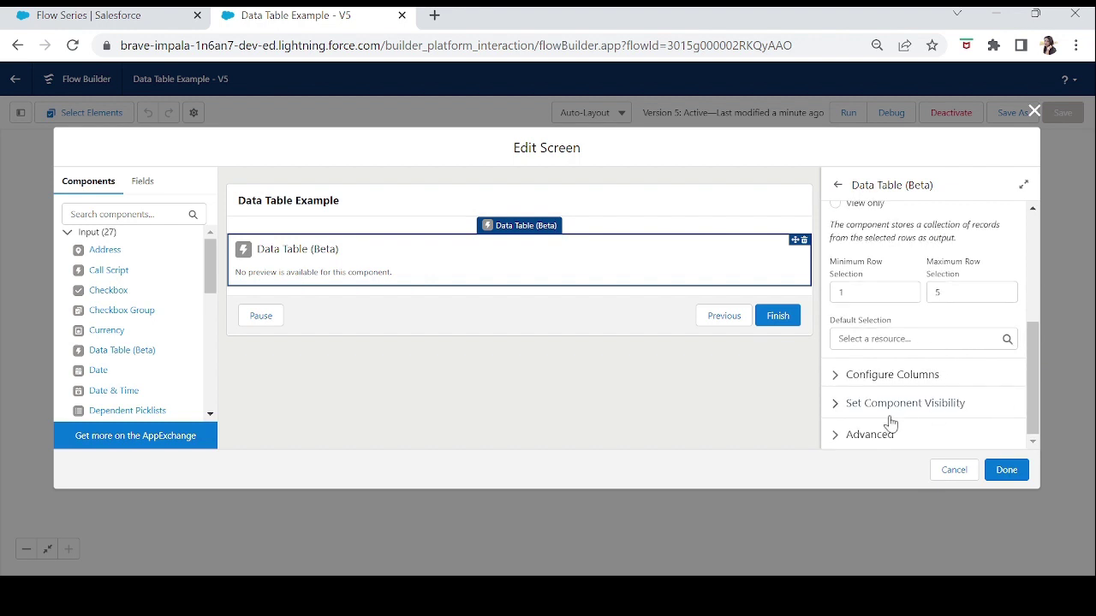
pyautogui.click(837, 442)
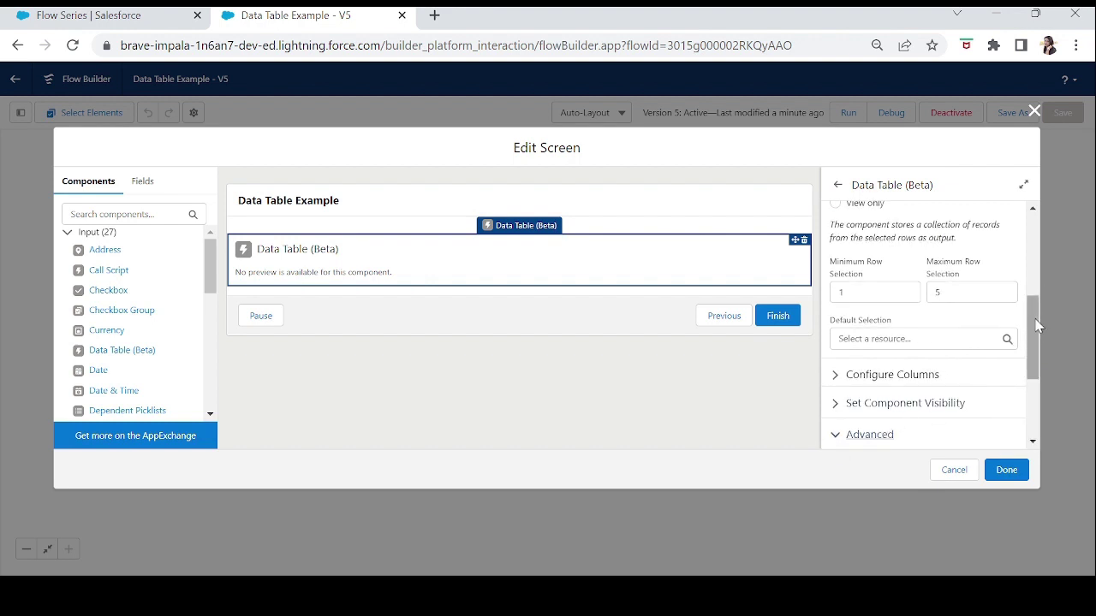
pyautogui.moveTo(1039, 322); pyautogui.dragTo(1042, 378)
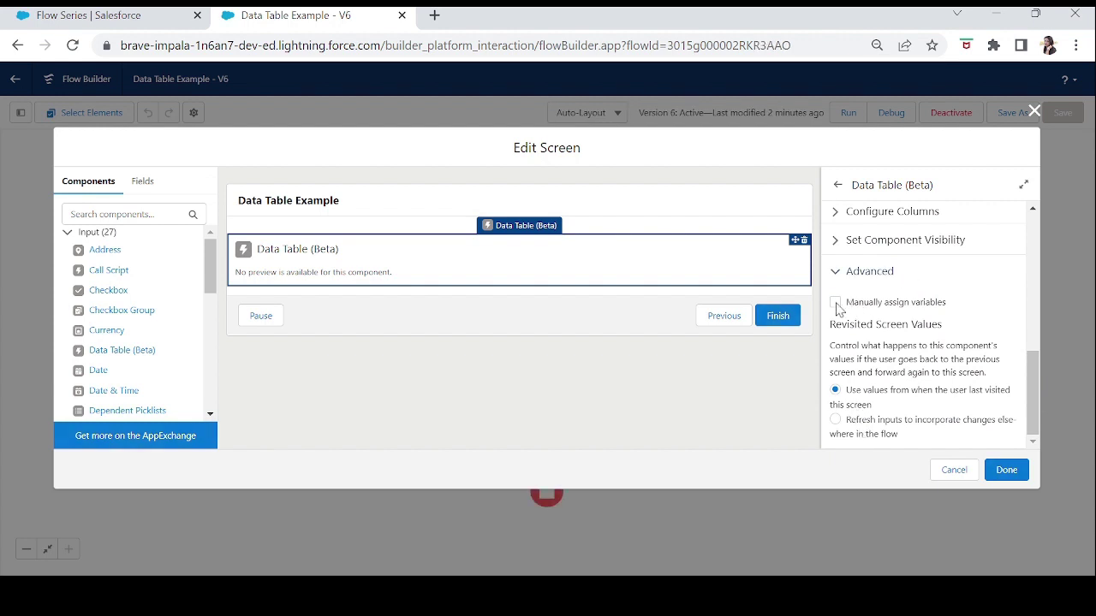
pyautogui.click(835, 303)
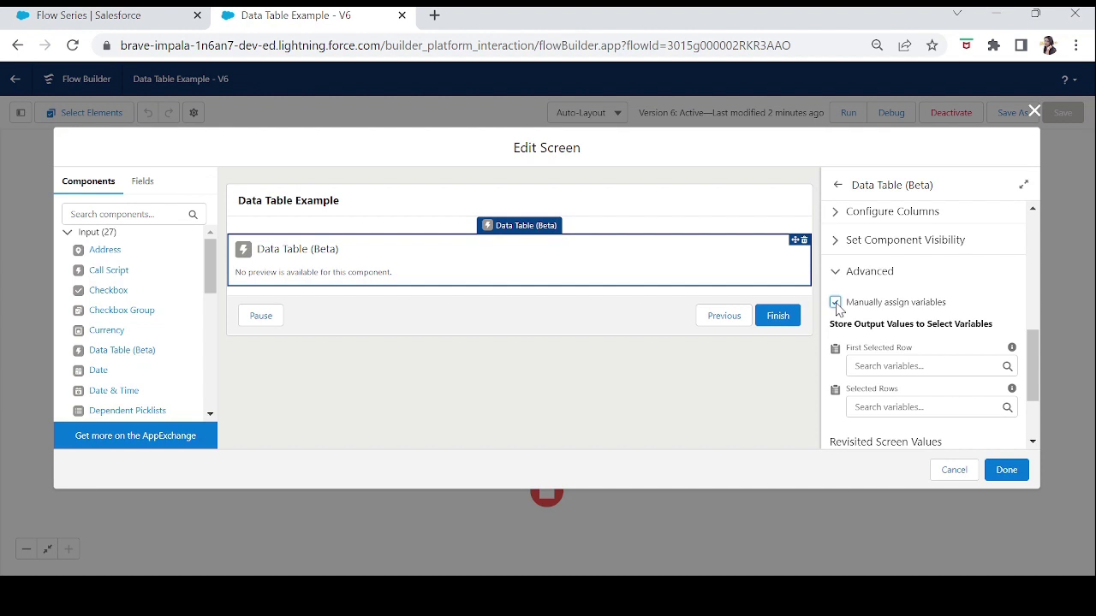
pyautogui.click(863, 366)
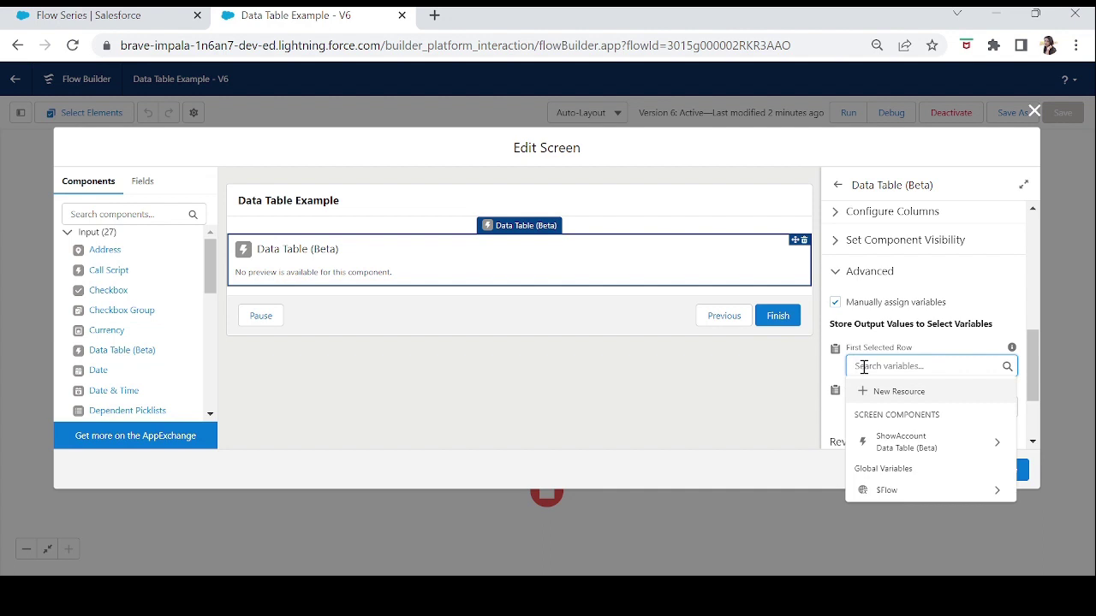
pyautogui.click(826, 378)
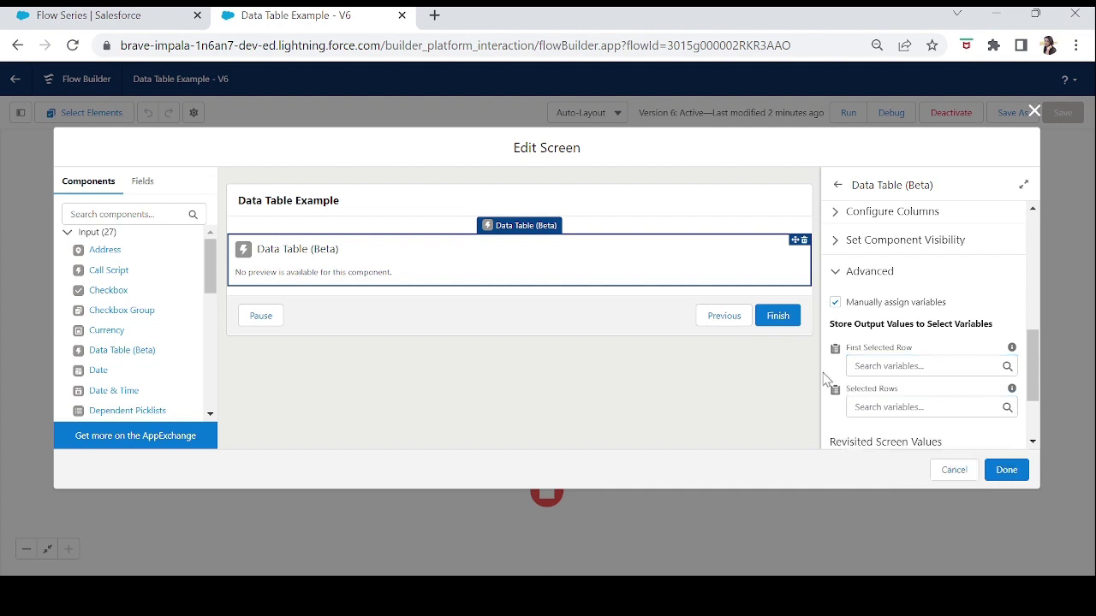
pyautogui.click(874, 406)
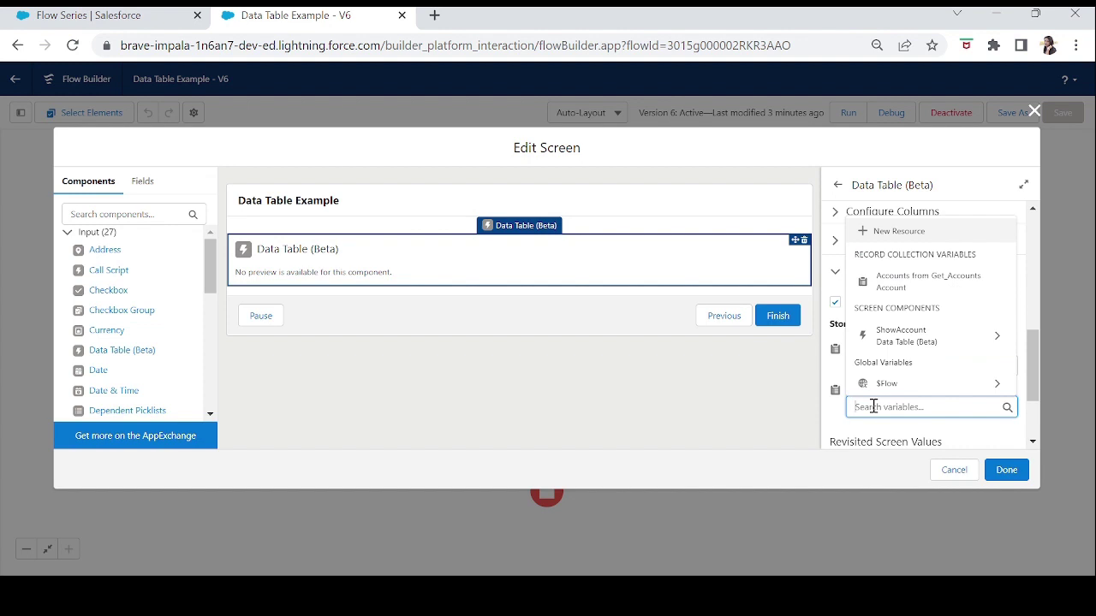
# - Start a new variable resource named FirstRow for the First Selected Row output
pyautogui.click(836, 371)
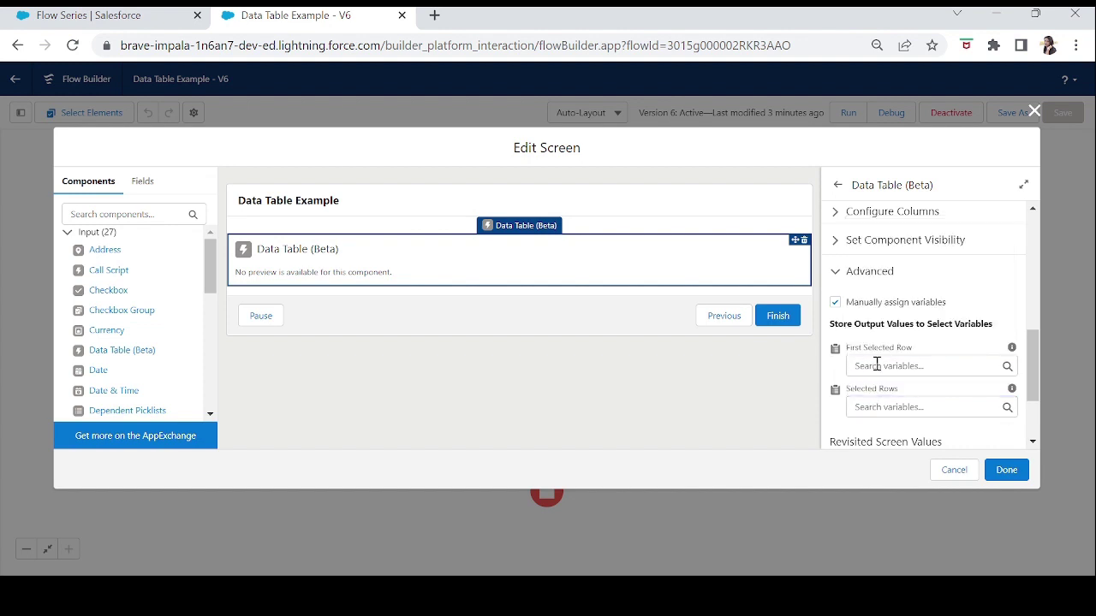
pyautogui.click(903, 365)
pyautogui.click(897, 391)
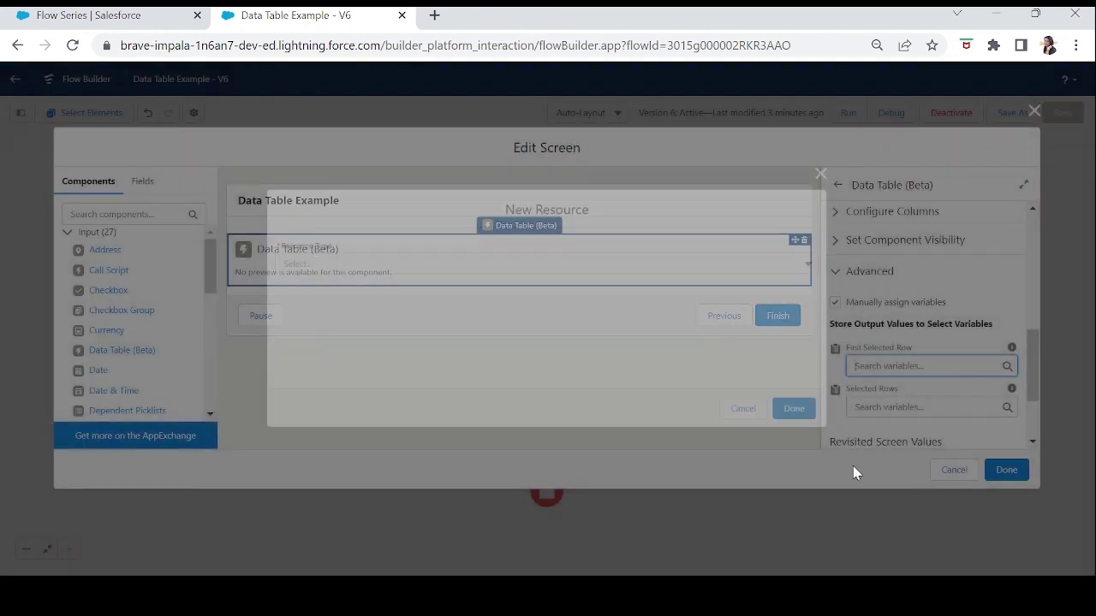
pyautogui.click(336, 262)
pyautogui.click(327, 286)
pyautogui.click(311, 288)
pyautogui.write('First')
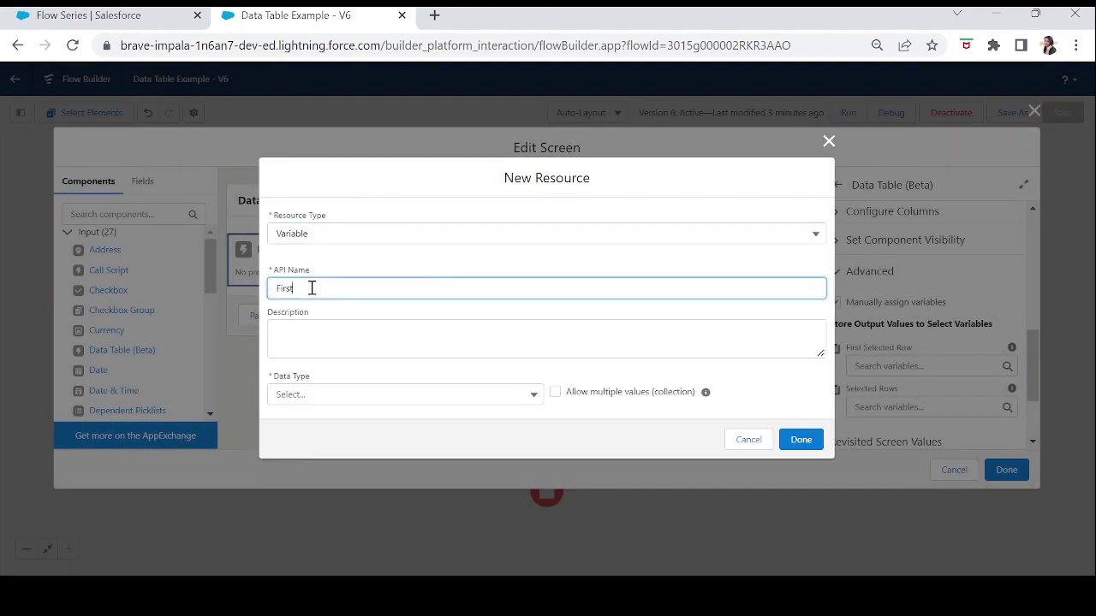
pyautogui.write('Row')
pyautogui.press('Tab')
# - Make FirstRow an Account record variable available for input and output, and assign it
pyautogui.click(295, 399)
pyautogui.click(329, 239)
pyautogui.click(325, 392)
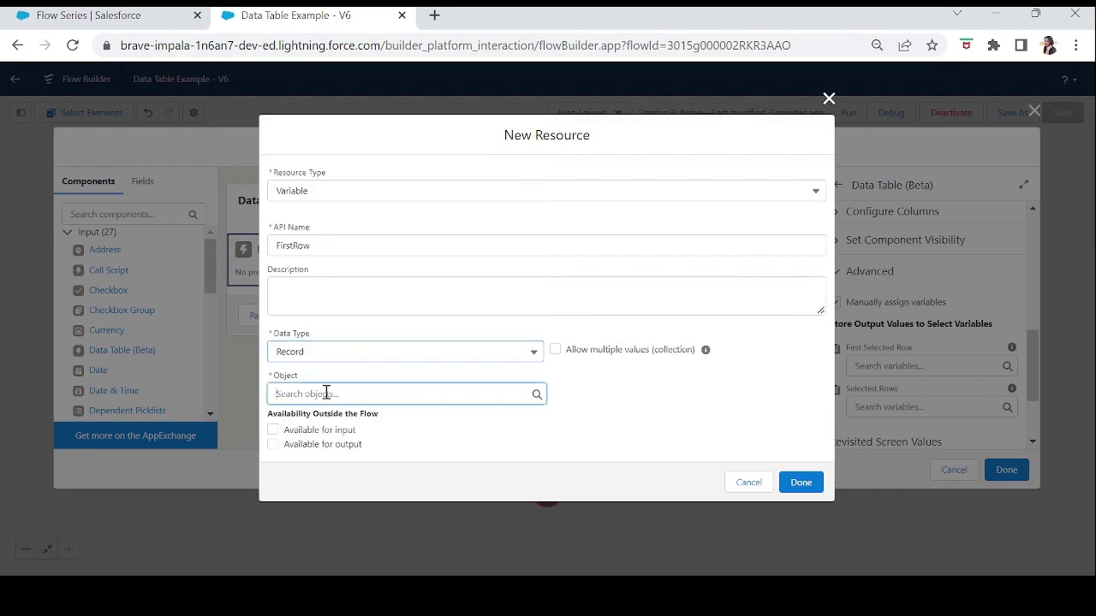
pyautogui.write('acc')
pyautogui.click(325, 299)
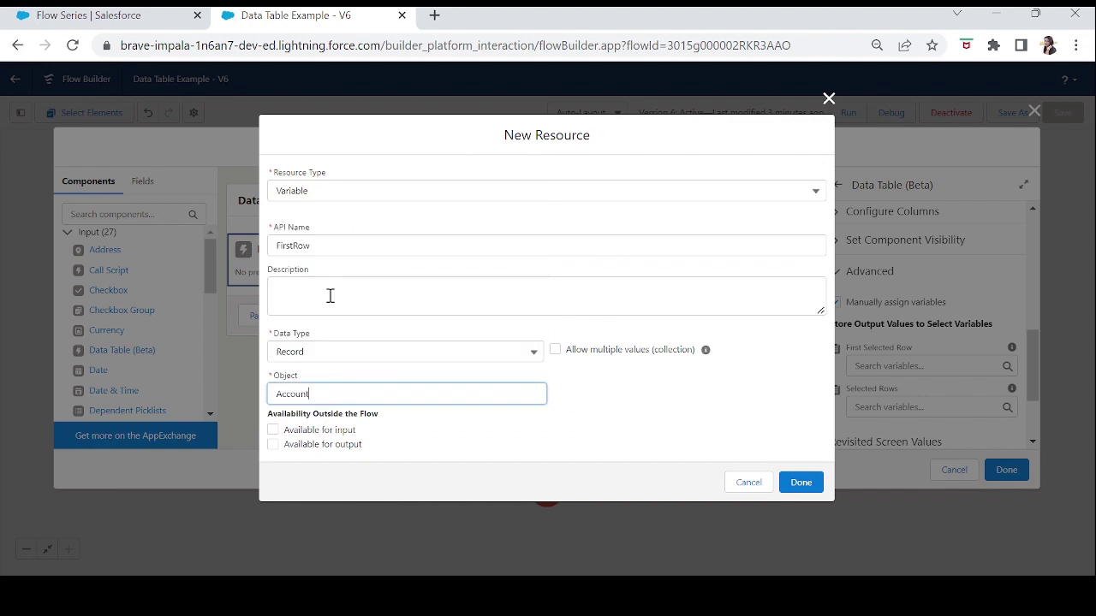
pyautogui.click(272, 430)
pyautogui.click(273, 445)
pyautogui.click(800, 482)
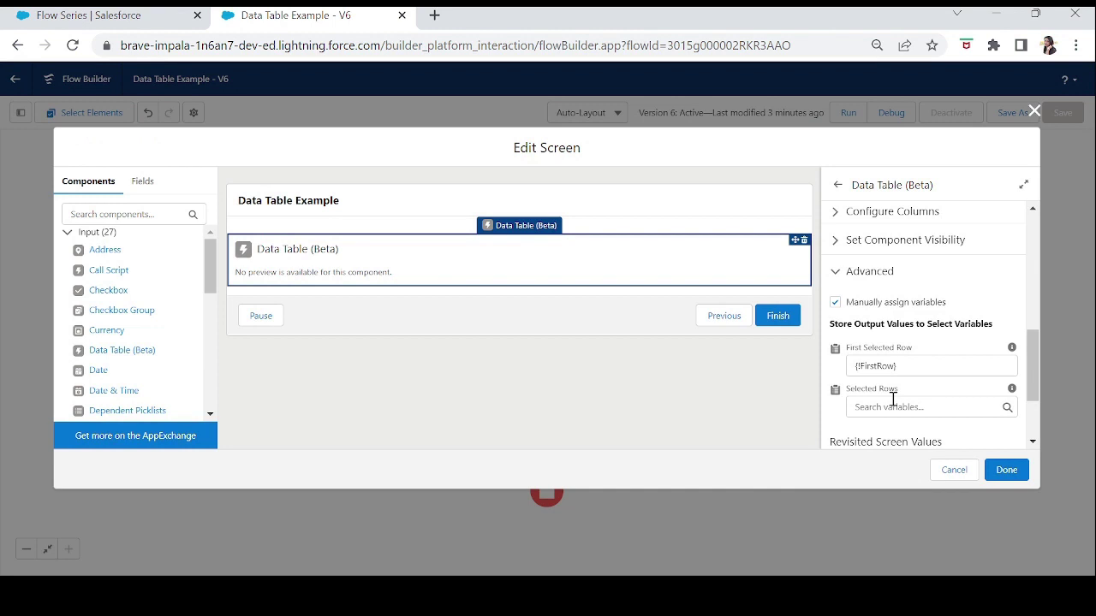
# - Start a new variable resource named SelectedRows for the Selected Rows output
pyautogui.click(892, 404)
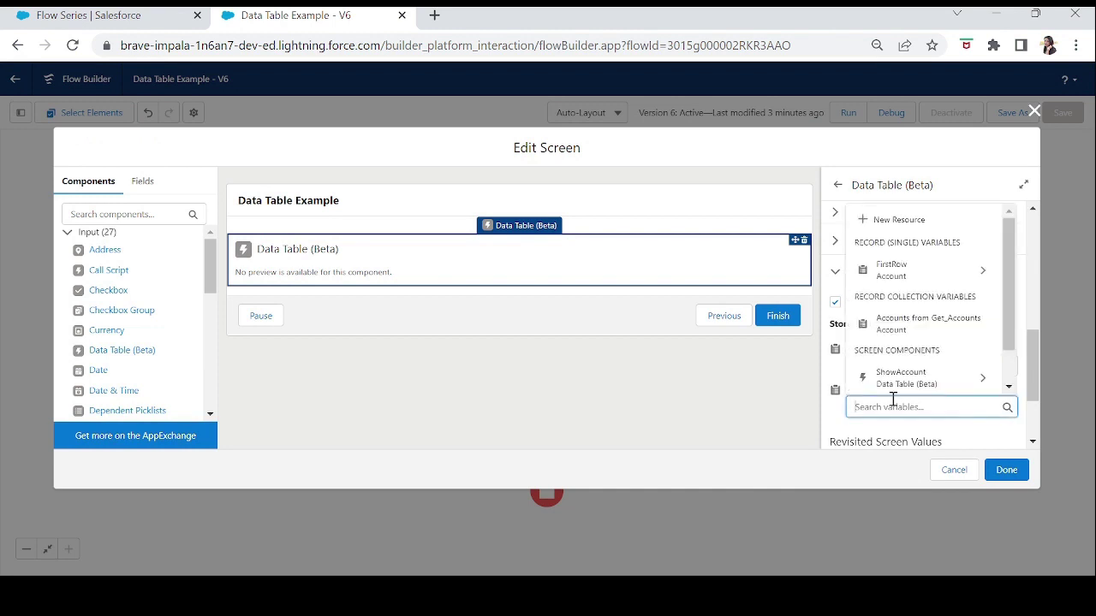
pyautogui.click(902, 211)
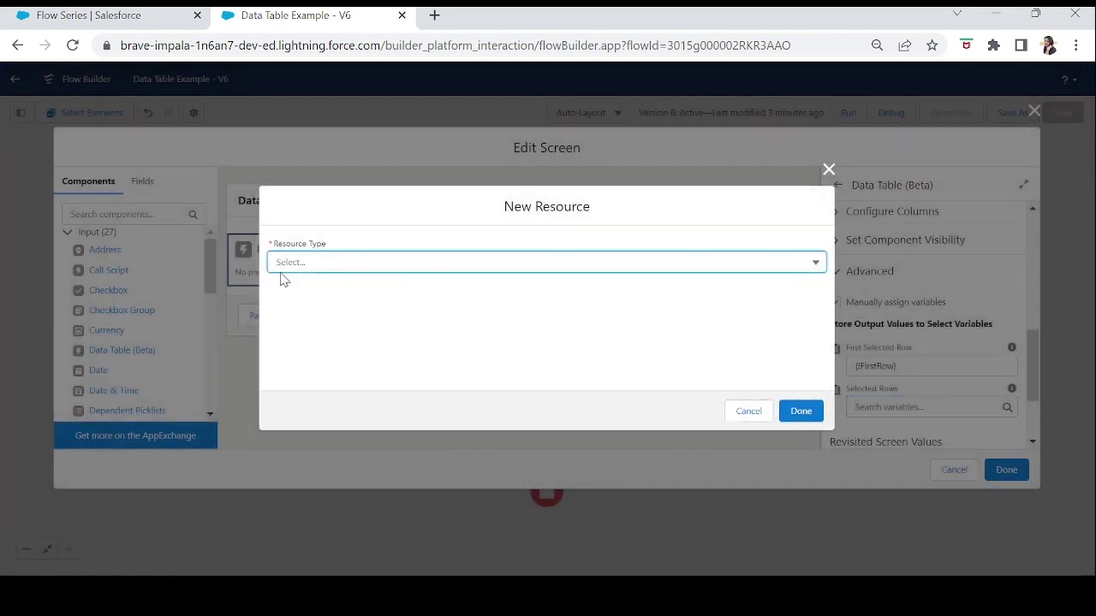
pyautogui.click(287, 264)
pyautogui.click(301, 286)
pyautogui.click(322, 286)
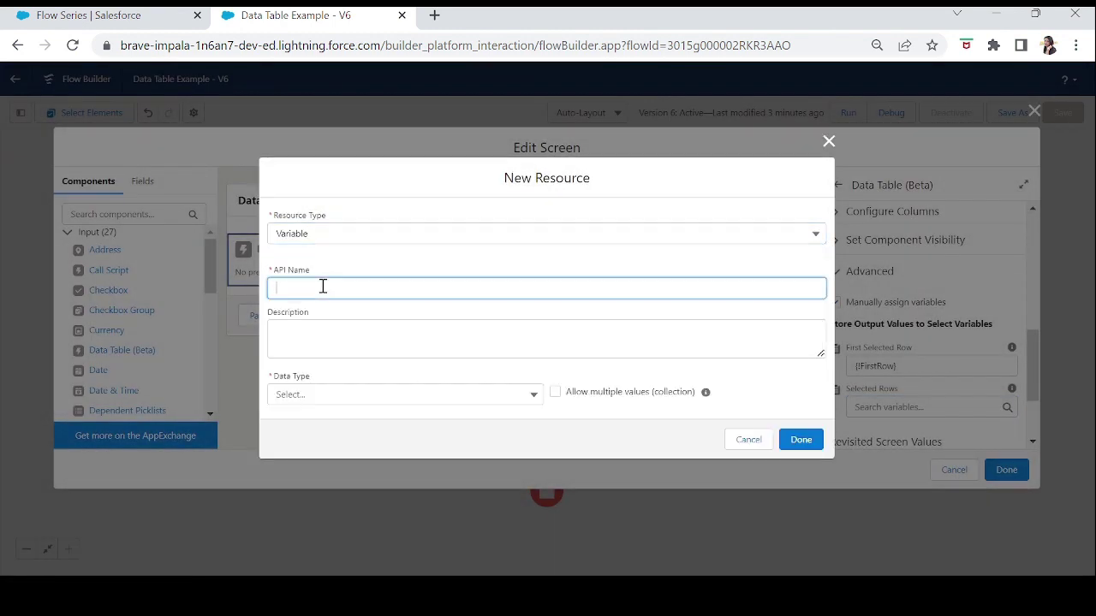
pyautogui.write('SelectedRows')
pyautogui.press('Tab')
# - Make SelectedRows an Account record collection available for input and output, and assign it
pyautogui.click(313, 394)
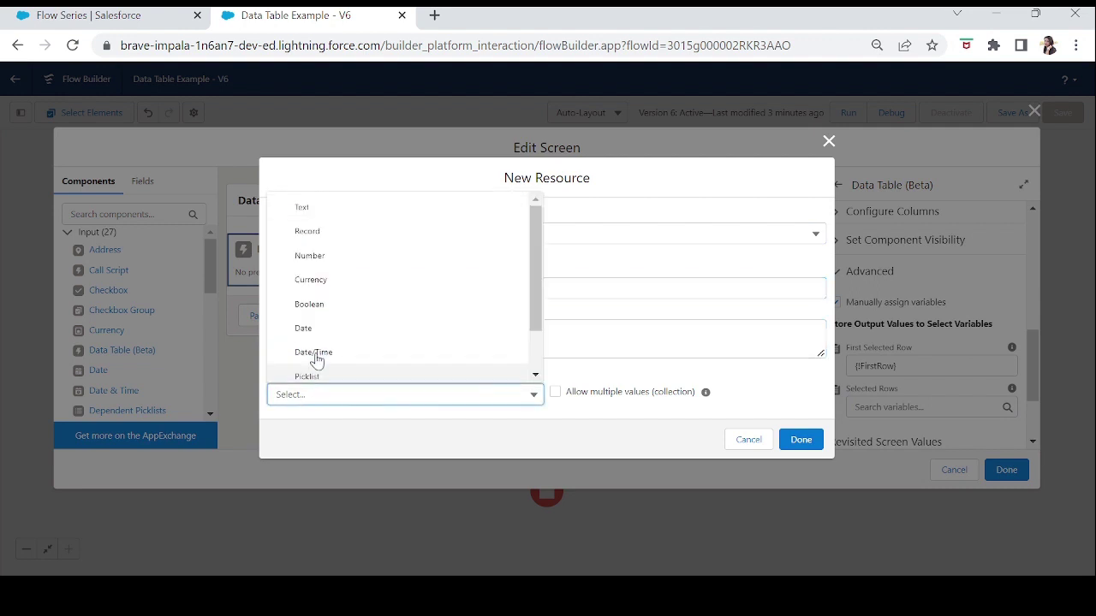
pyautogui.click(318, 231)
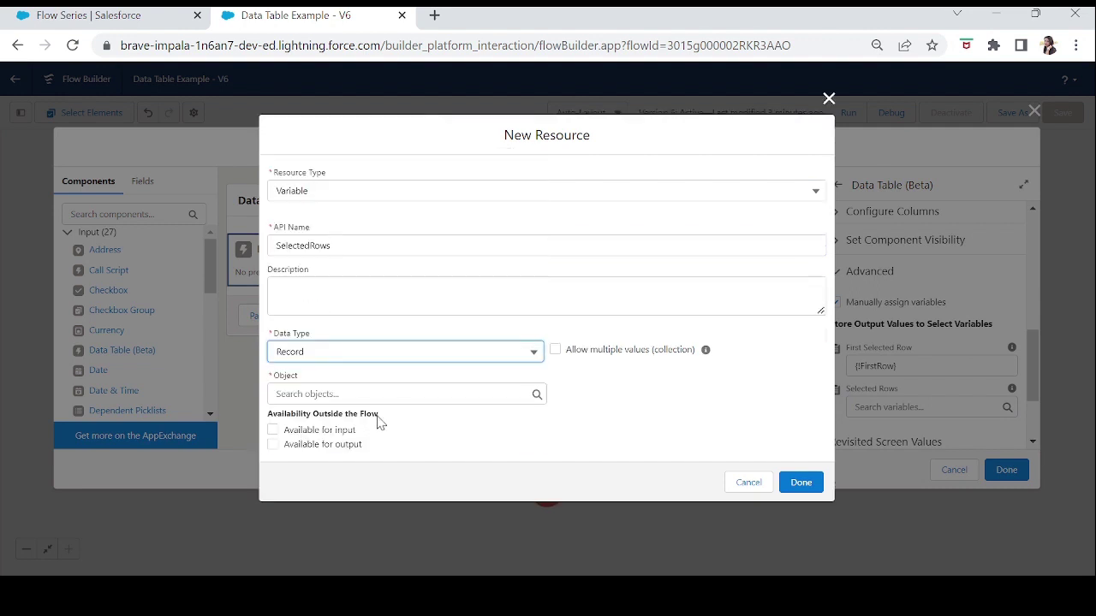
pyautogui.click(332, 392)
pyautogui.write('account')
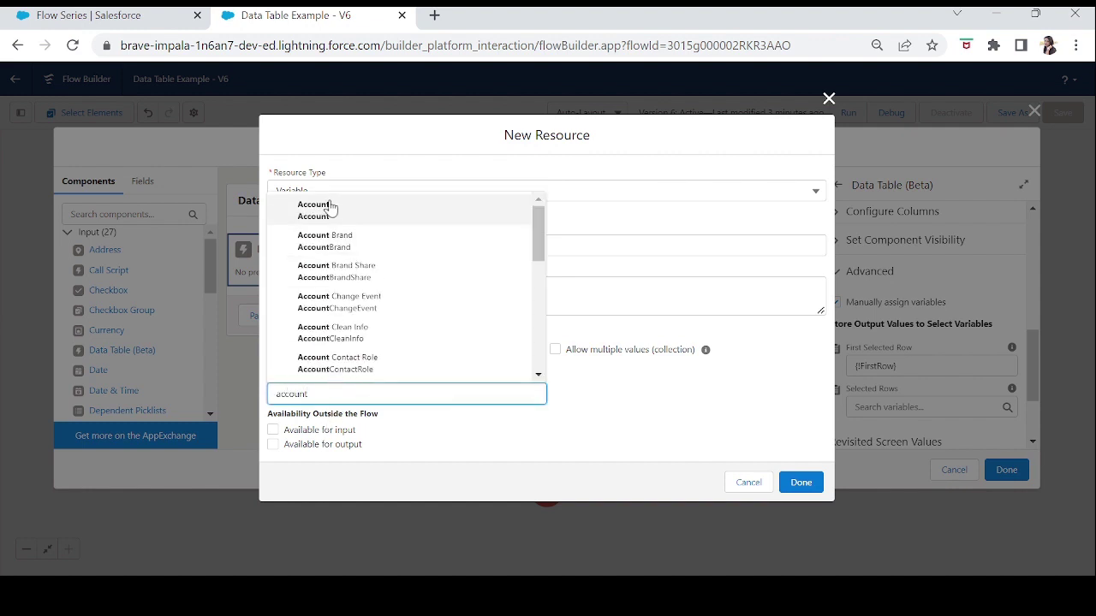
pyautogui.click(308, 210)
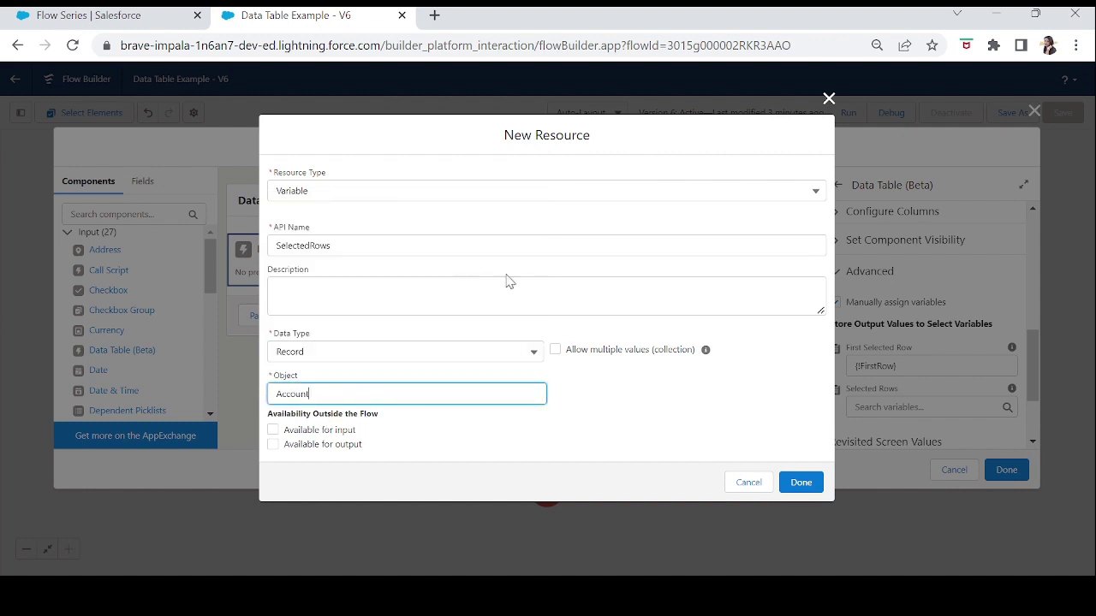
pyautogui.click(556, 351)
pyautogui.click(273, 430)
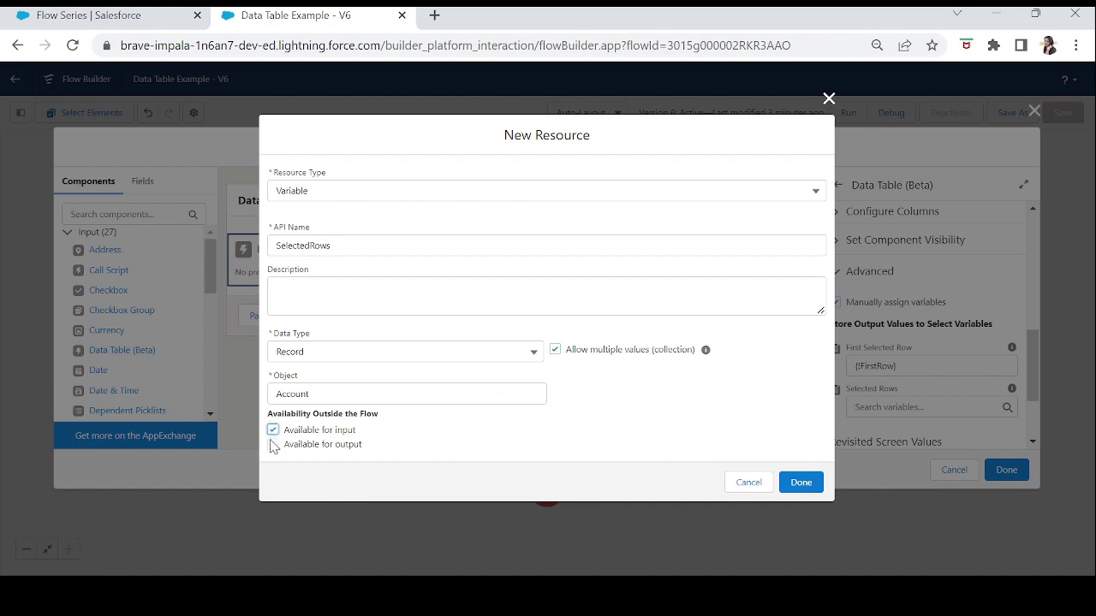
pyautogui.click(273, 444)
pyautogui.click(801, 488)
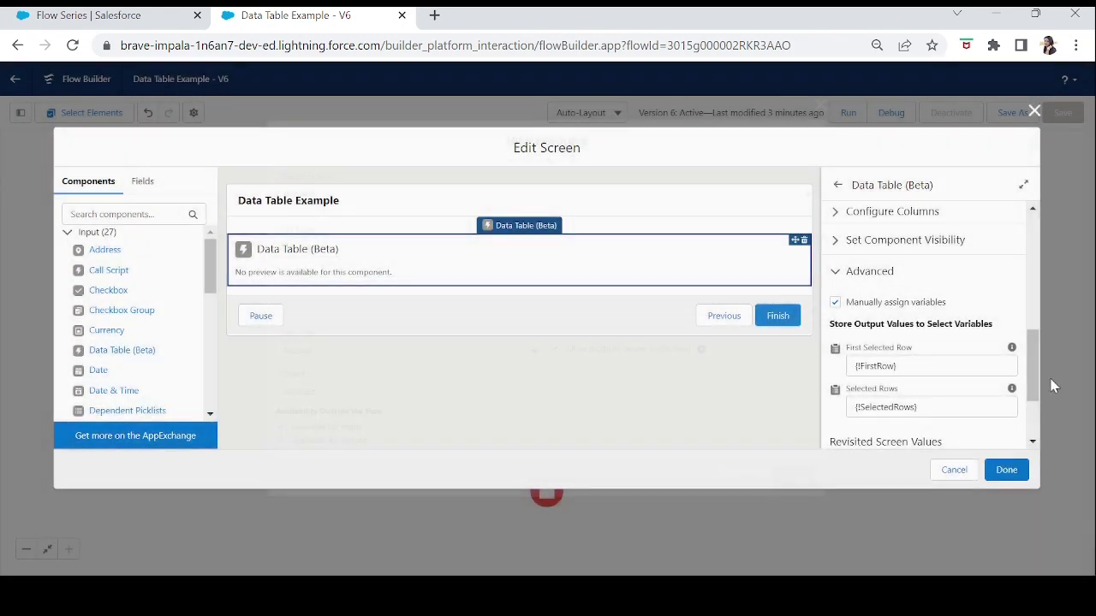
# - Use {!SelectedRows} as the data table's Default Selection and apply the screen changes
pyautogui.scroll(-3, 1035, 434)
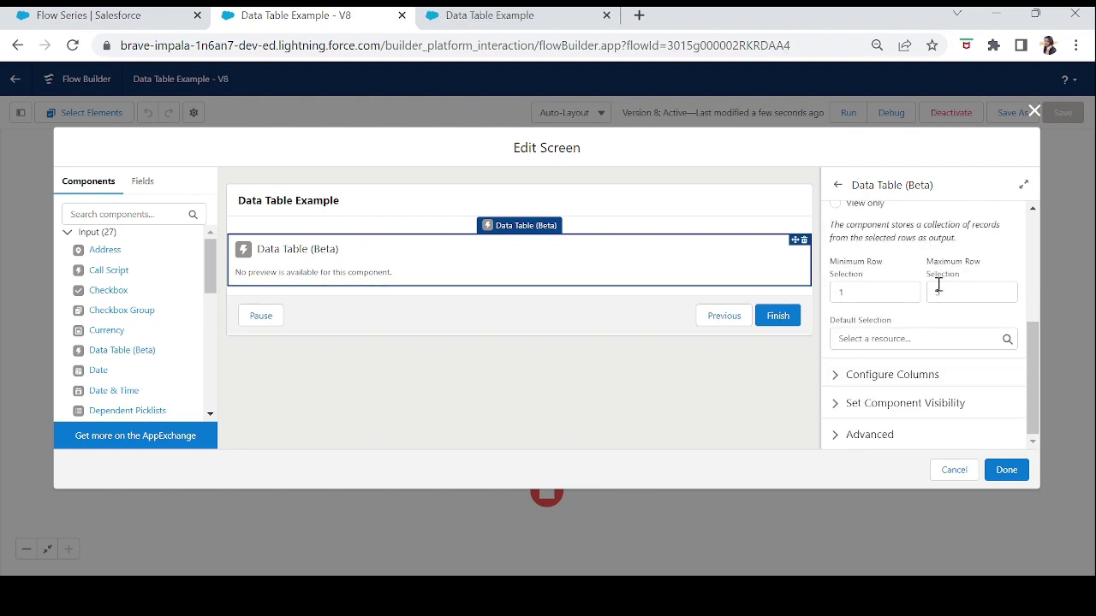
pyautogui.click(872, 344)
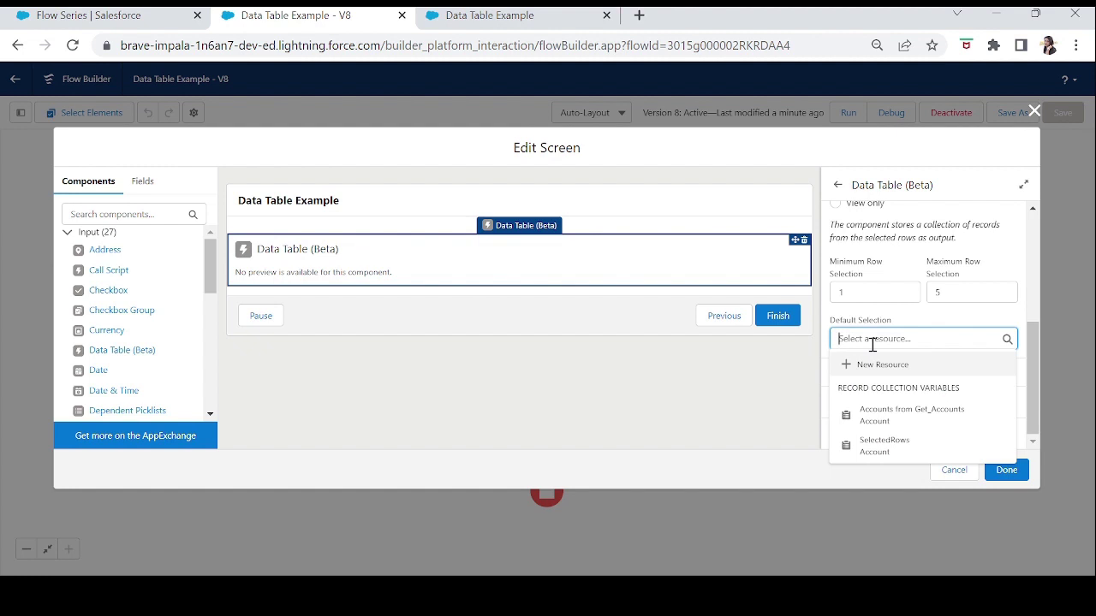
pyautogui.click(868, 451)
pyautogui.click(869, 435)
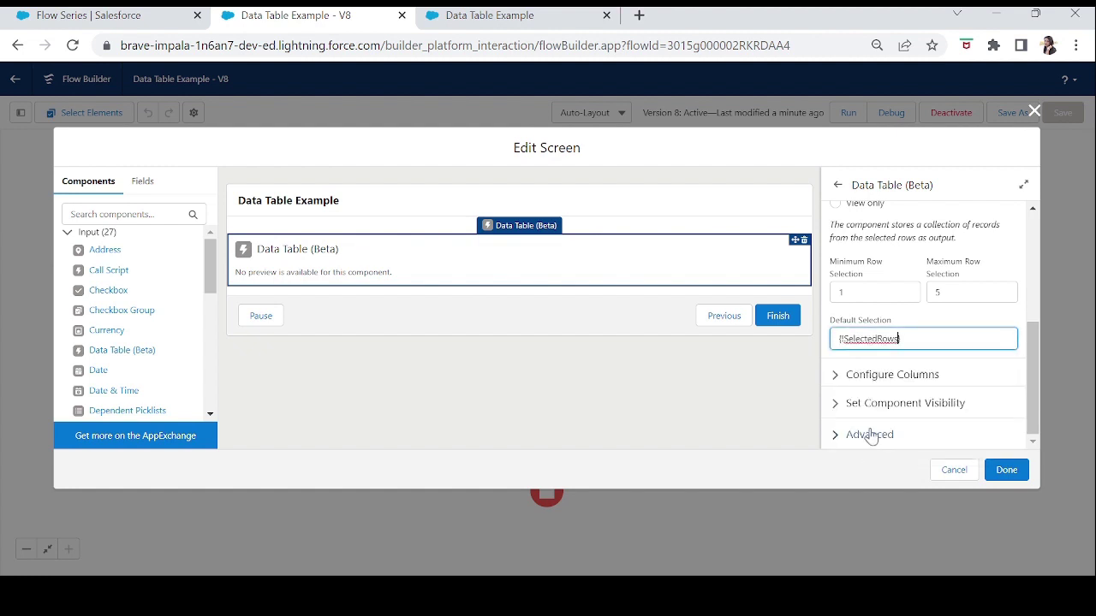
pyautogui.moveTo(1033, 327); pyautogui.dragTo(1033, 407)
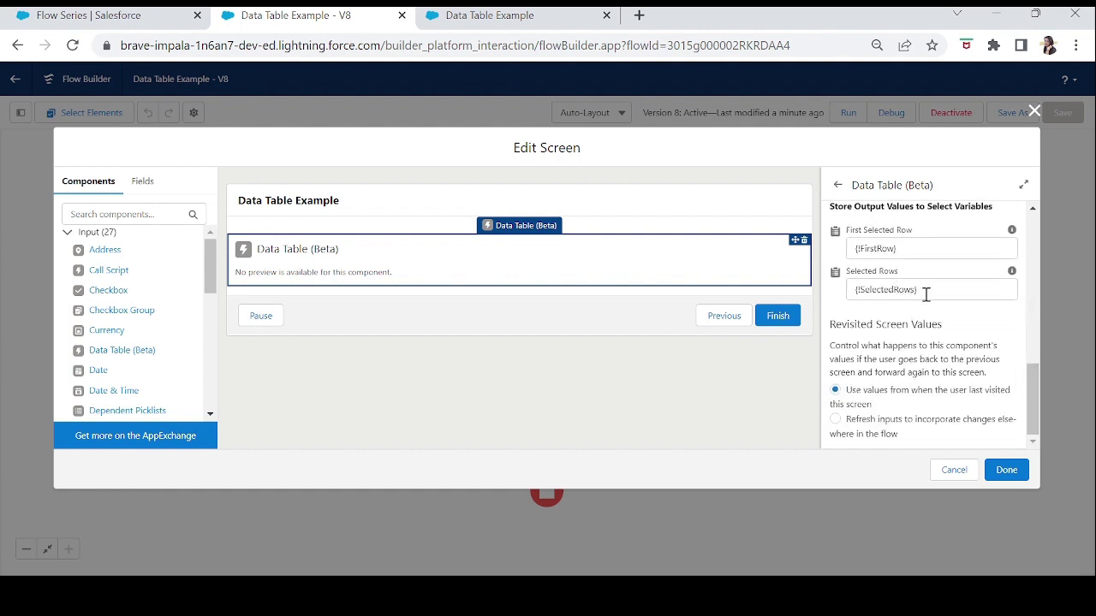
pyautogui.click(1004, 470)
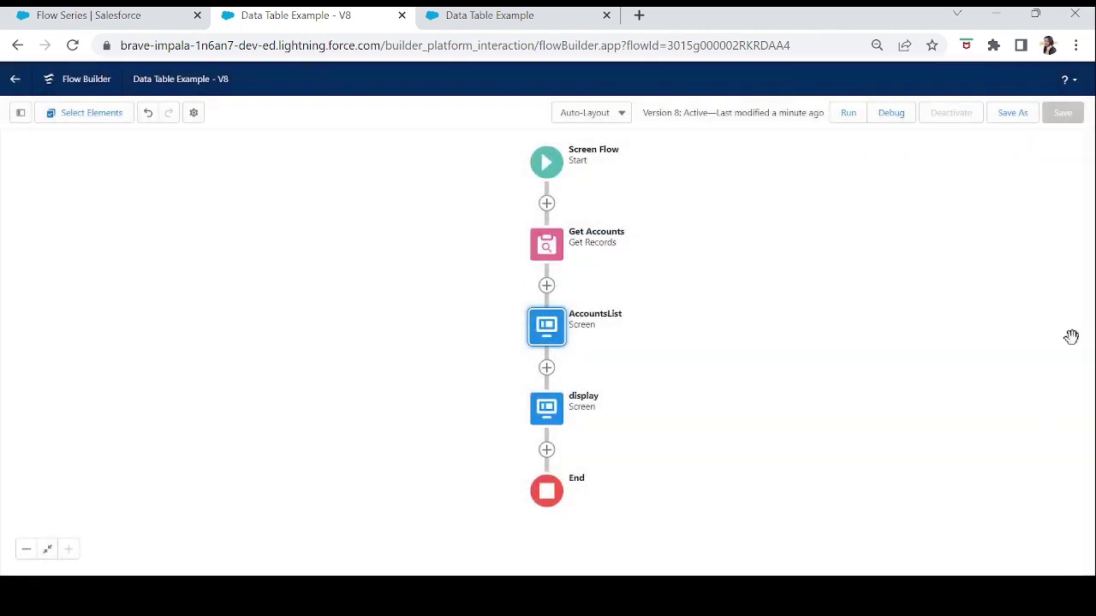
# - Save the flow as new version 9 and activate it
pyautogui.click(1012, 112)
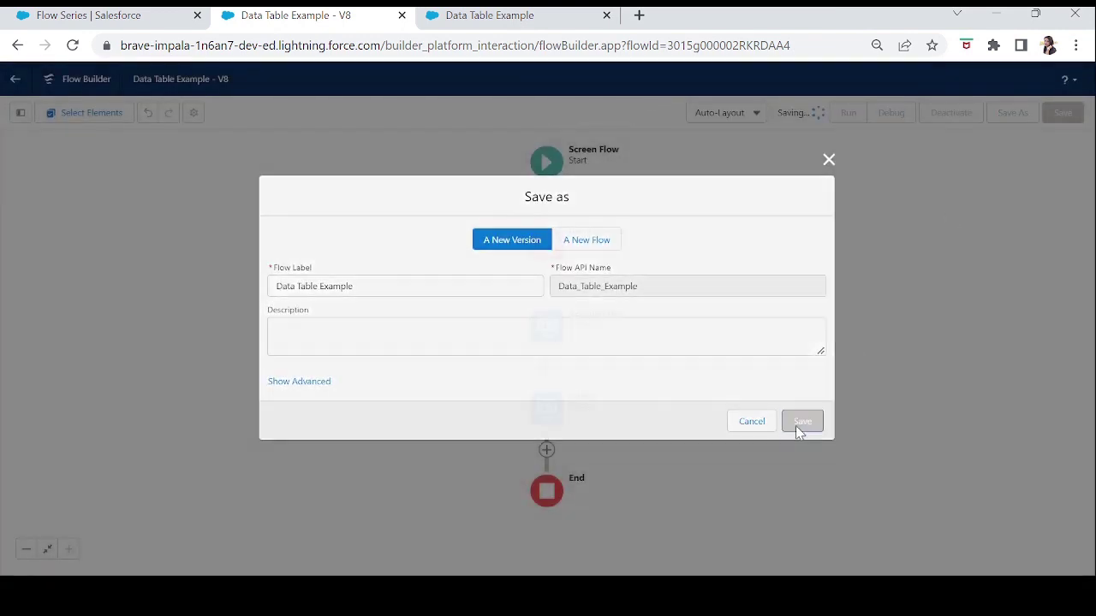
pyautogui.click(799, 421)
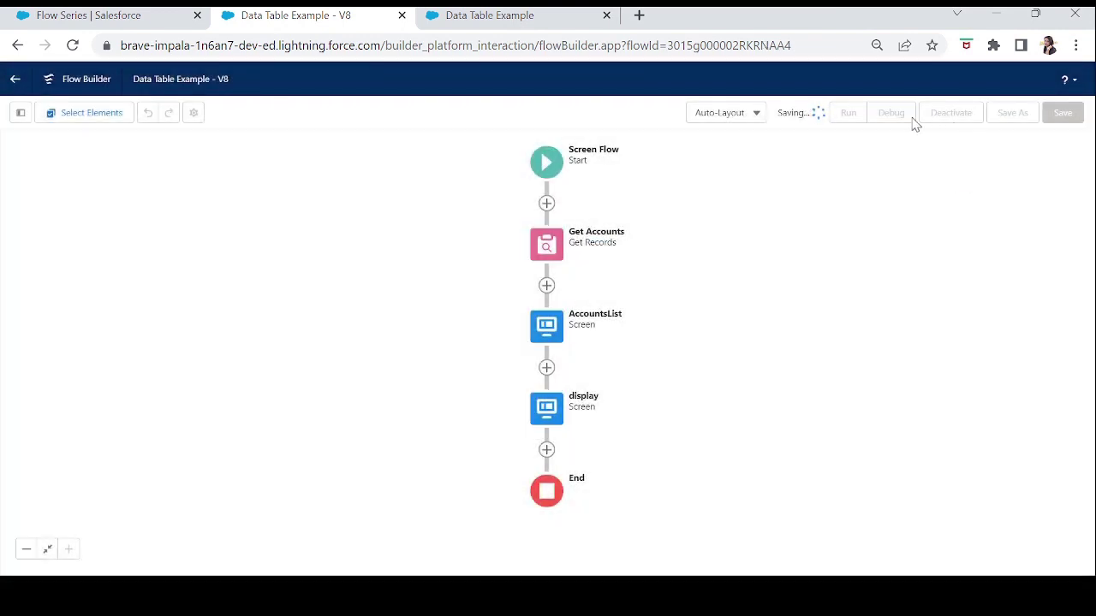
pyautogui.click(955, 114)
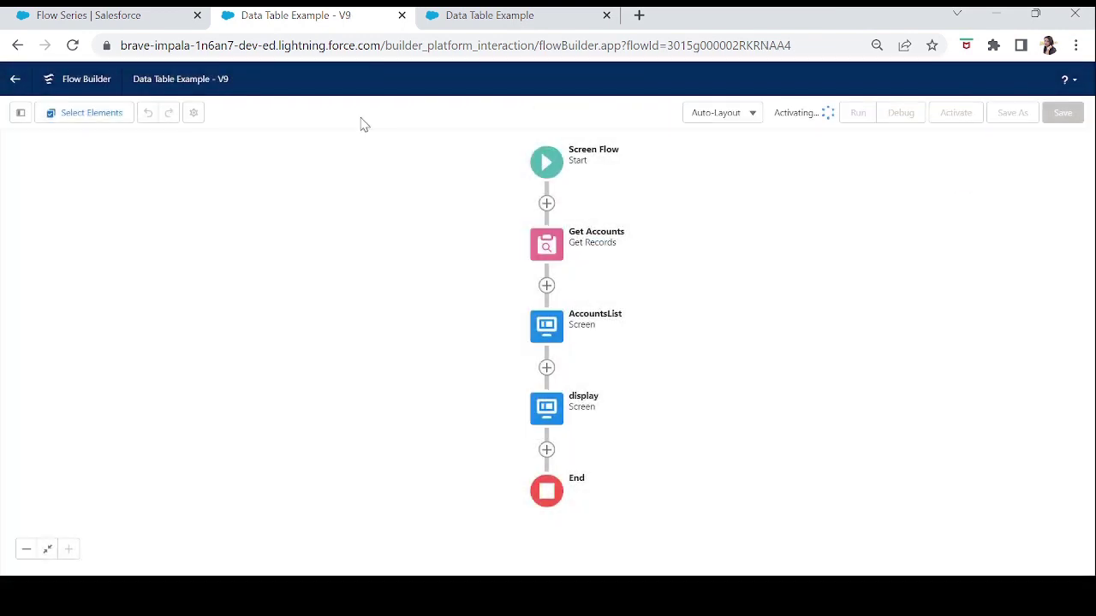
# - Reload the flow page, check an account row, go Next then Previous to confirm it stays checked
pyautogui.click(169, 12)
pyautogui.press('F5')
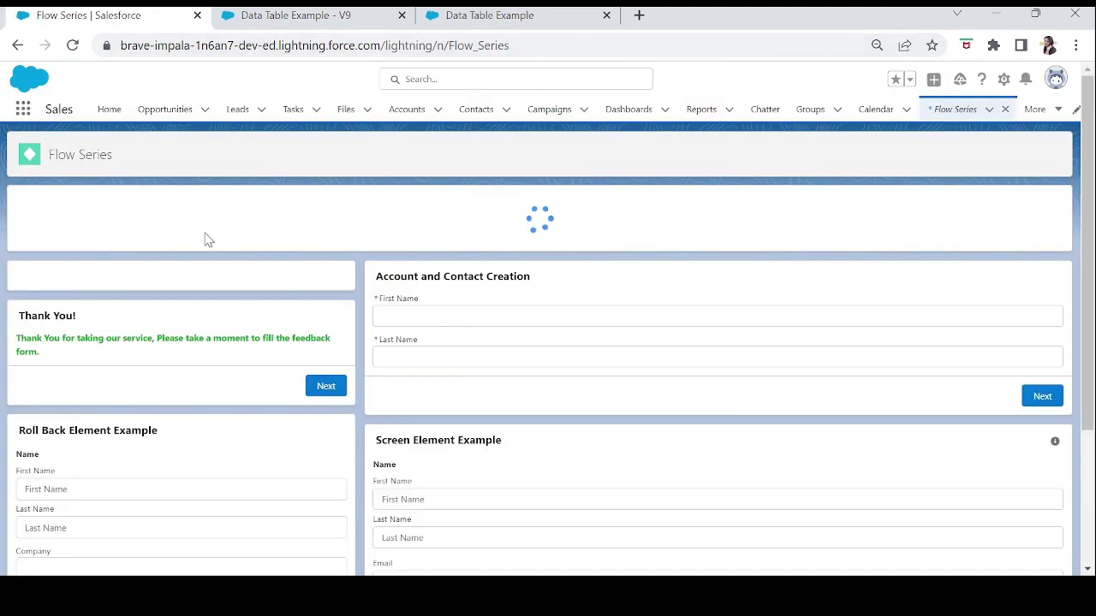
pyautogui.click(27, 340)
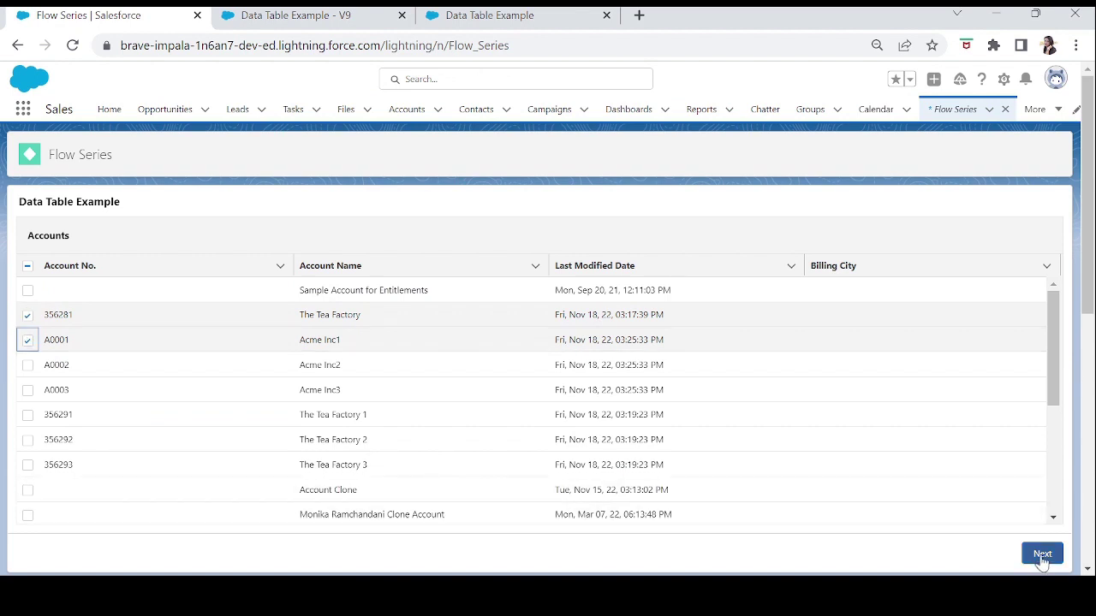
pyautogui.click(1042, 554)
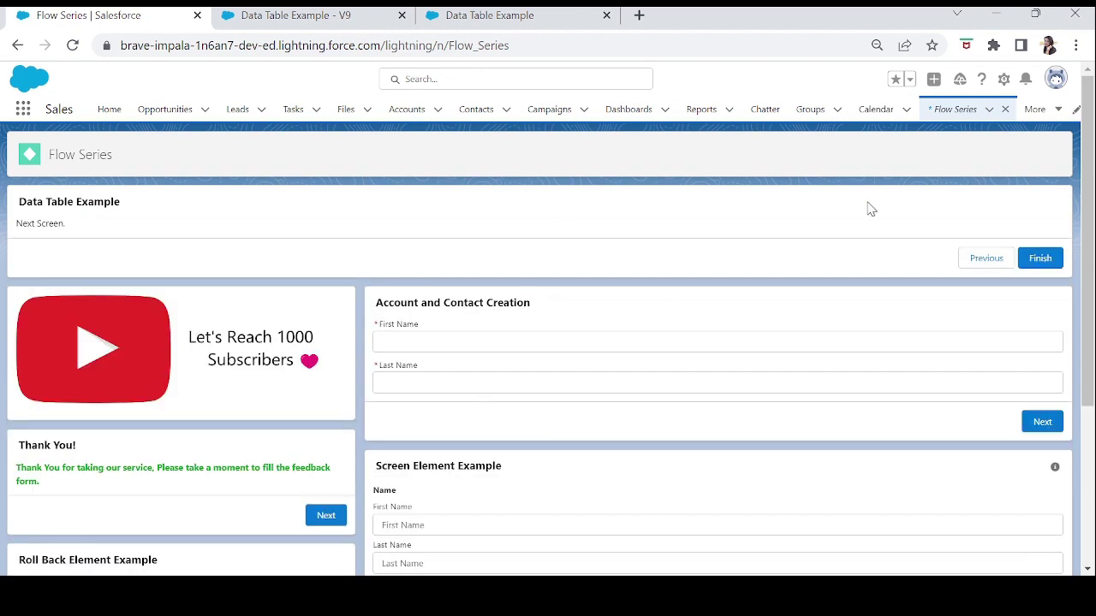
pyautogui.click(980, 264)
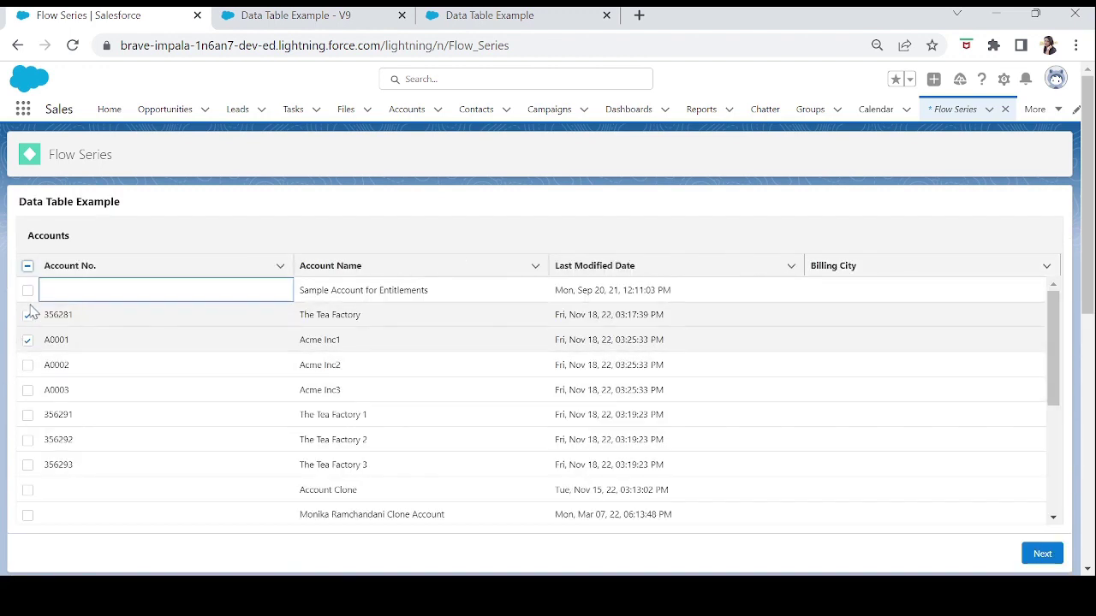
pyautogui.click(322, 17)
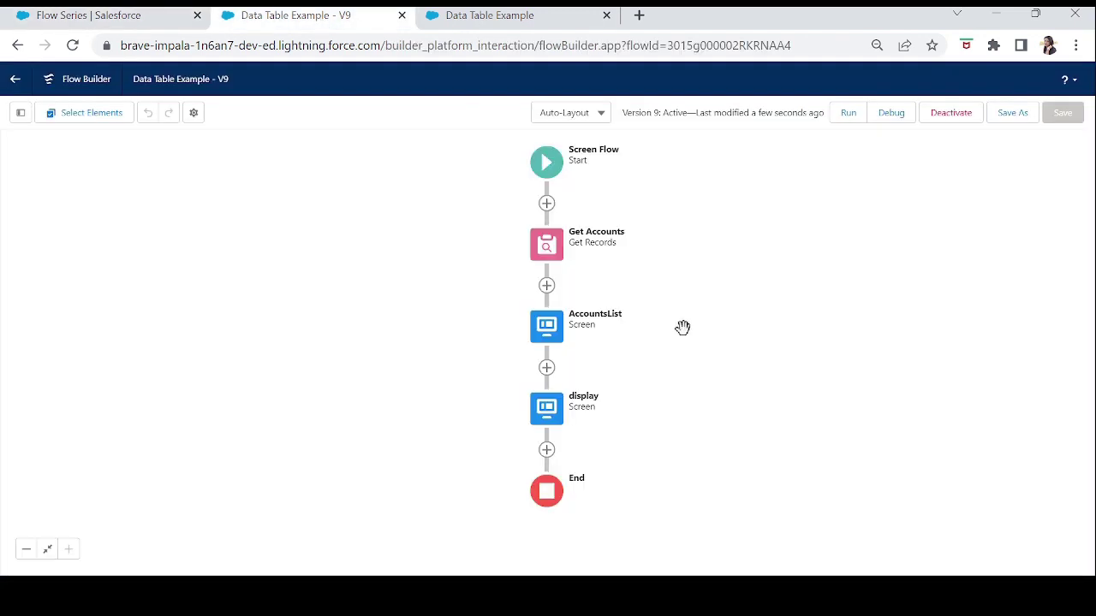
# - In AccountsList's Data Table, clear the SelectedRows pill from Default Selection and apply the change
pyautogui.click(546, 324)
pyautogui.doubleClick(550, 320)
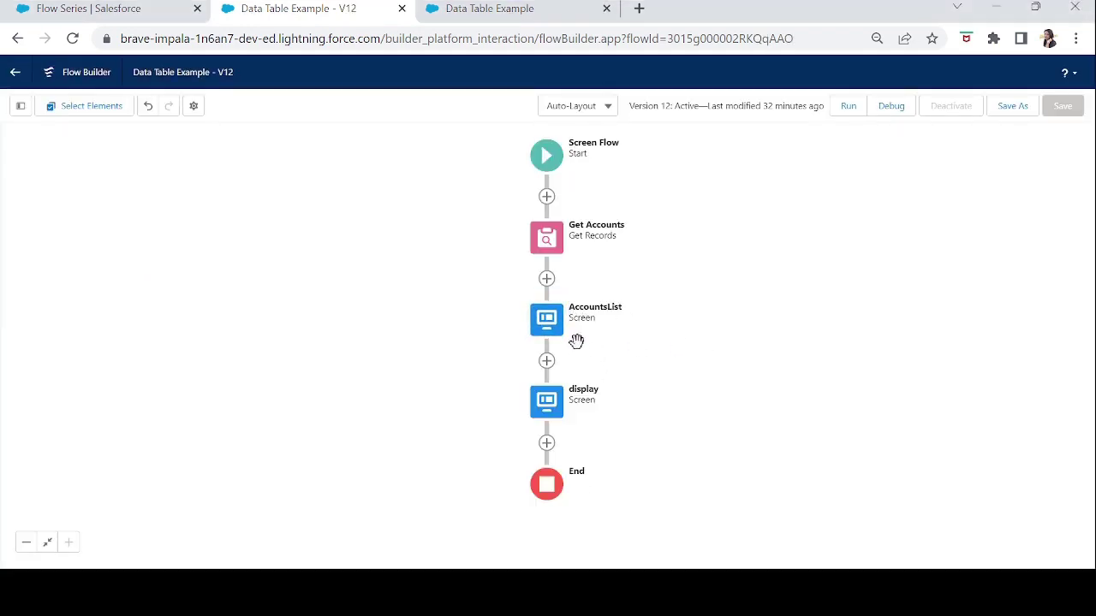
pyautogui.doubleClick(544, 328)
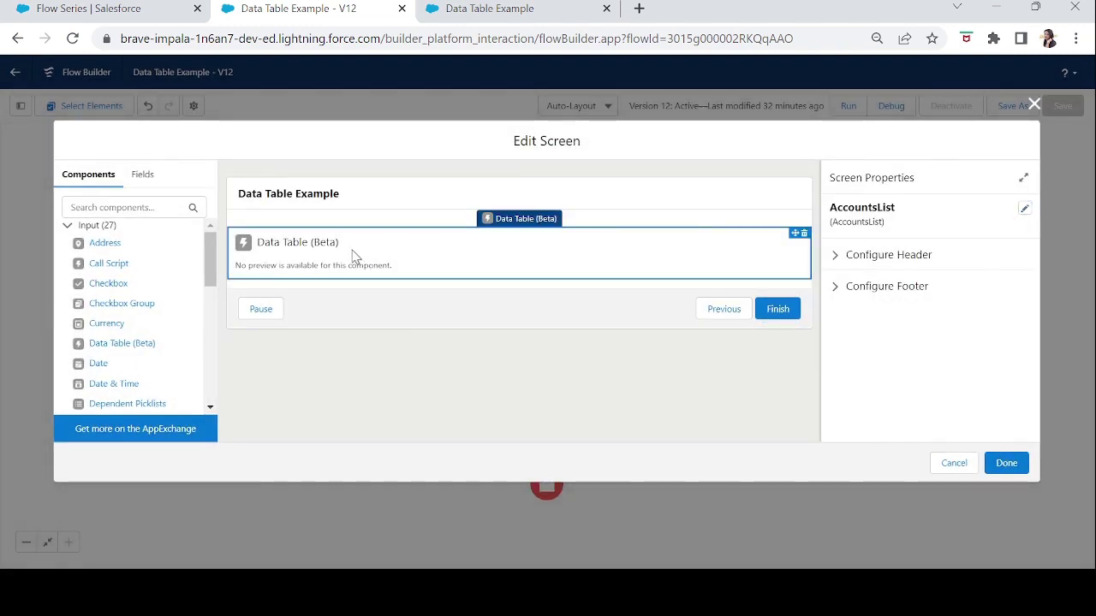
pyautogui.click(355, 257)
pyautogui.moveTo(1031, 249); pyautogui.dragTo(1031, 377)
pyautogui.click(836, 428)
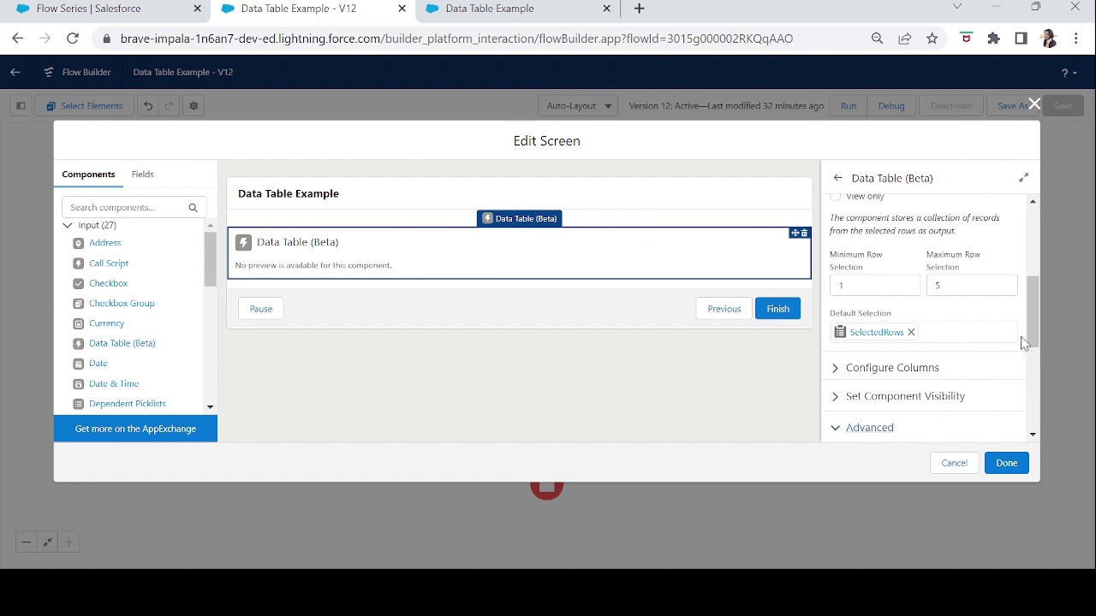
pyautogui.moveTo(1032, 325); pyautogui.dragTo(1031, 371)
pyautogui.scroll(-2, 931, 435)
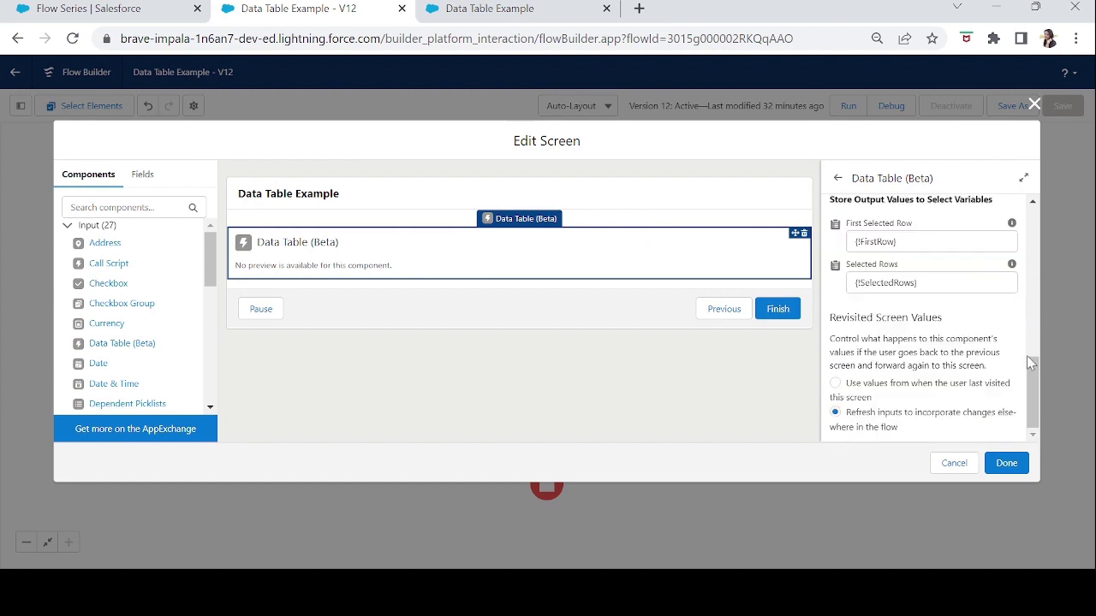
pyautogui.scroll(3, 1032, 349)
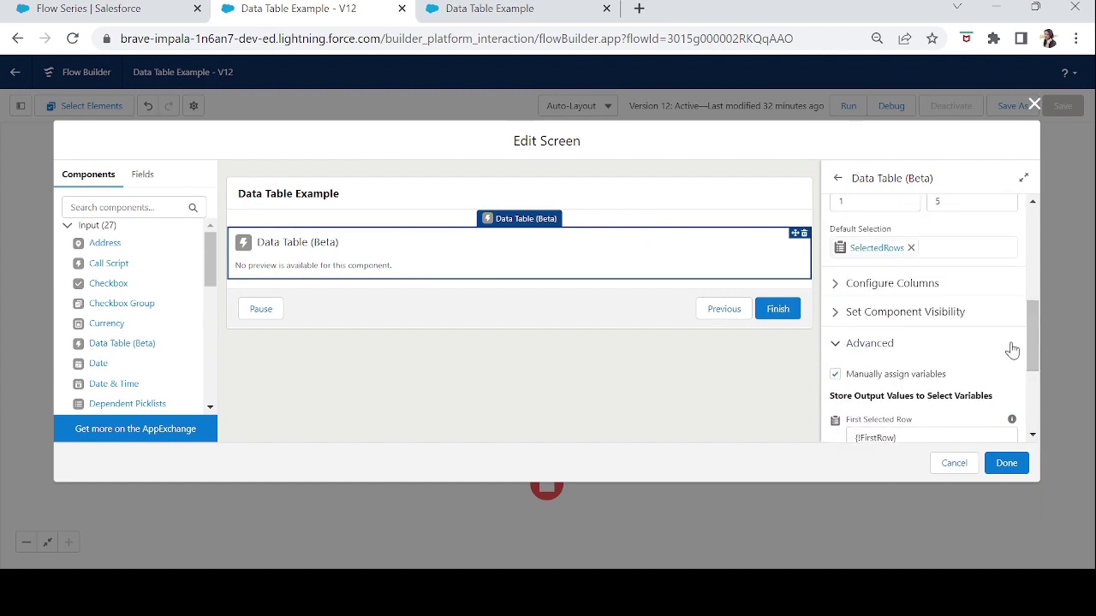
pyautogui.click(910, 248)
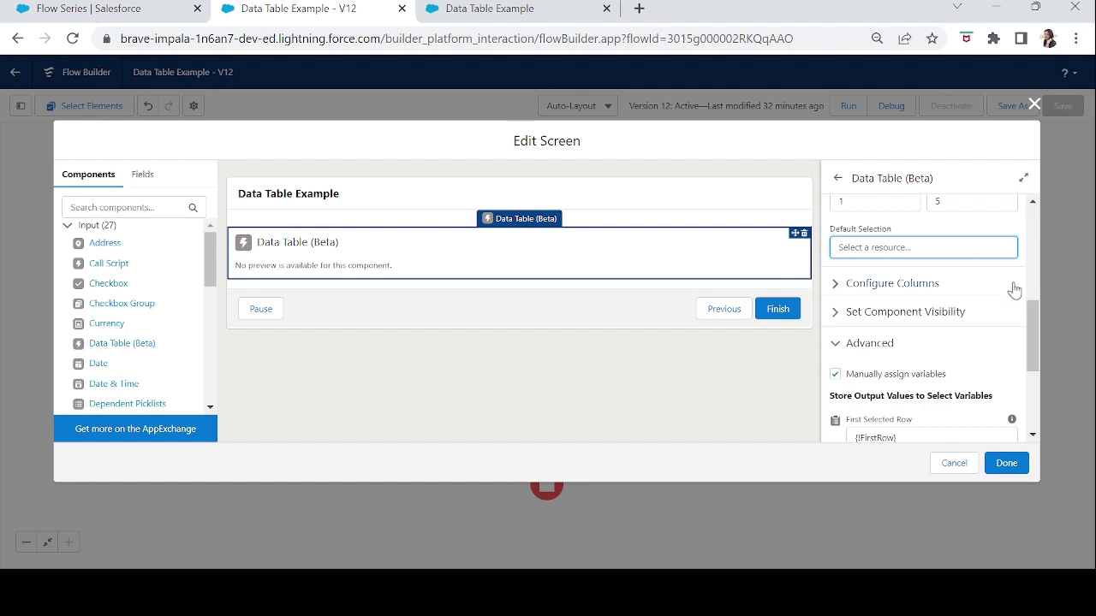
pyautogui.click(1007, 463)
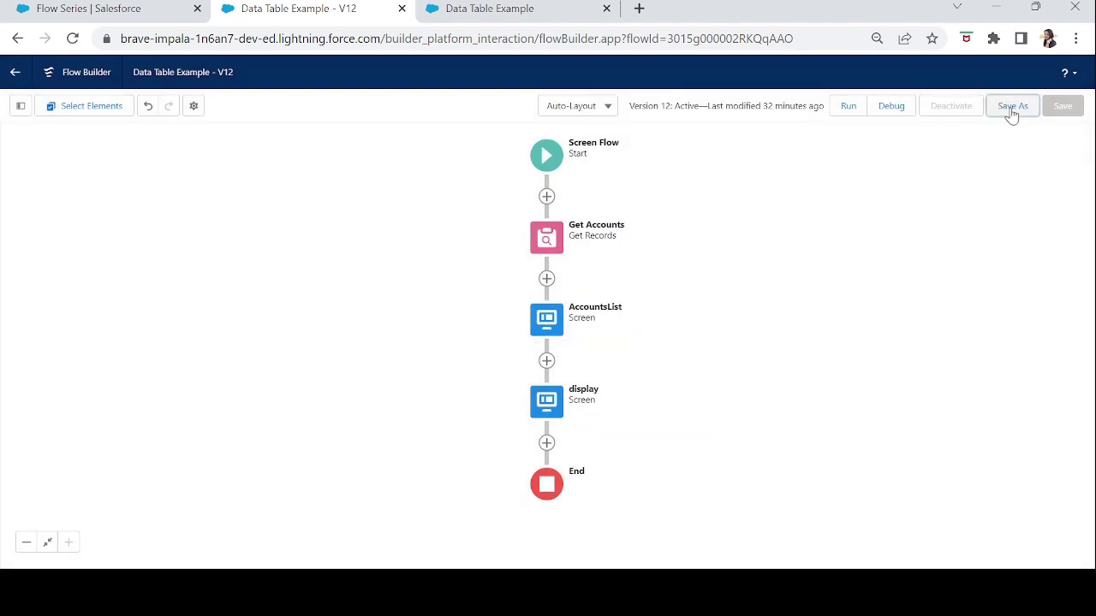
# - Save the flow as new version 13 and activate it
pyautogui.click(1010, 109)
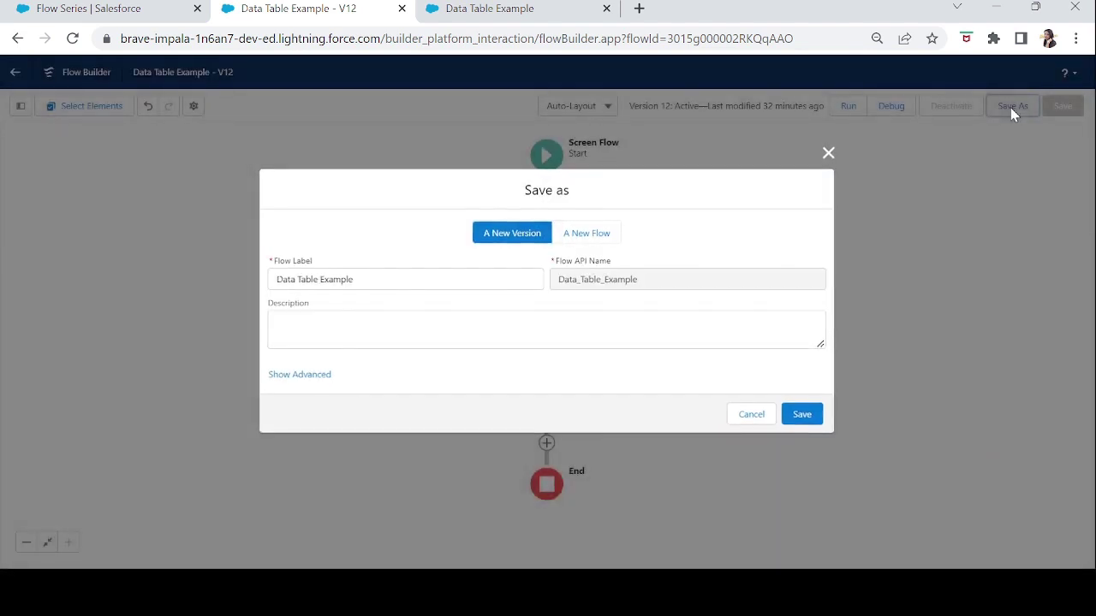
pyautogui.click(798, 414)
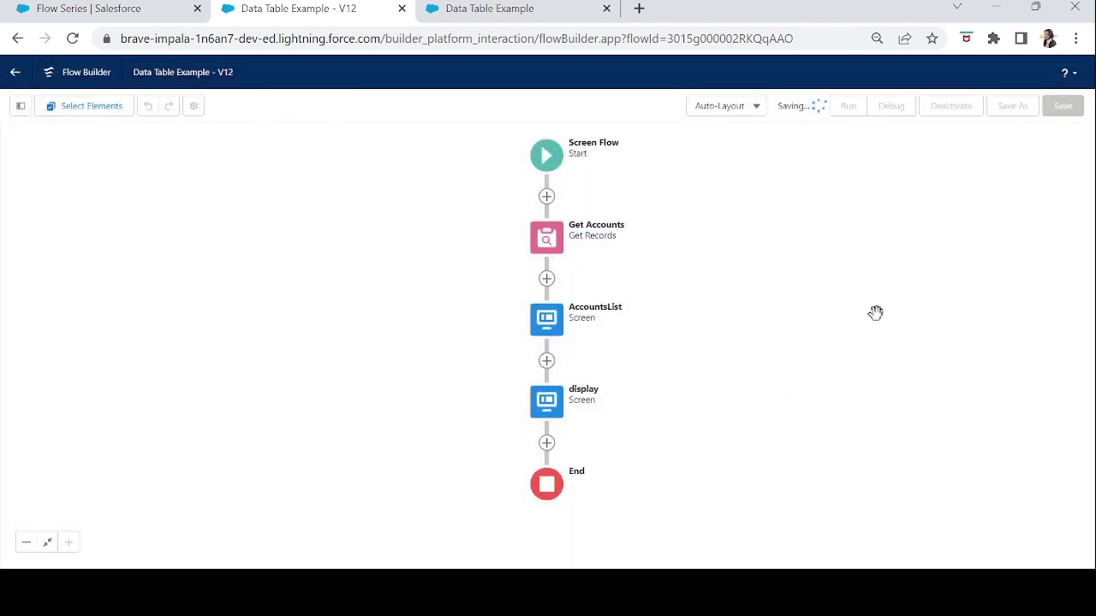
pyautogui.click(959, 107)
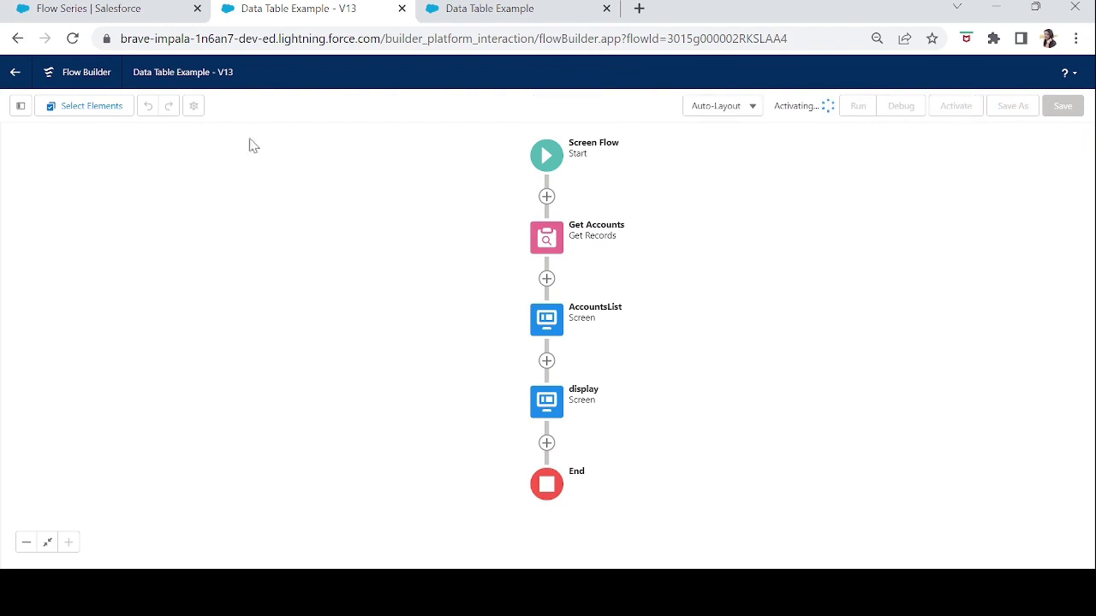
# - Reload the Lightning page, check two account rows, go Next then Previous to confirm selections clear
pyautogui.click(90, 8)
pyautogui.click(268, 49)
pyautogui.press('Return')
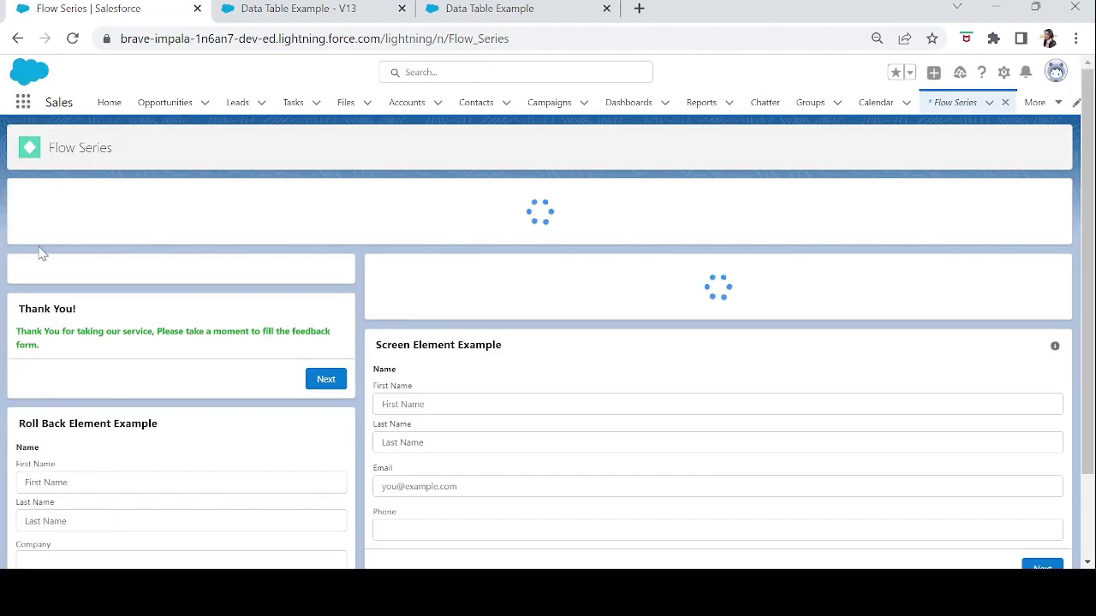
pyautogui.click(27, 283)
pyautogui.click(28, 308)
pyautogui.click(1041, 555)
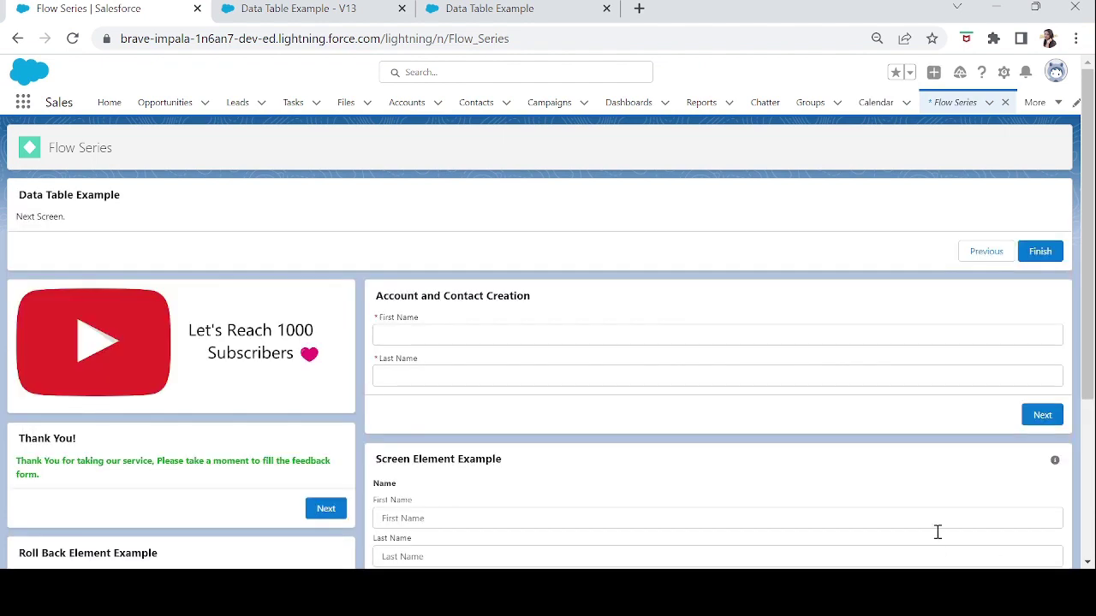
pyautogui.click(998, 256)
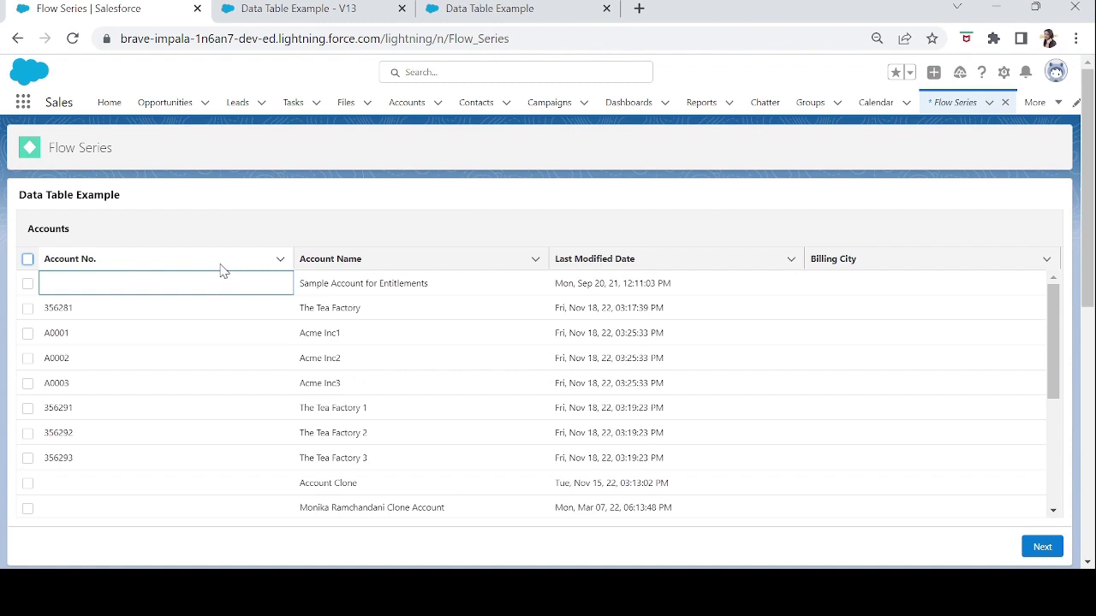
# - Back in Flow Builder, open the AccountsList screen's Data Table properties
pyautogui.click(348, 12)
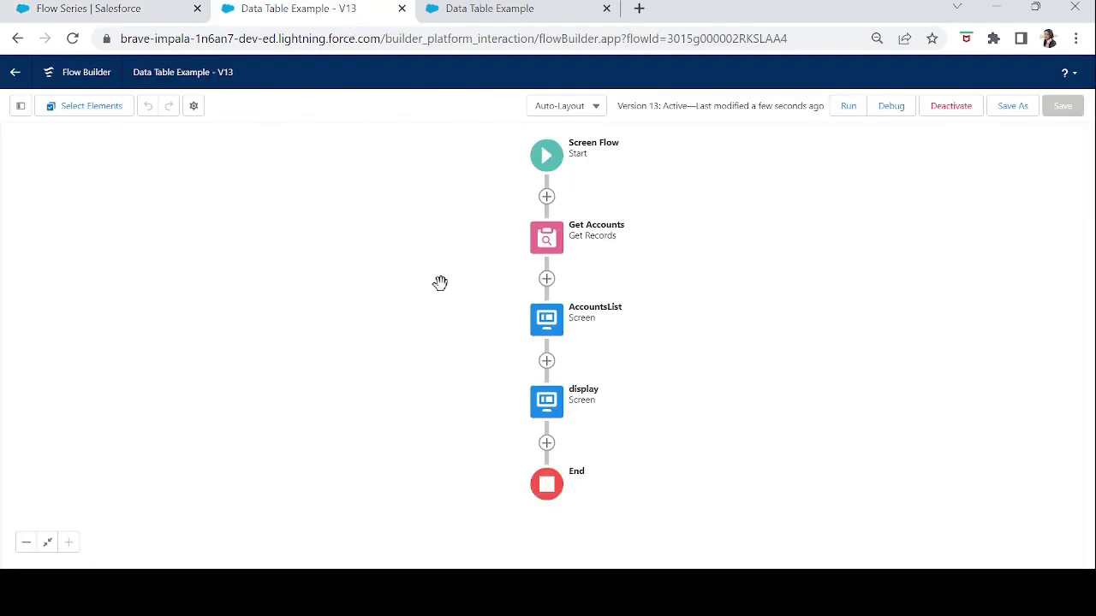
pyautogui.doubleClick(556, 319)
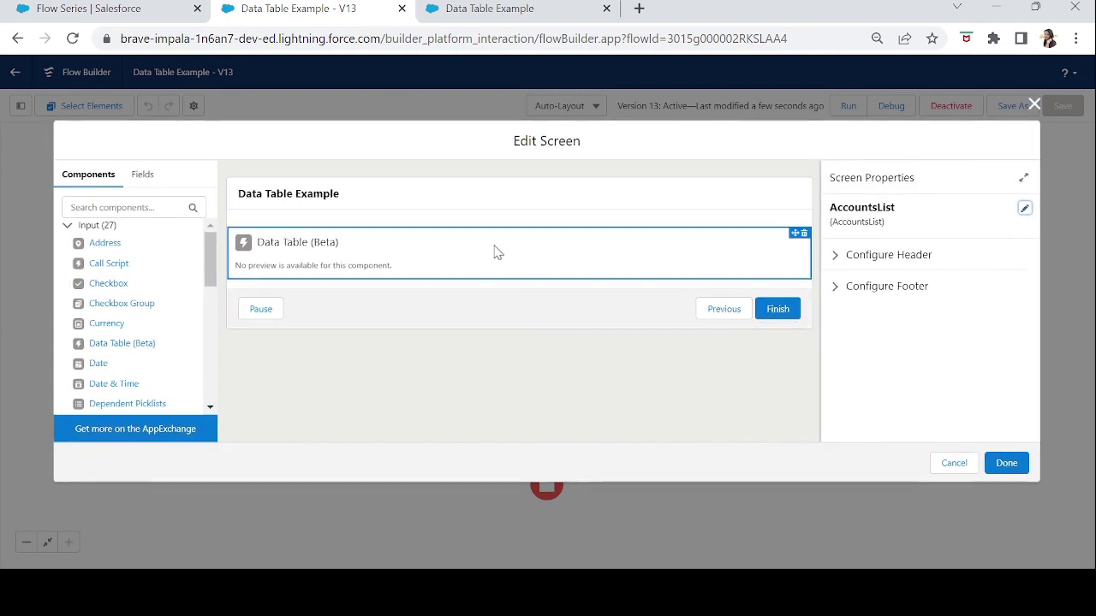
pyautogui.click(496, 251)
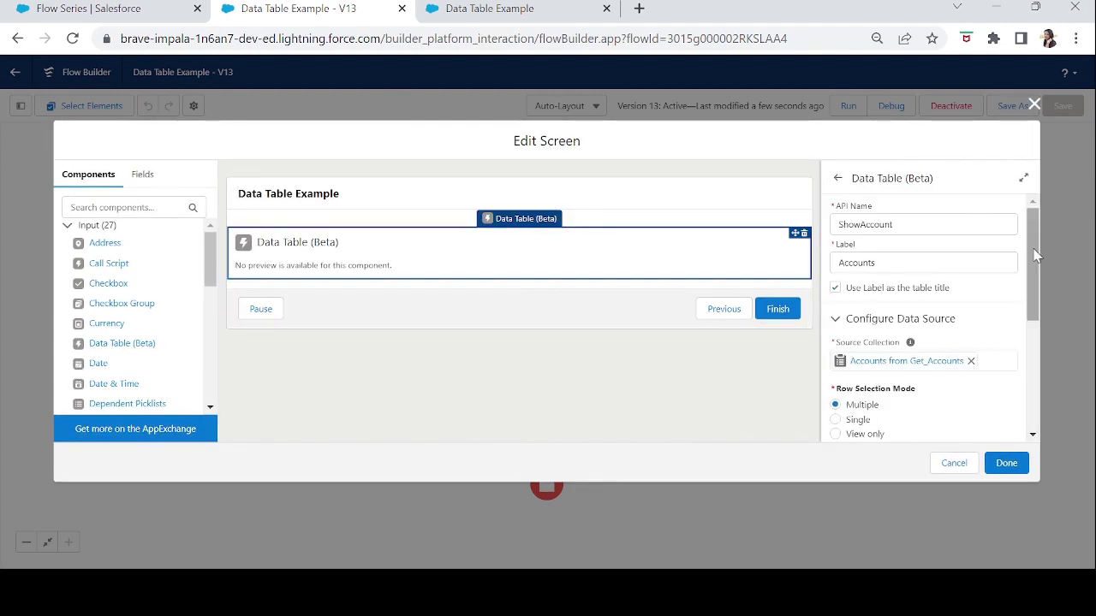